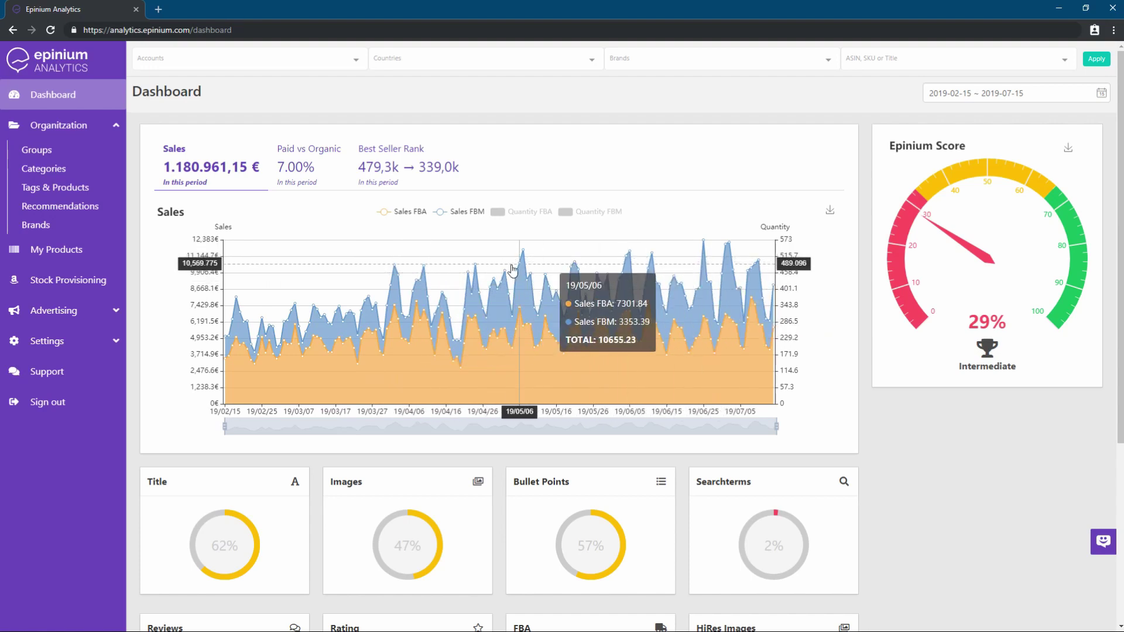
# View the Paid vs Organic chart, then filter to one seller account on amazon.co.uk
pyautogui.click(305, 171)
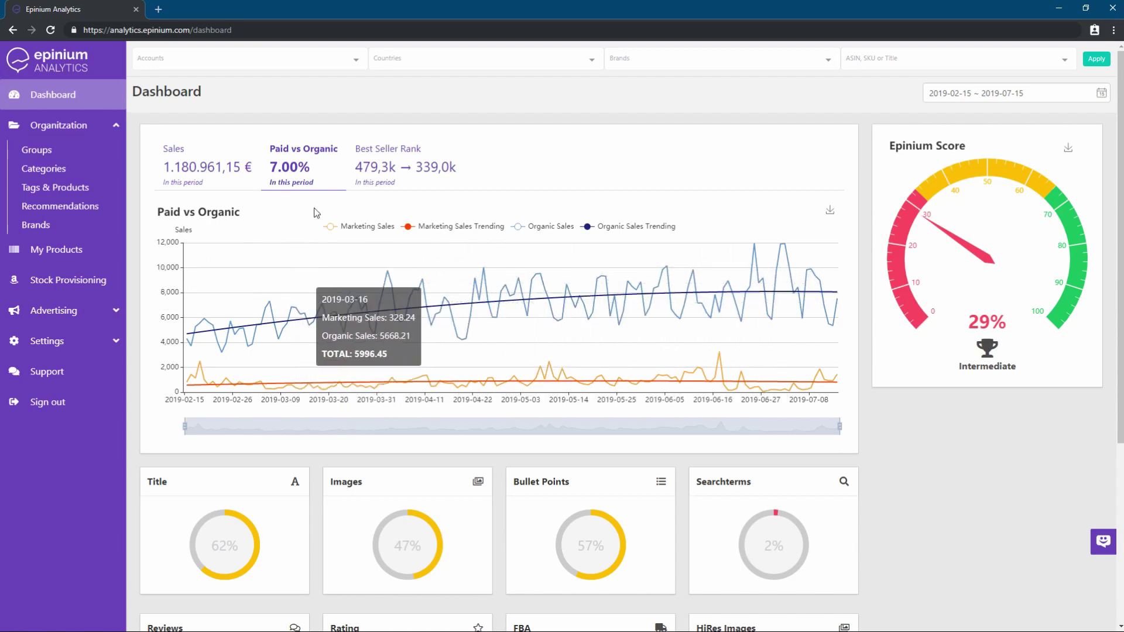
pyautogui.click(281, 62)
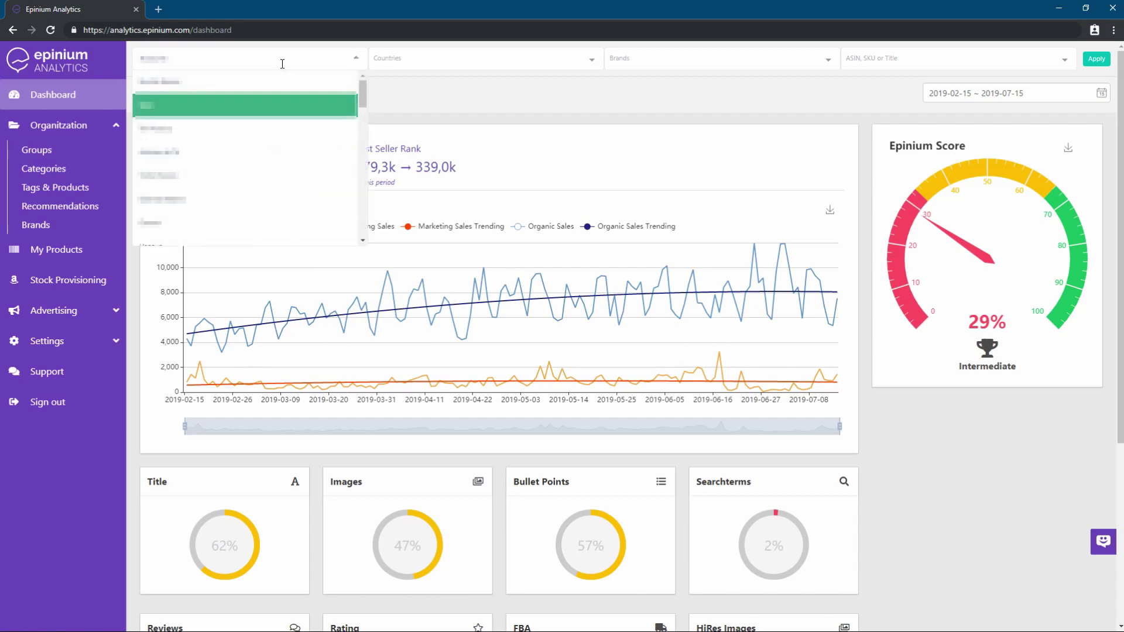
pyautogui.click(246, 149)
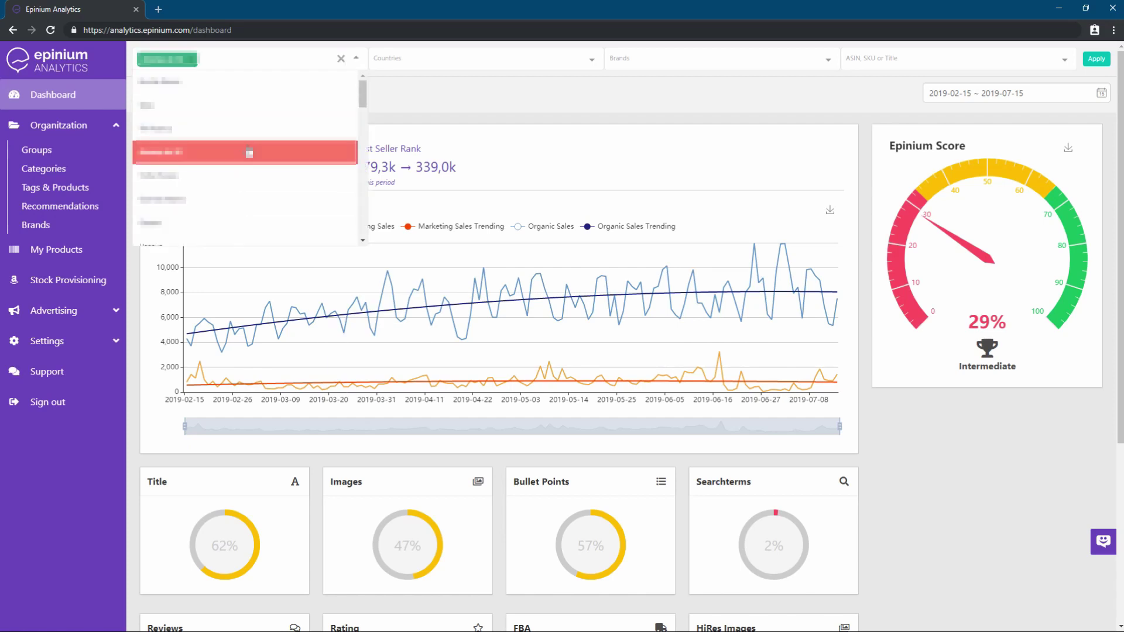
pyautogui.click(397, 61)
pyautogui.click(409, 130)
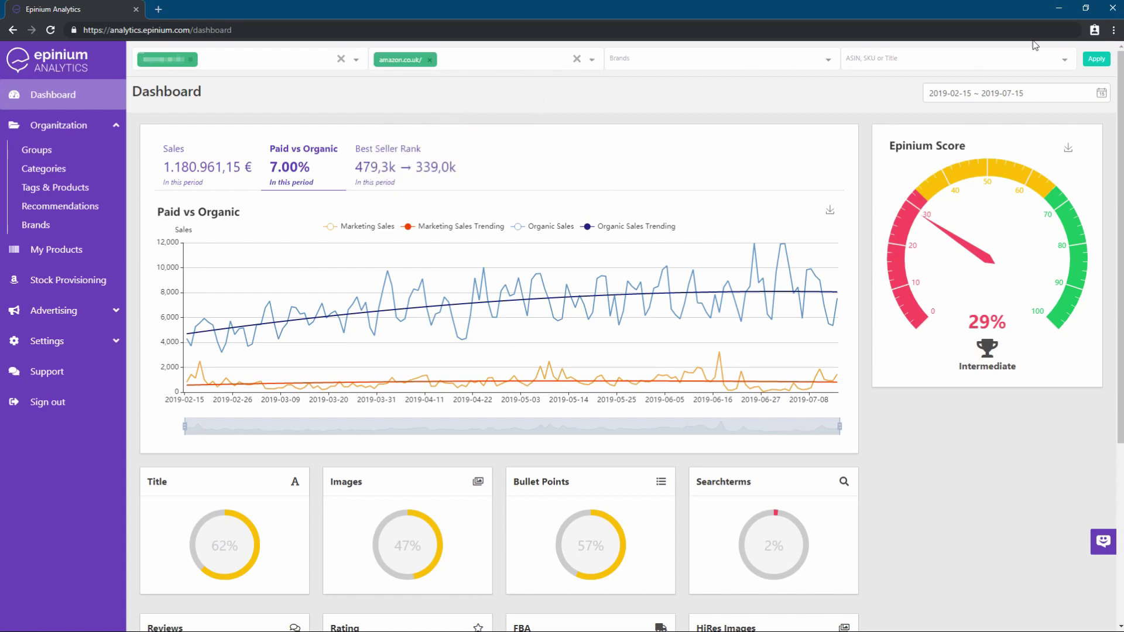
pyautogui.click(1093, 60)
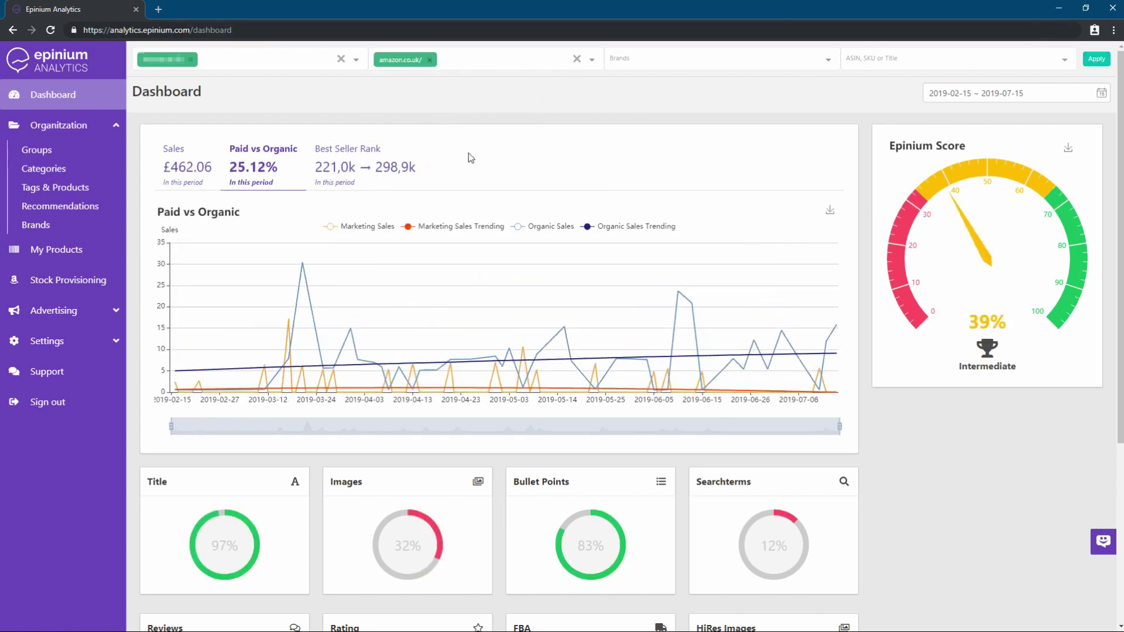
# Flip through the Sales and Best Seller Rank charts, ending on Sales
pyautogui.click(193, 172)
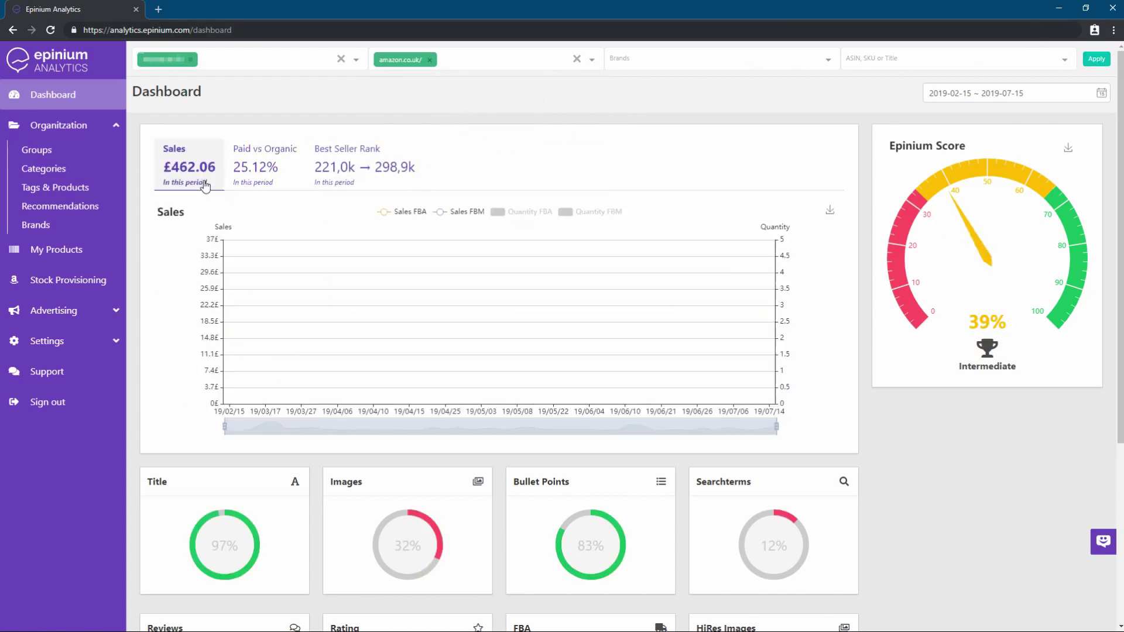
pyautogui.click(344, 171)
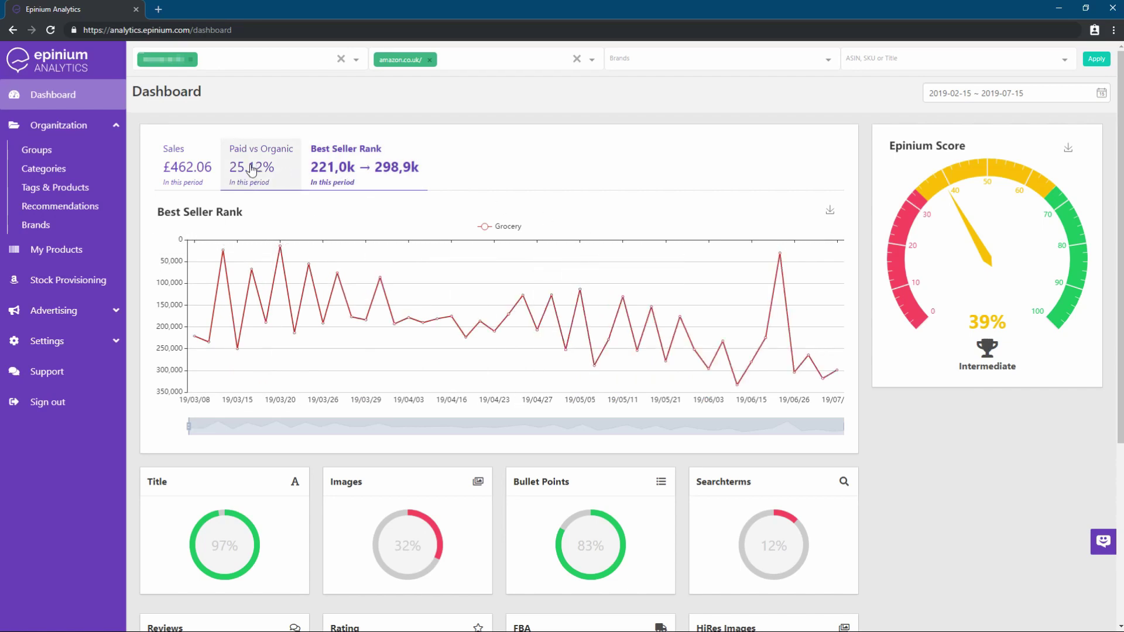
pyautogui.click(203, 168)
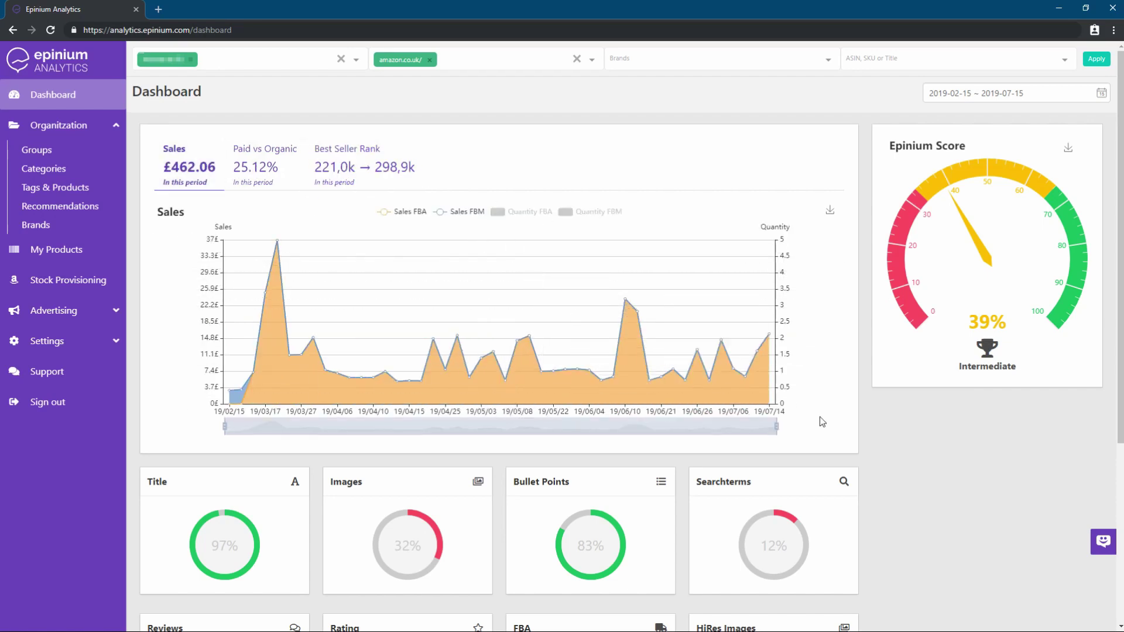
# Scroll down to the score cards and read their tips
pyautogui.scroll(-3, 824, 422)
pyautogui.scroll(-2, 824, 419)
pyautogui.moveTo(246, 291)
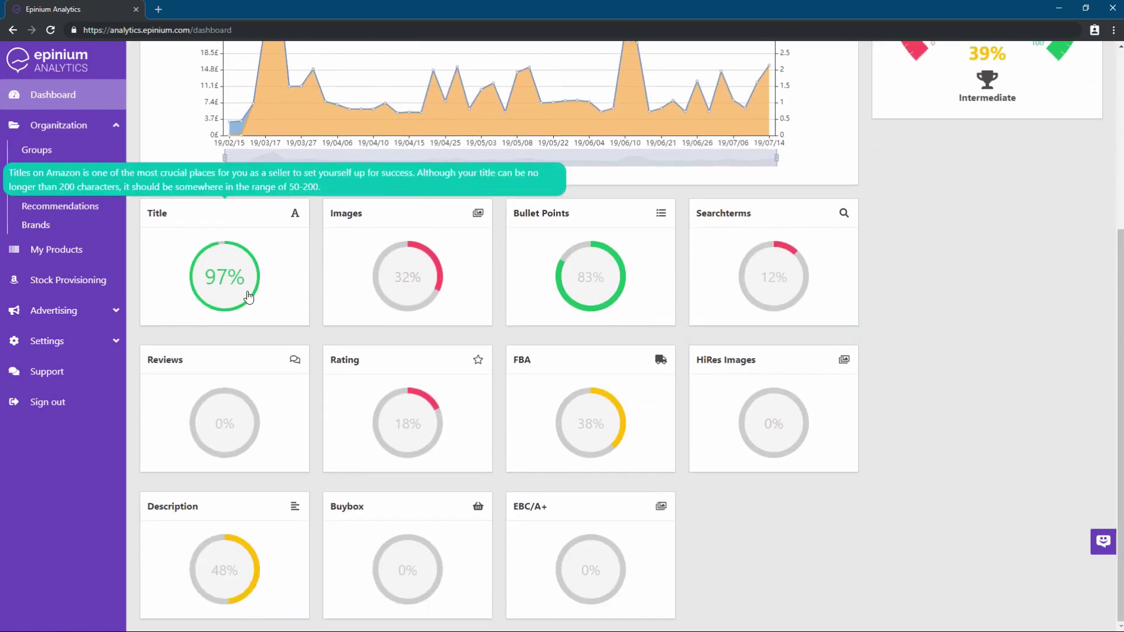
pyautogui.moveTo(353, 402)
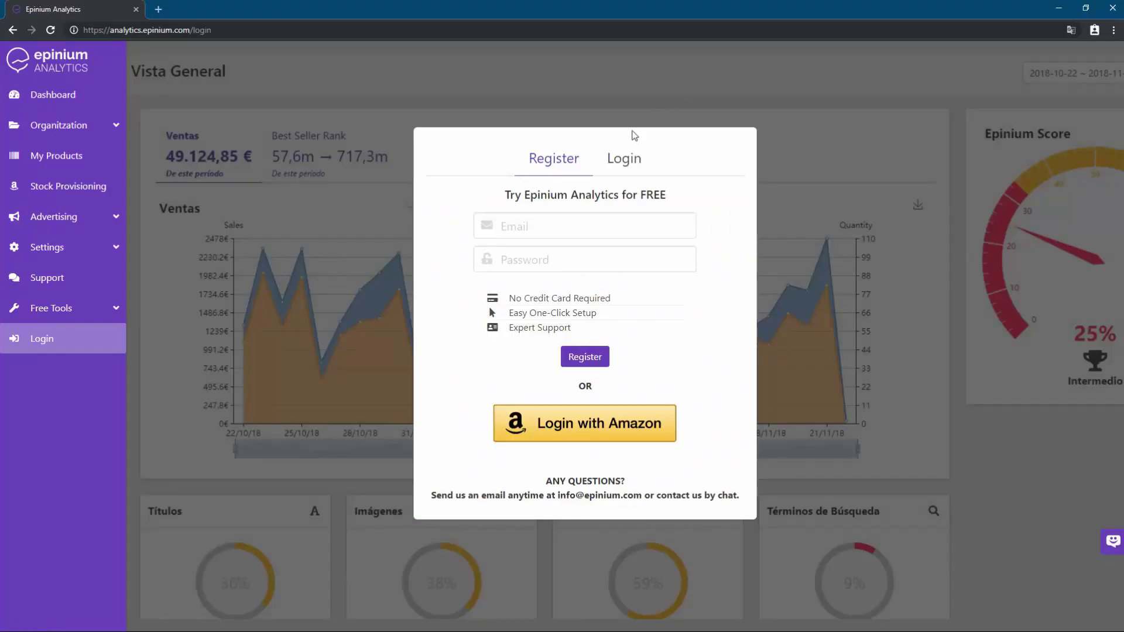
# Enter the e-mail address and account password, correcting the e-mail's ending, and submit the free registration
pyautogui.click(565, 222)
pyautogui.click(560, 229)
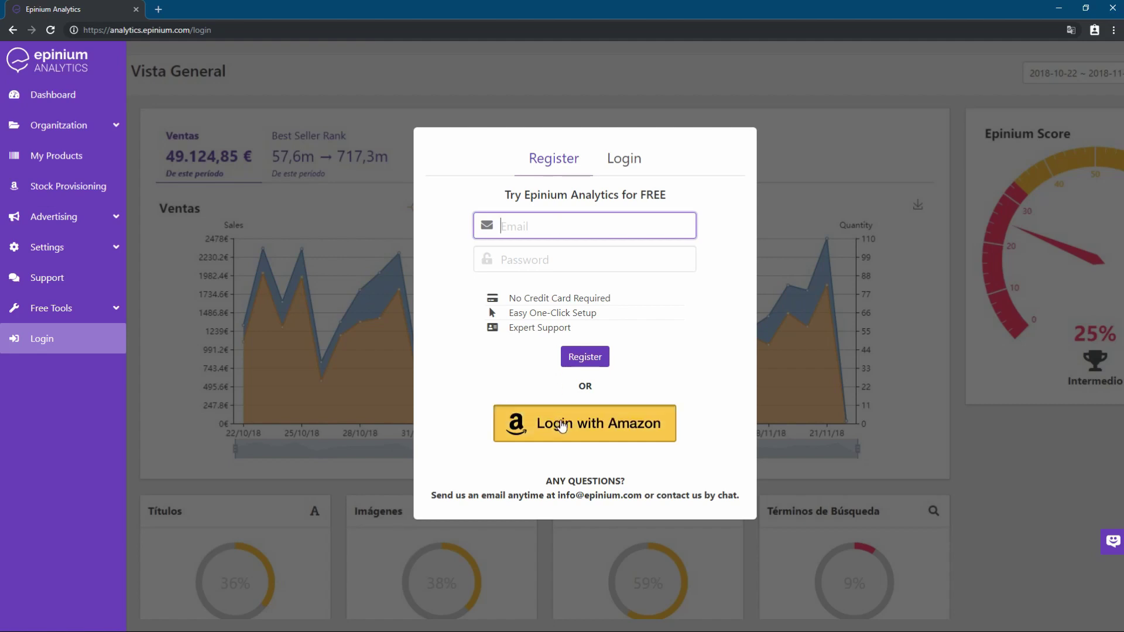
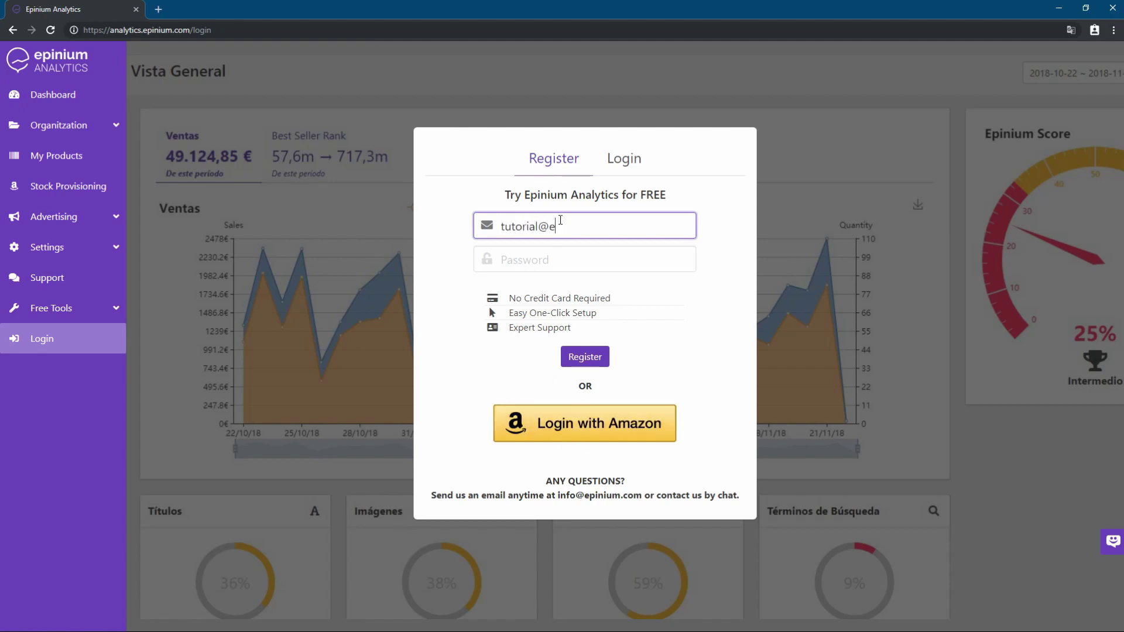
pyautogui.click(579, 267)
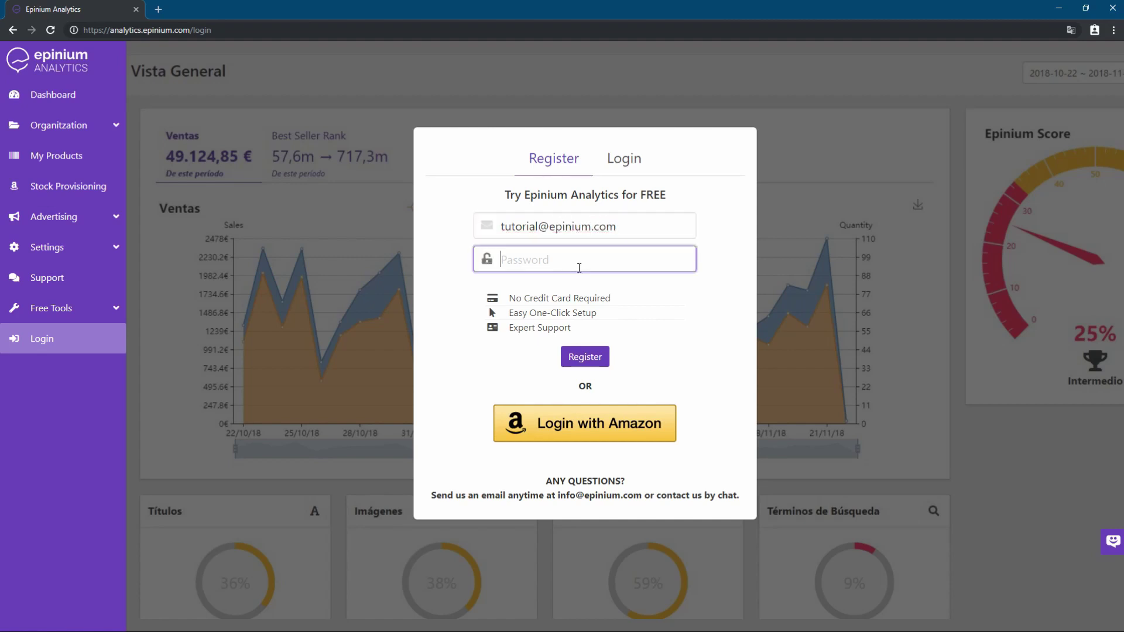
pyautogui.click(586, 363)
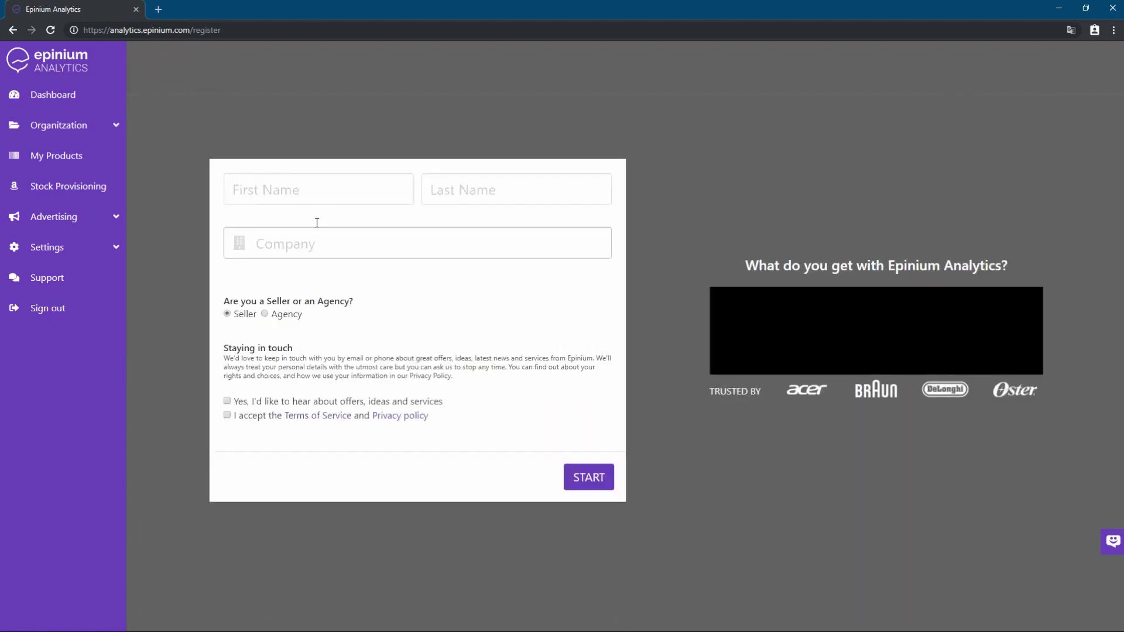
# Fill in first and last name and company Tutorial, tick offers and terms, and submit
pyautogui.click(289, 201)
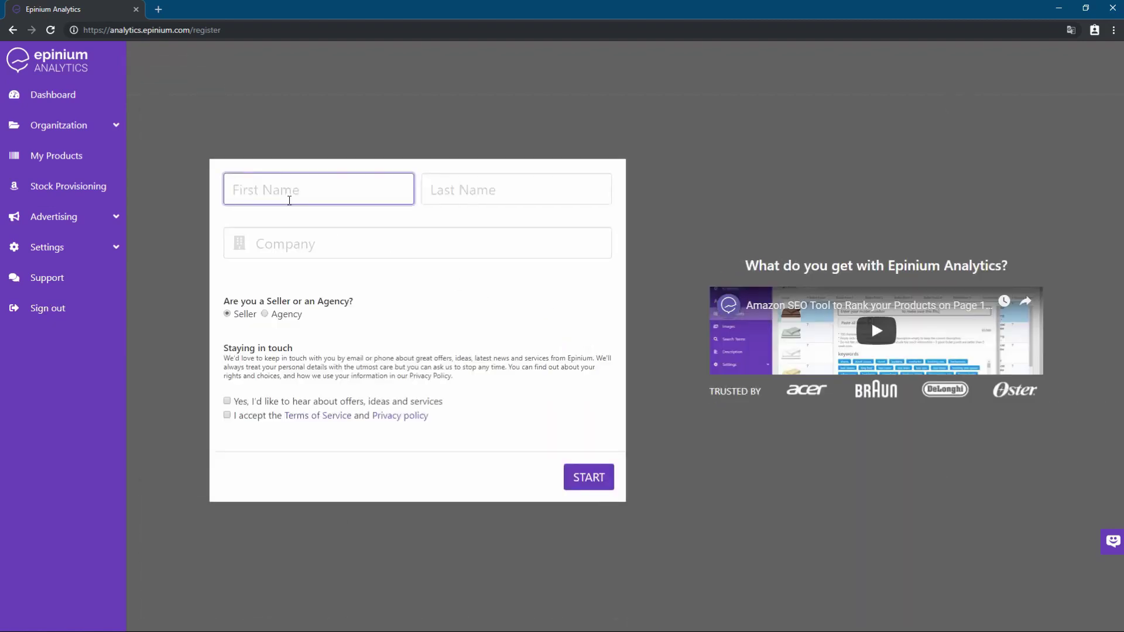
pyautogui.write('Tutorial')
pyautogui.press('Tab')
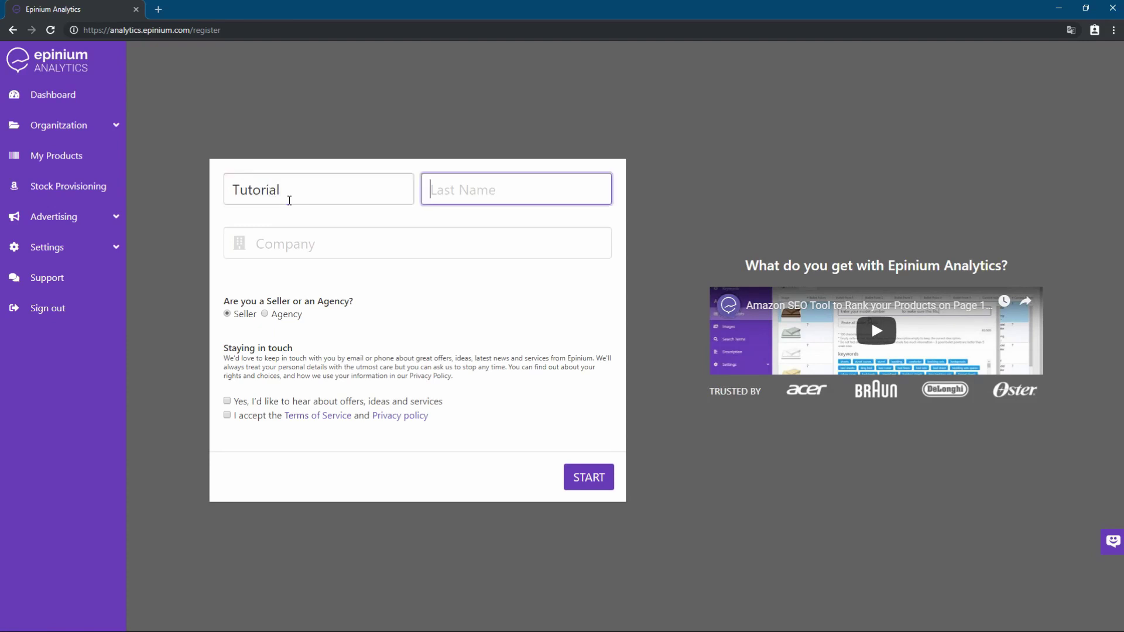
pyautogui.write('tutorial')
pyautogui.press('Tab')
pyautogui.write('Tutorial')
pyautogui.press('BackSpace')
pyautogui.press('BackSpace')
pyautogui.press('BackSpace')
pyautogui.write('ial')
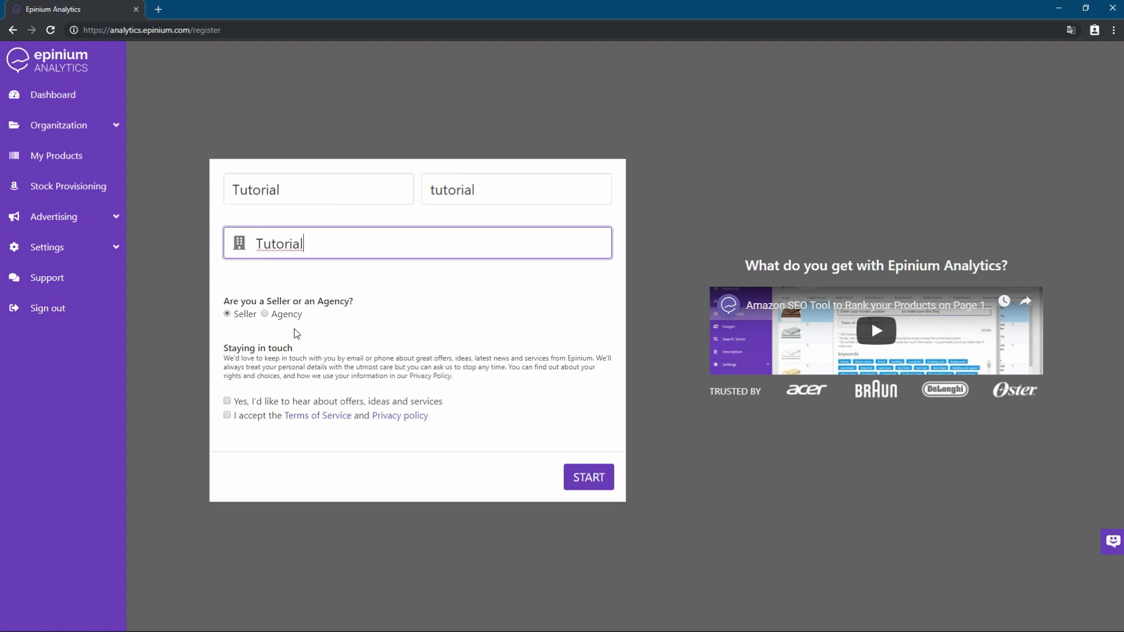
pyautogui.click(227, 402)
pyautogui.click(227, 415)
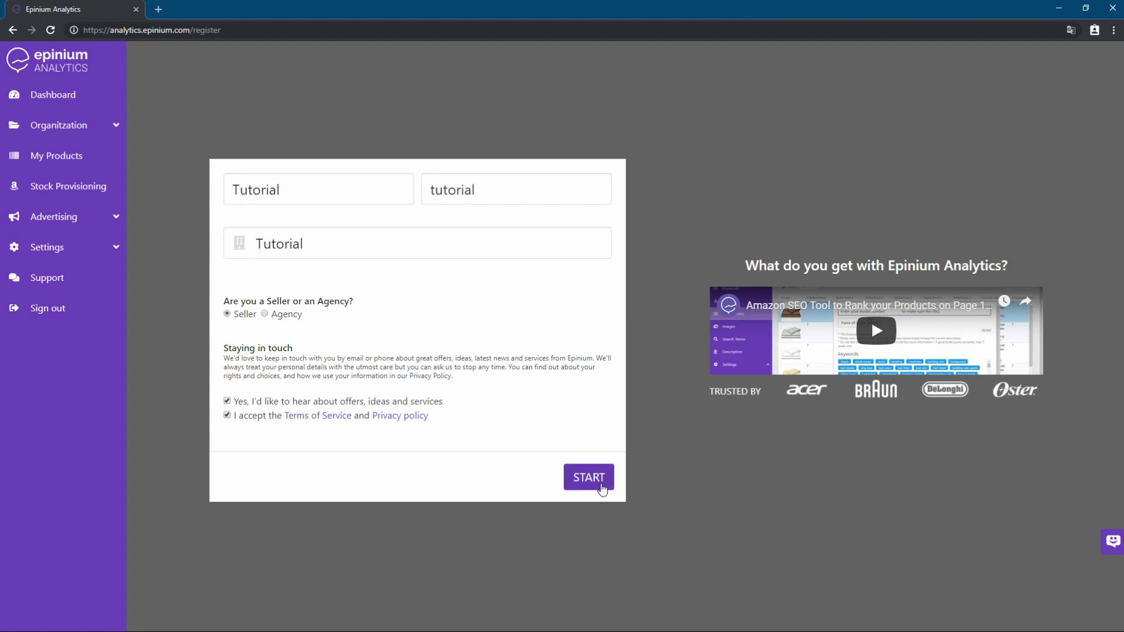
pyautogui.click(606, 487)
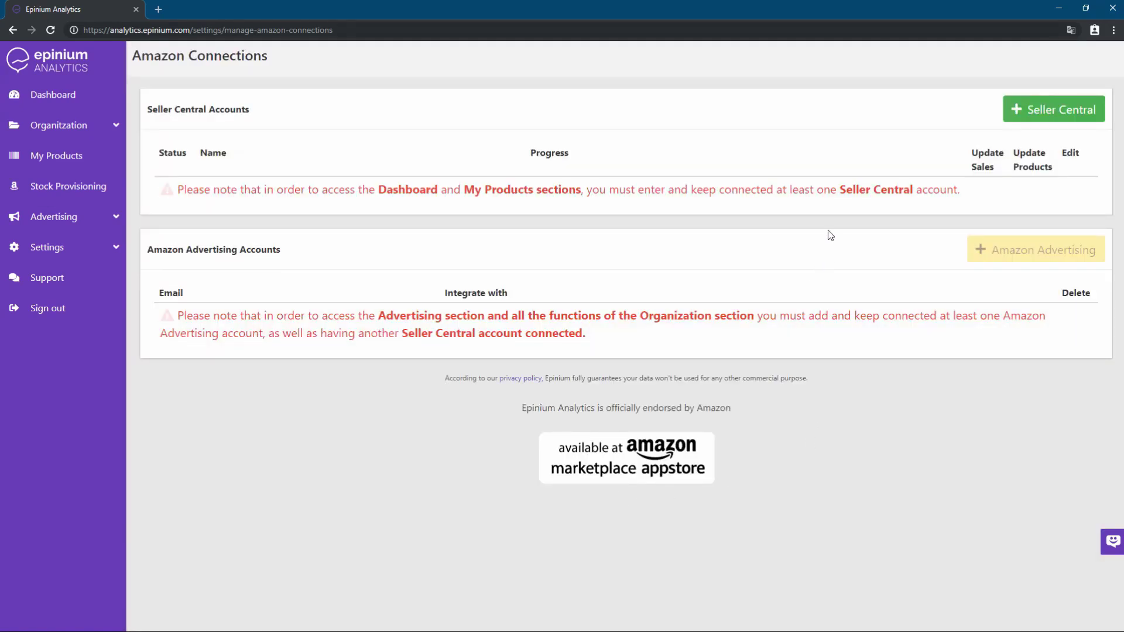
pyautogui.click(1025, 110)
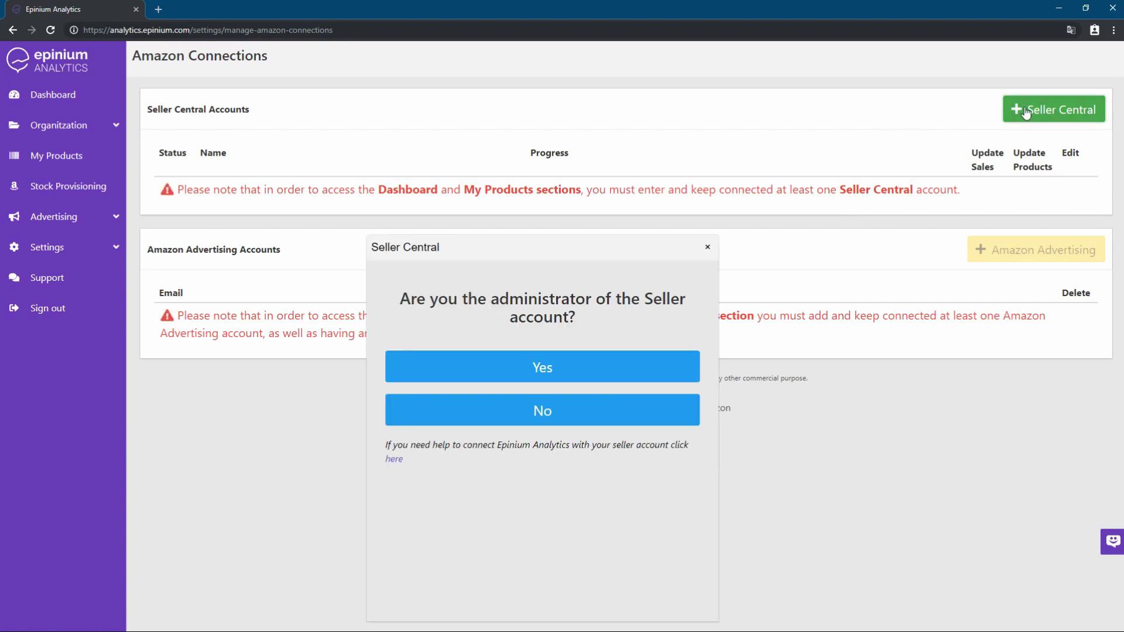
pyautogui.moveTo(638, 249); pyautogui.dragTo(696, 145)
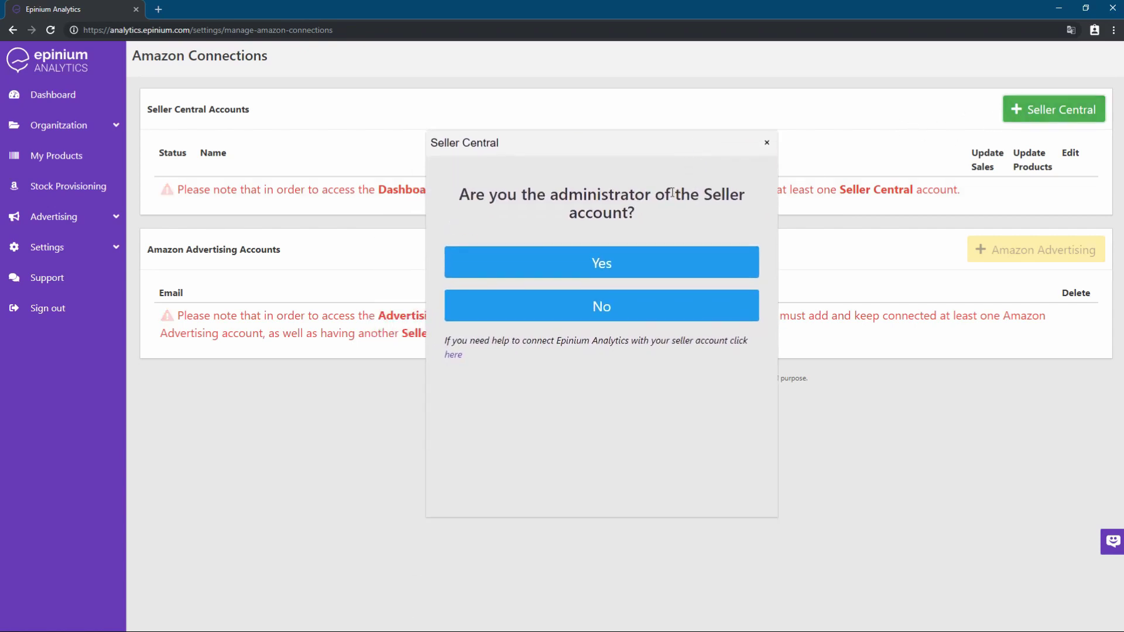
pyautogui.click(618, 261)
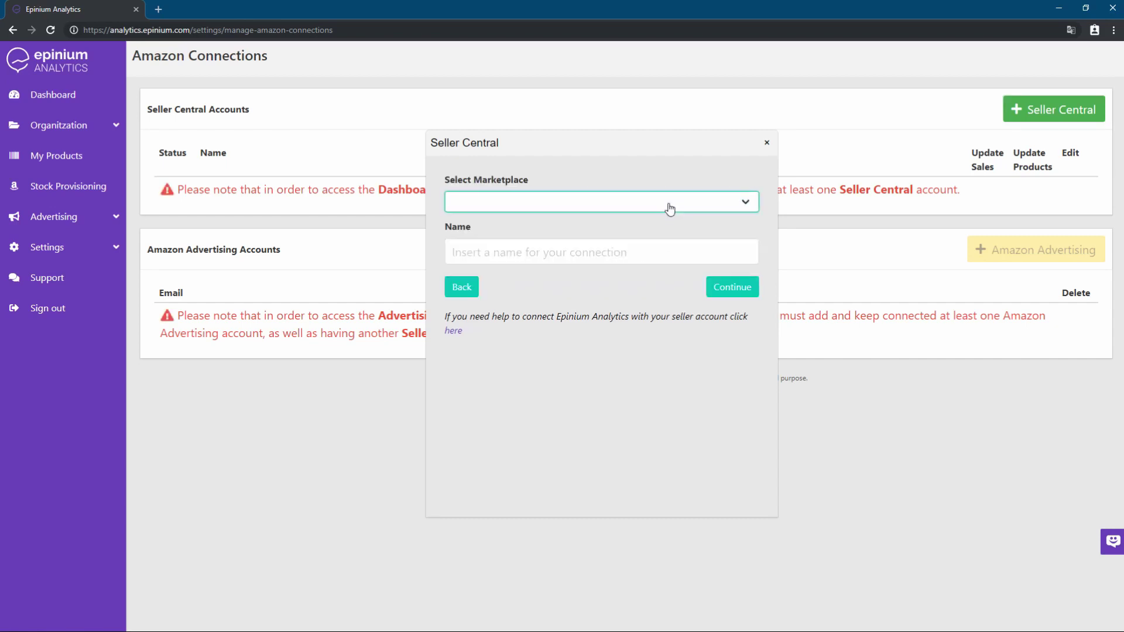
pyautogui.click(652, 244)
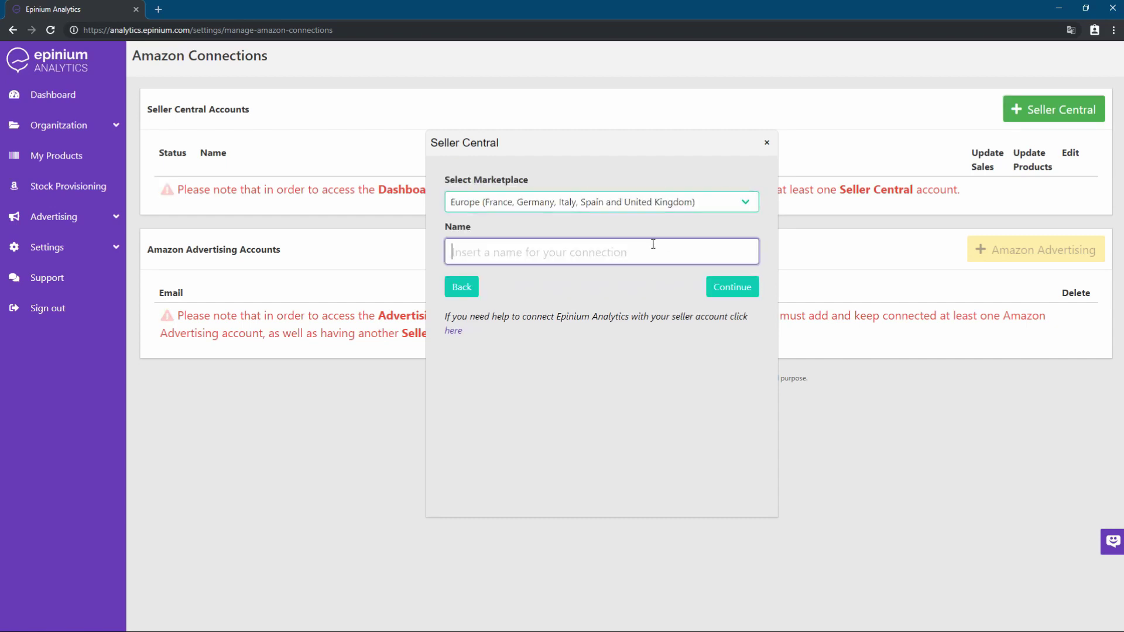
pyautogui.write('Tutorial')
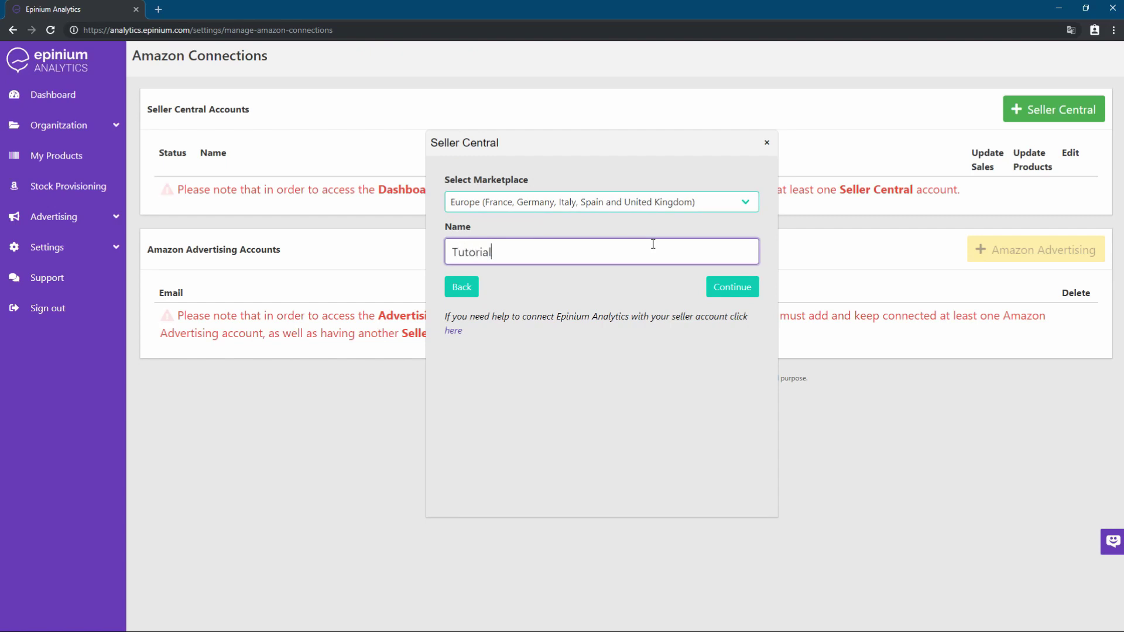
pyautogui.click(729, 290)
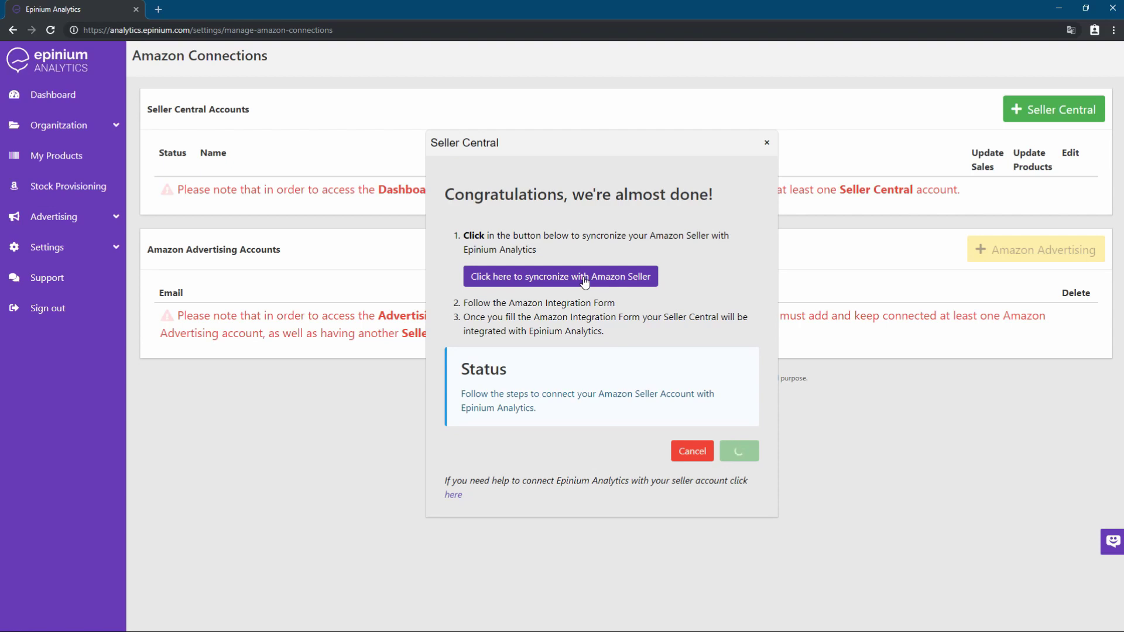
# Restart the Seller Central connection as a non-administrator for the Europe marketplace
pyautogui.click(689, 454)
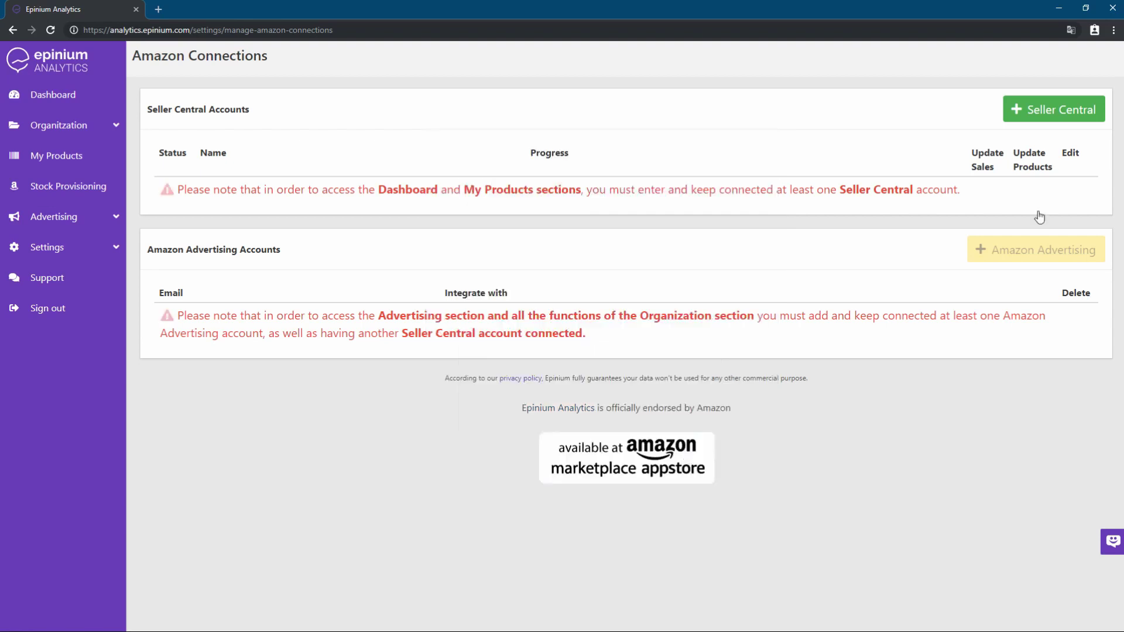
pyautogui.click(1089, 116)
pyautogui.click(614, 405)
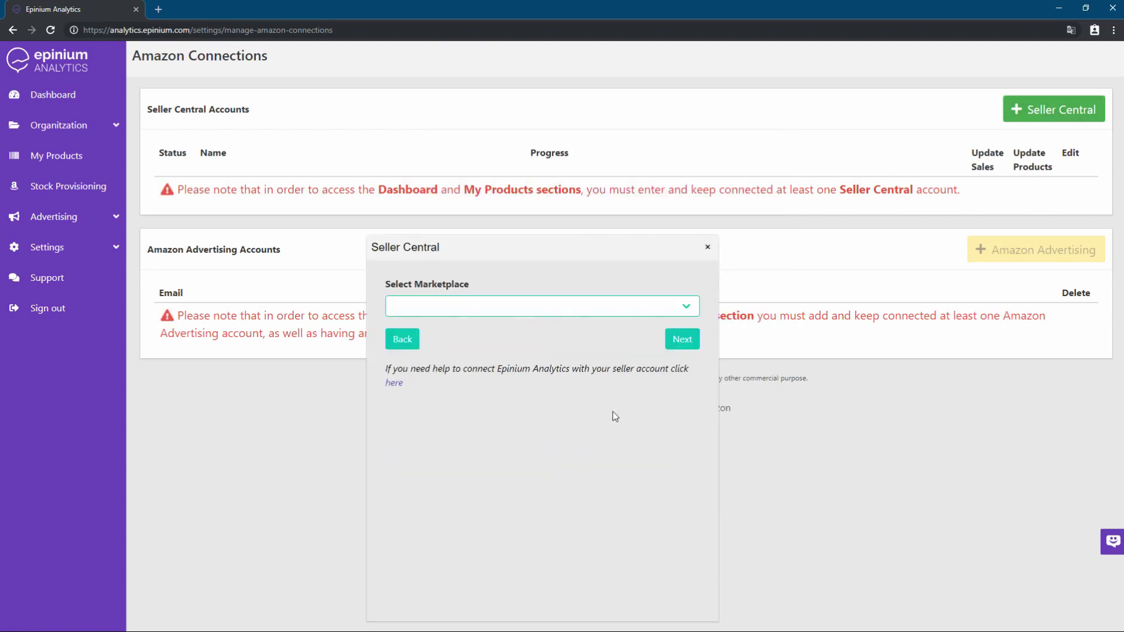
pyautogui.click(609, 315)
pyautogui.click(598, 351)
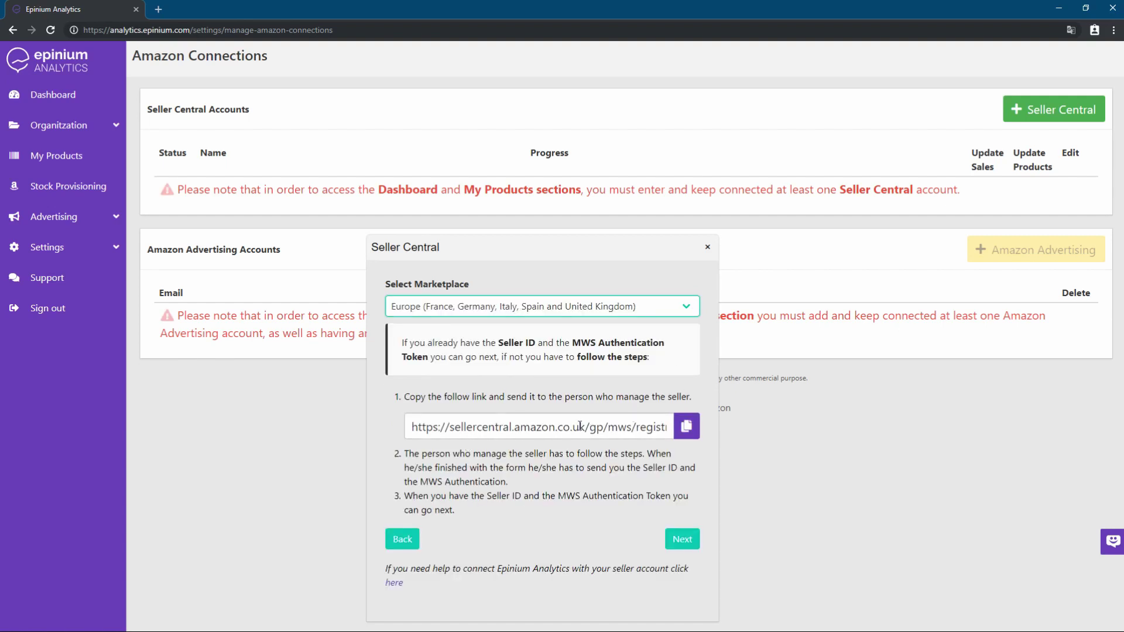
pyautogui.click(683, 539)
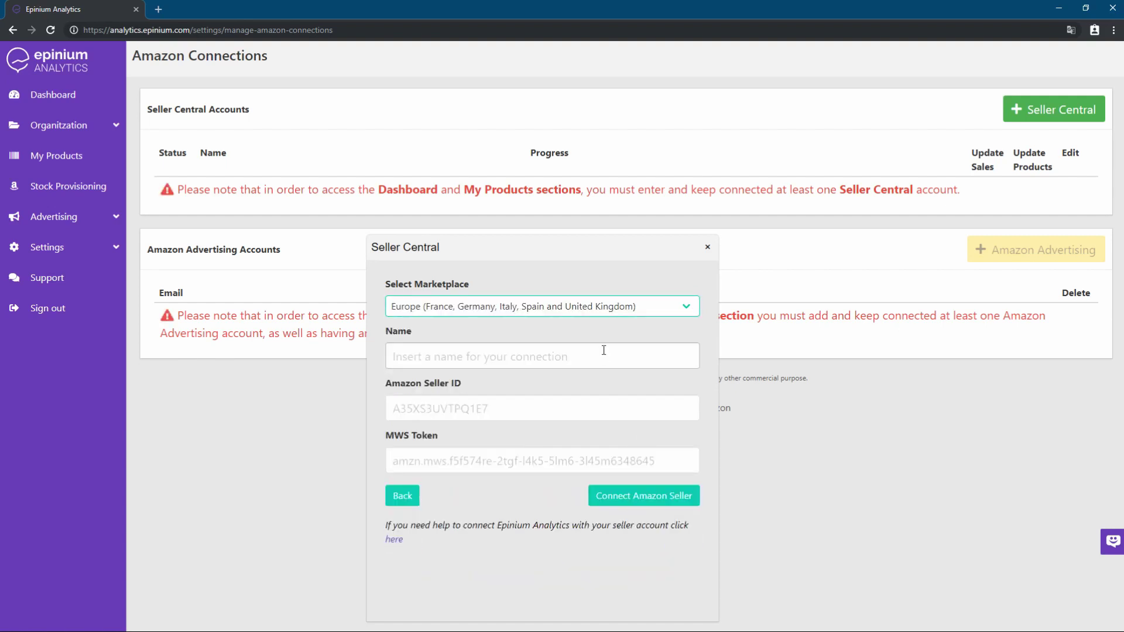
# Name the connection Tutorial, paste the seller ID and MWS token, and connect
pyautogui.click(552, 363)
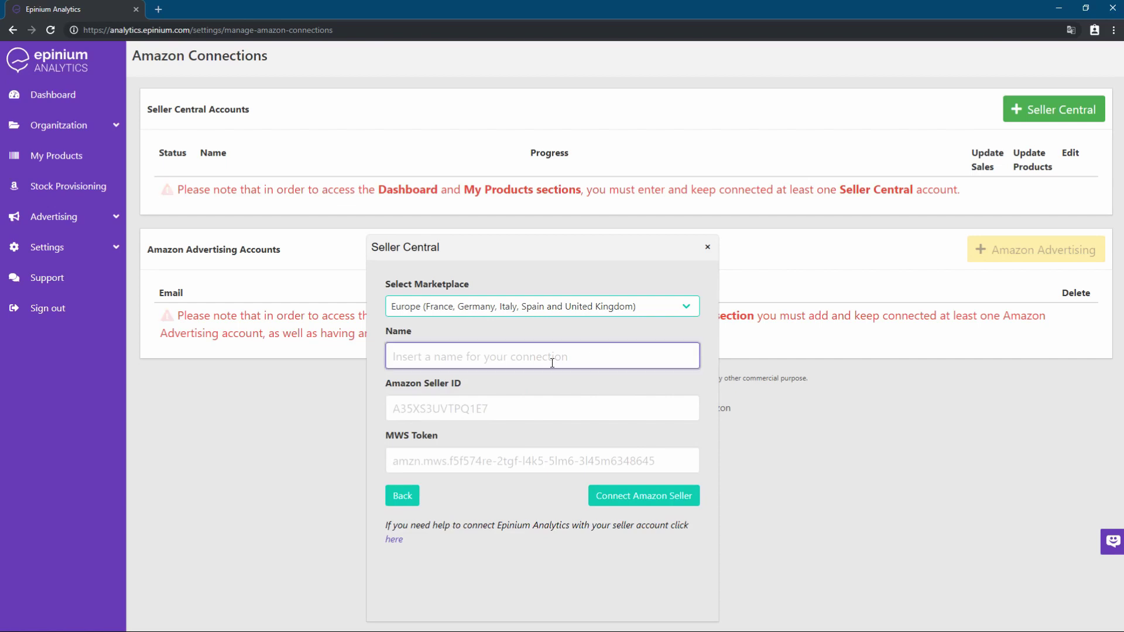
pyautogui.write('Tuto')
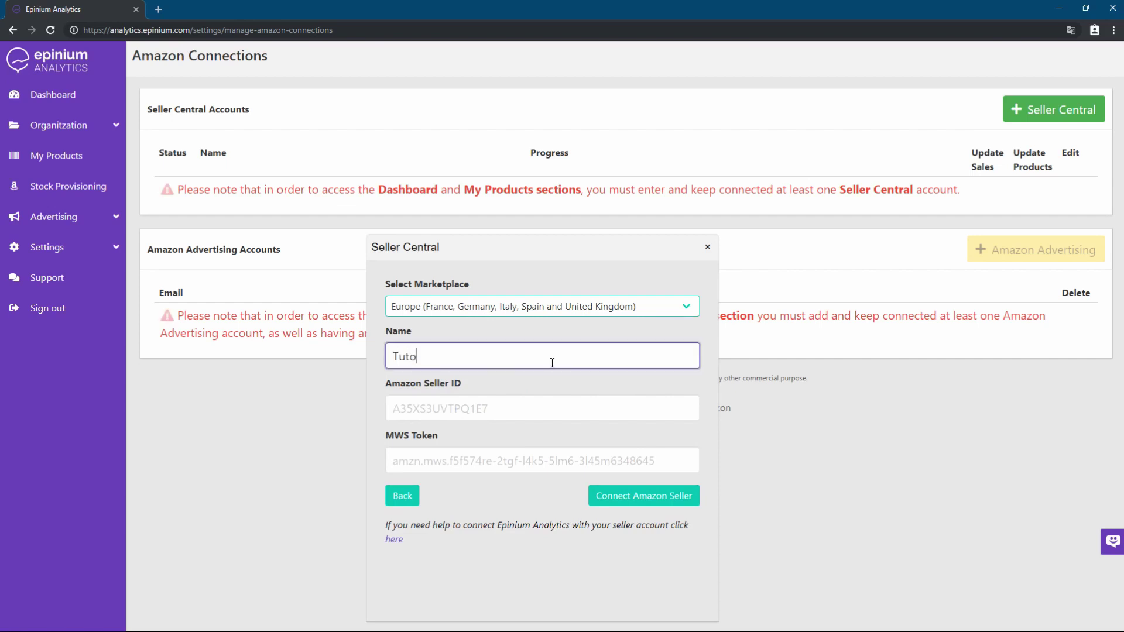
pyautogui.write('rial')
pyautogui.hotkey('alt', 'Tab')
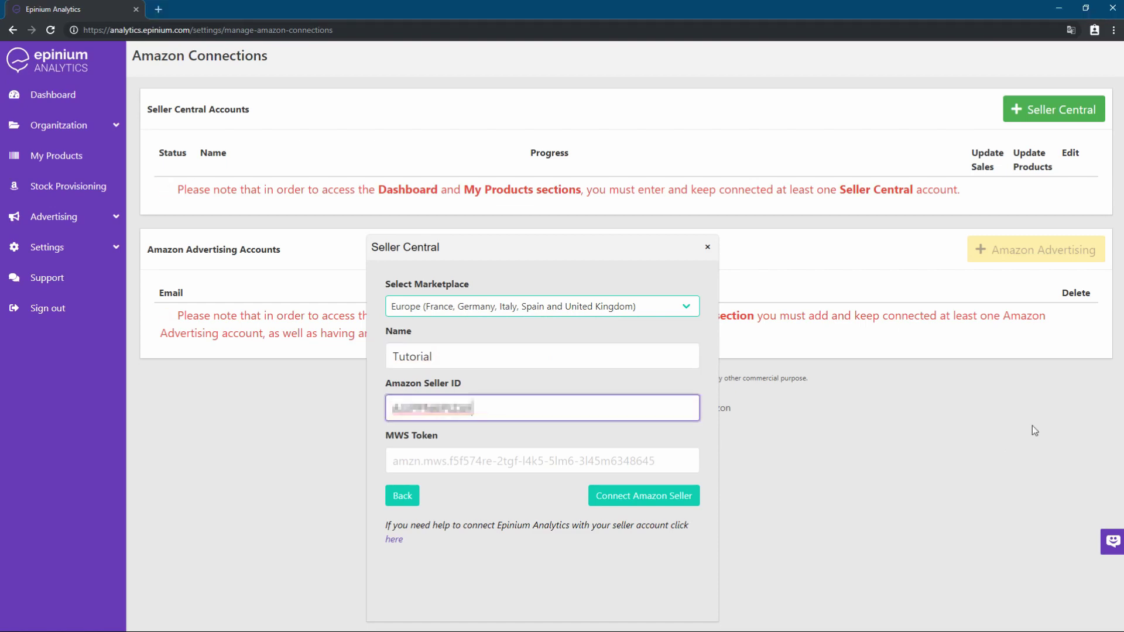
pyautogui.hotkey('alt', 'Tab')
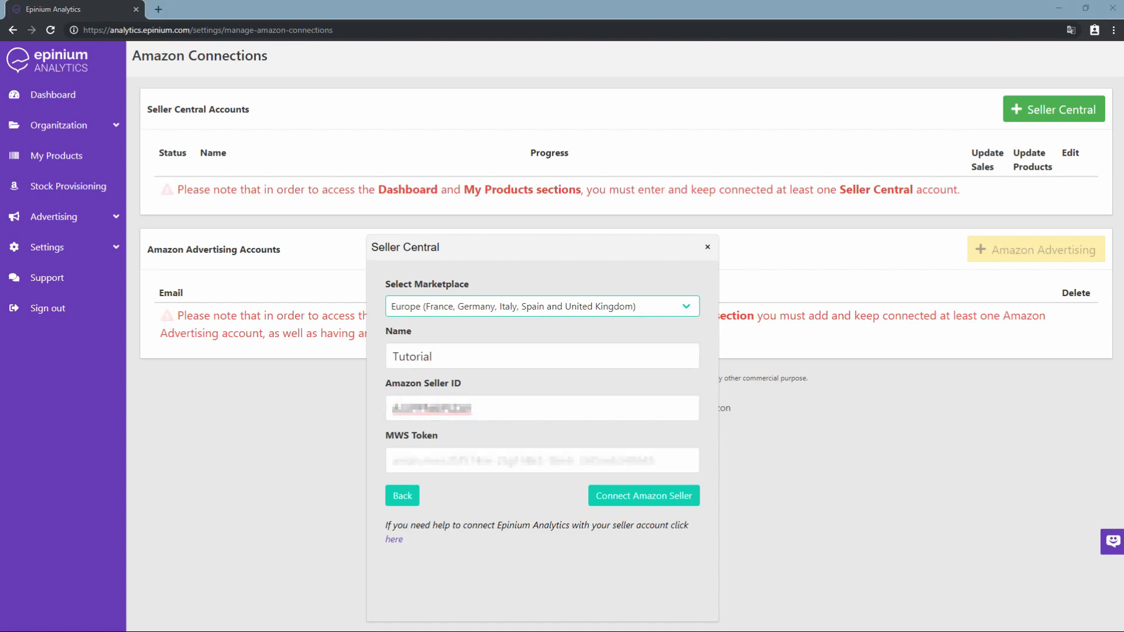
pyautogui.hotkey('alt', 'Tab')
pyautogui.hotkey('ctrl', 'v')
pyautogui.click(662, 497)
pyautogui.hotkey('alt', 'Tab')
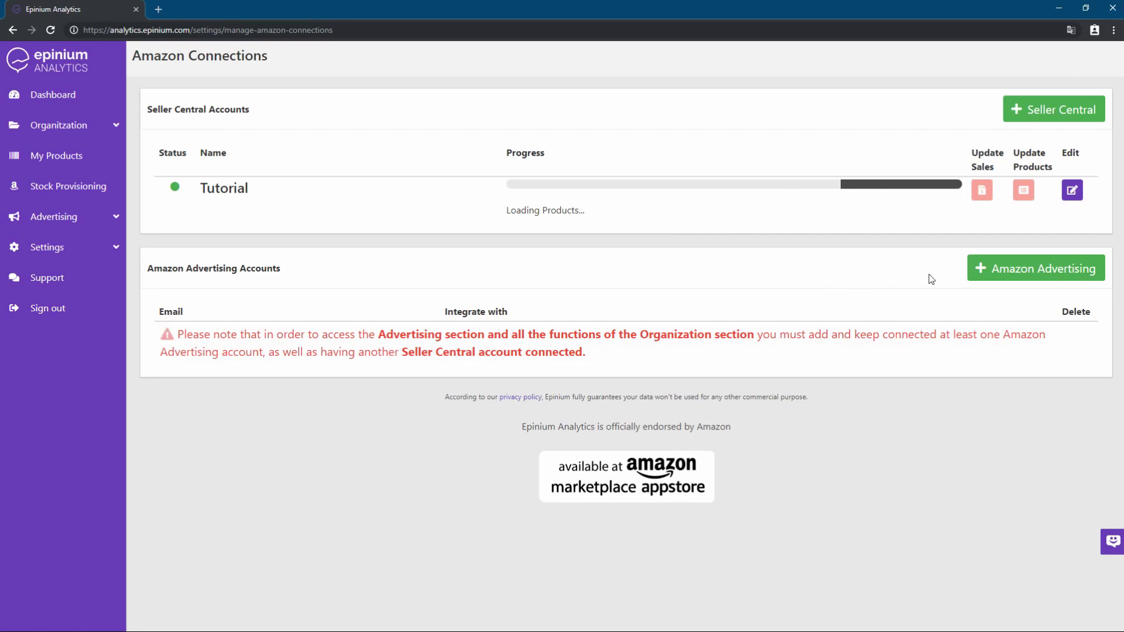
# Start linking an Amazon Advertising account with + Amazon Advertising
pyautogui.click(1009, 271)
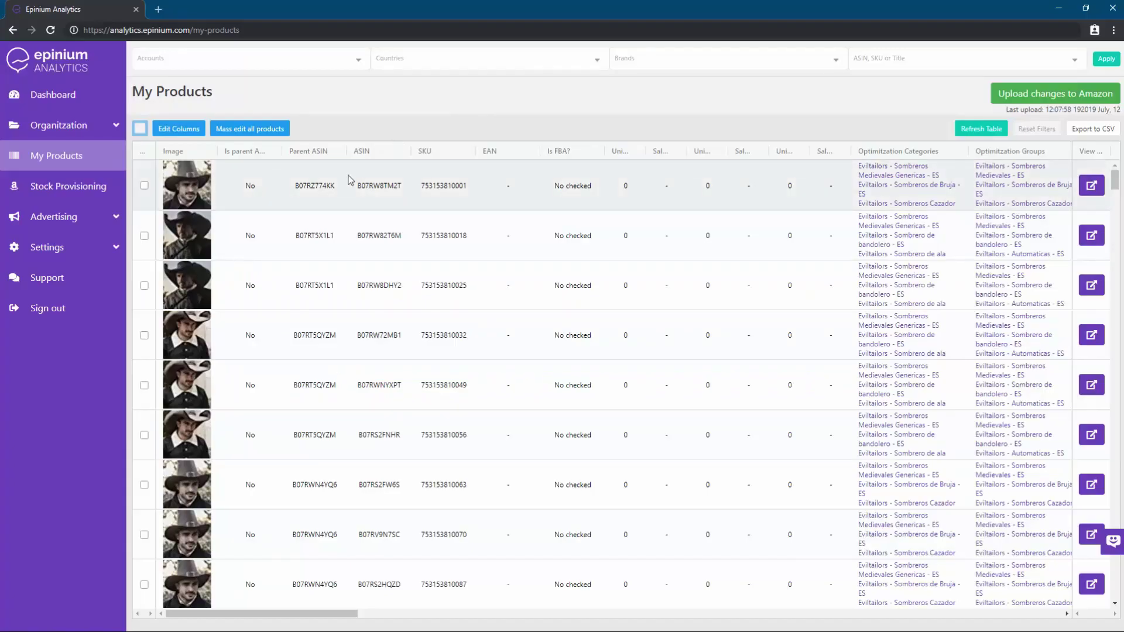
# Expand Organization in the sidebar and go to the Groups page
pyautogui.scroll(-1, 309, 210)
pyautogui.scroll(-7, 309, 218)
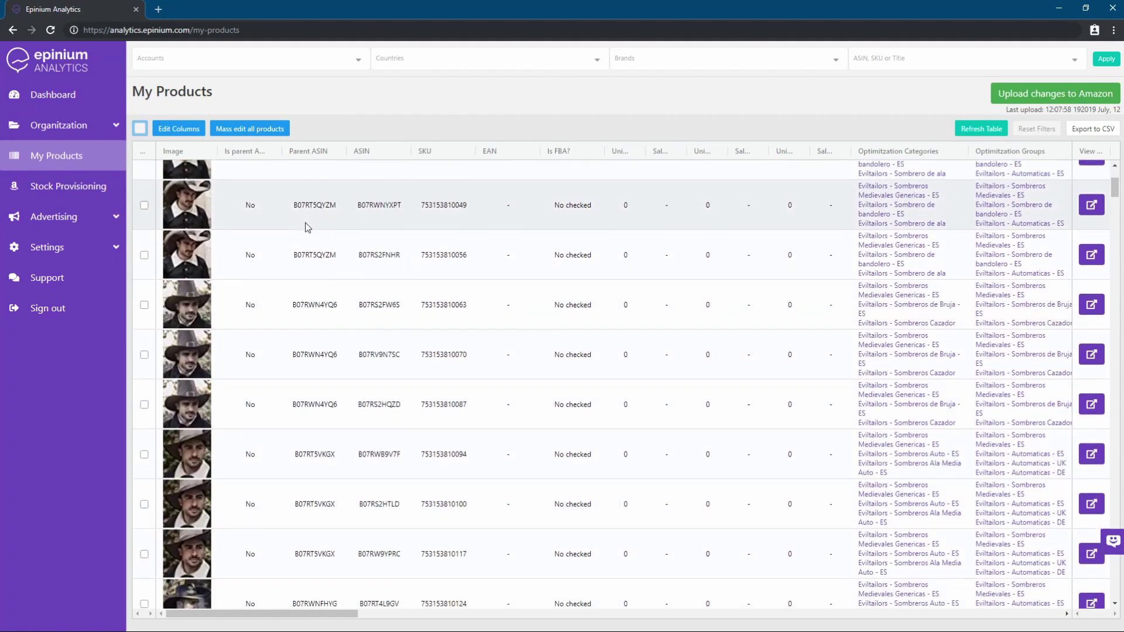
pyautogui.scroll(8, 308, 225)
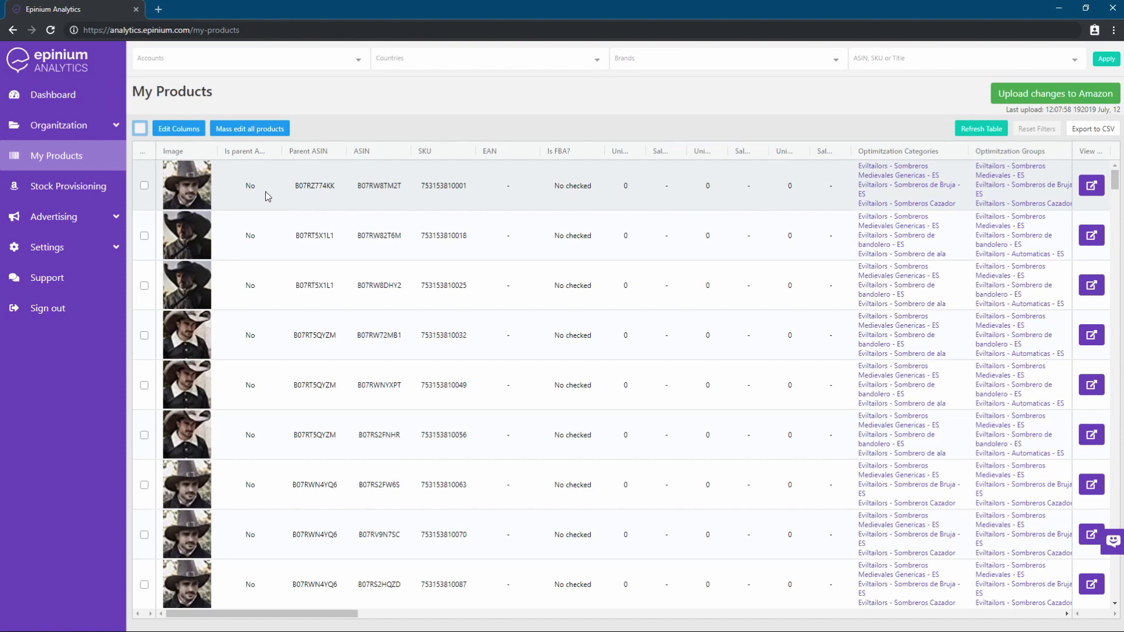
pyautogui.click(69, 121)
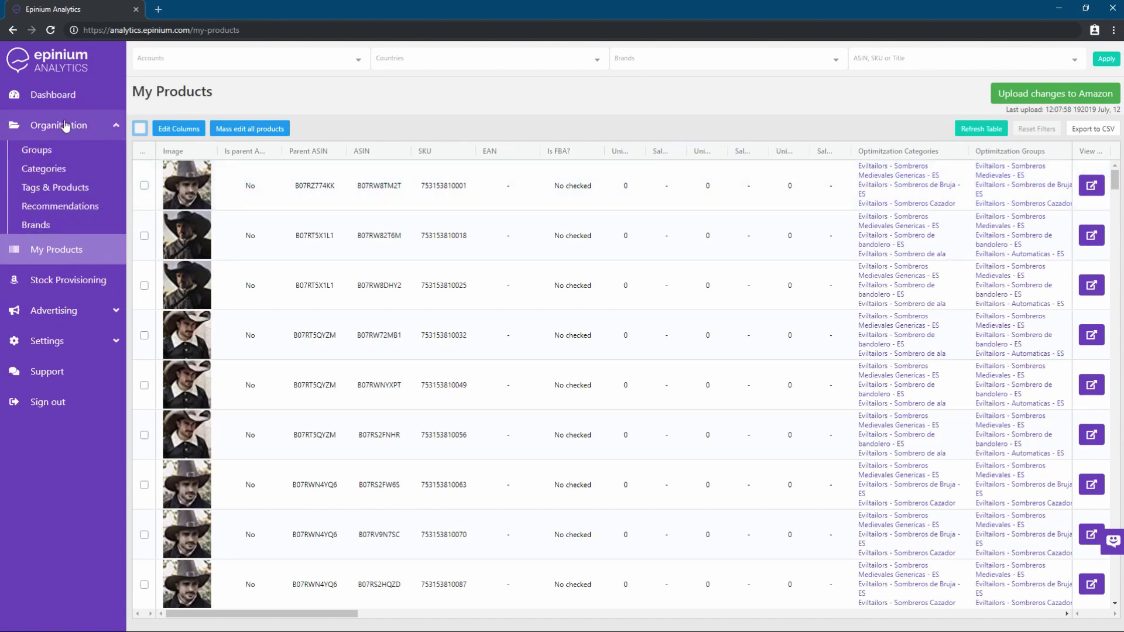
pyautogui.click(52, 154)
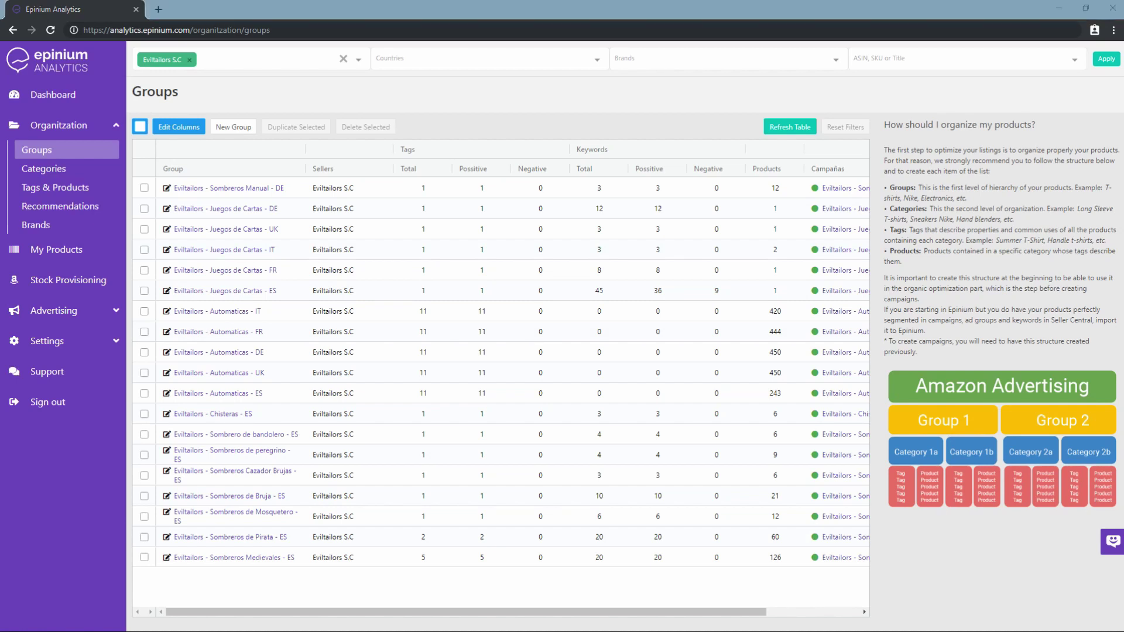
# Enlarge the Amazon Advertising structure diagram from the help panel
pyautogui.click(998, 424)
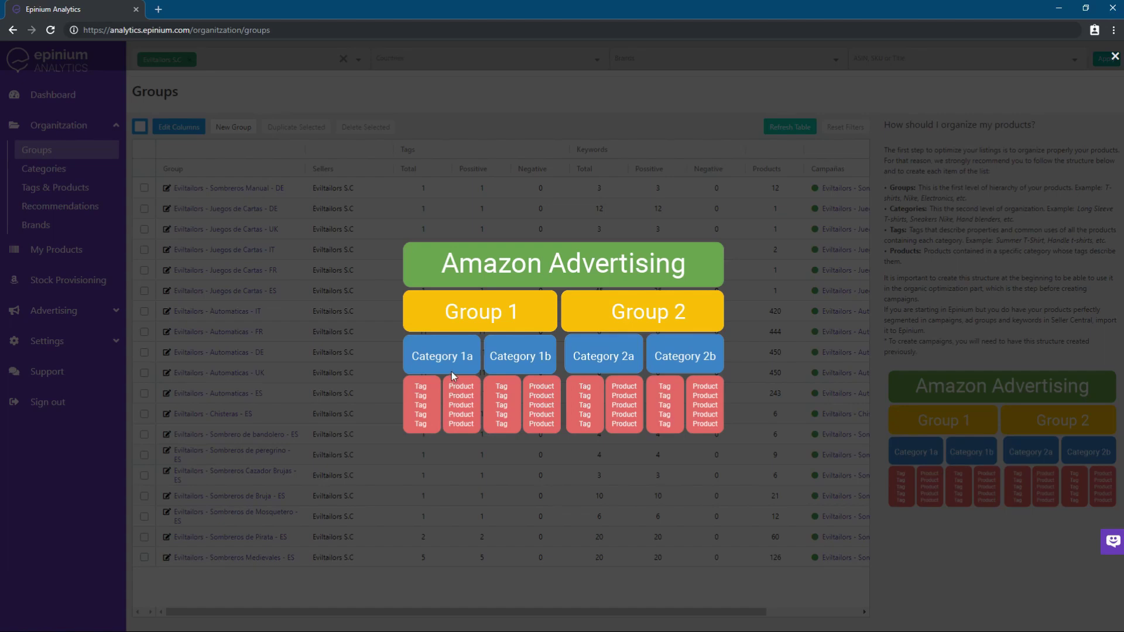
# Close the diagram and create a blank 'New' group named Tutorial
pyautogui.click(370, 345)
pyautogui.click(233, 128)
pyautogui.moveTo(540, 235); pyautogui.dragTo(497, 234)
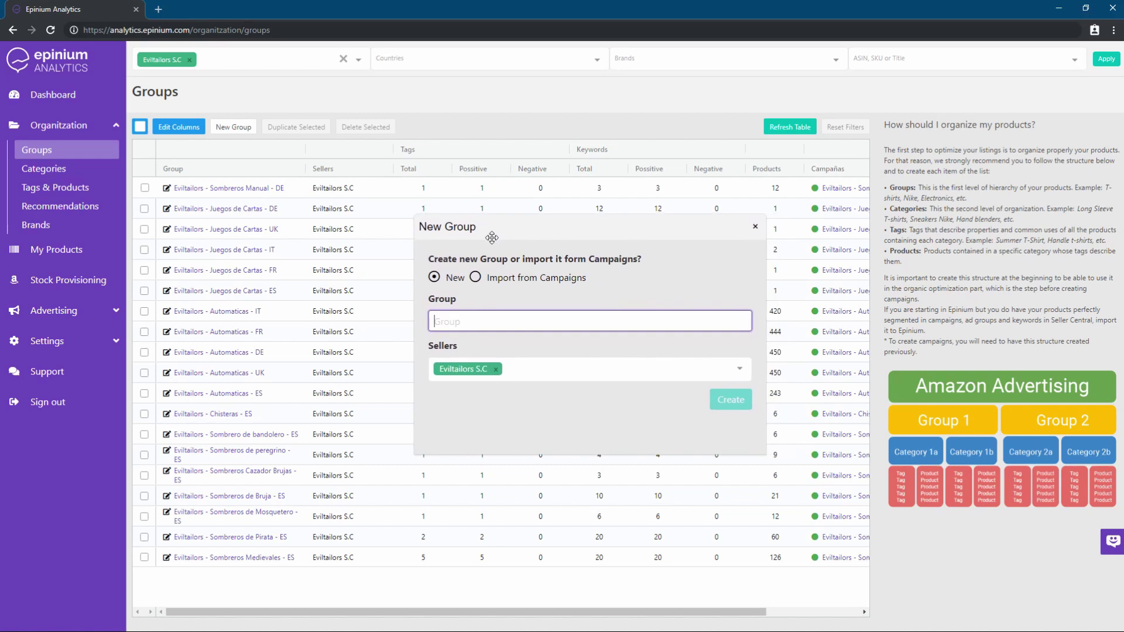
pyautogui.click(475, 279)
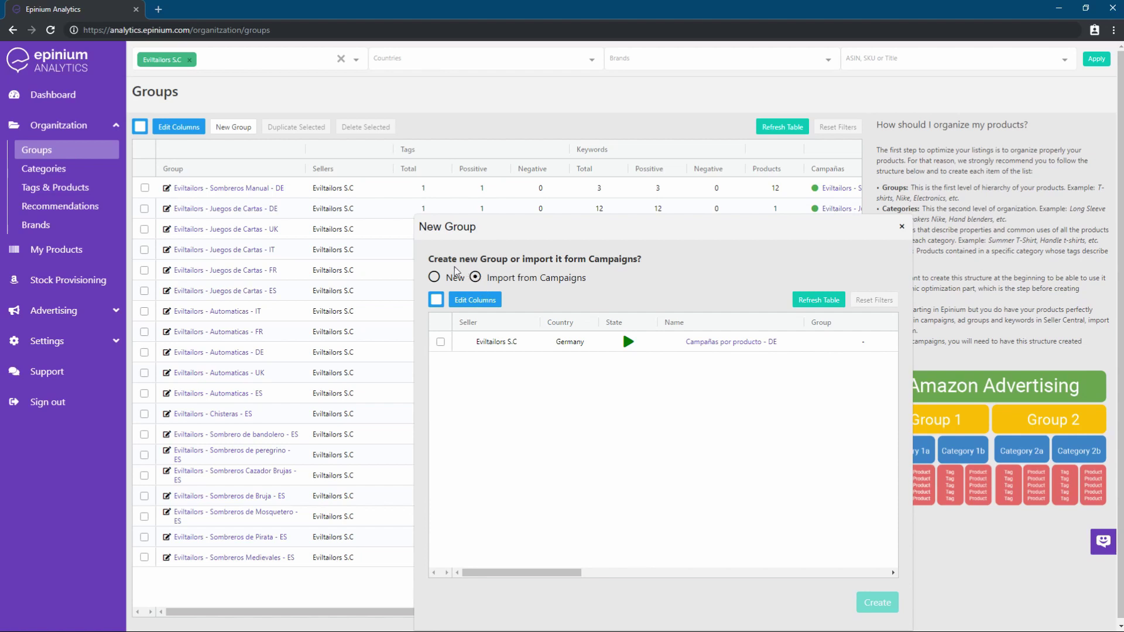
pyautogui.click(434, 278)
pyautogui.click(486, 323)
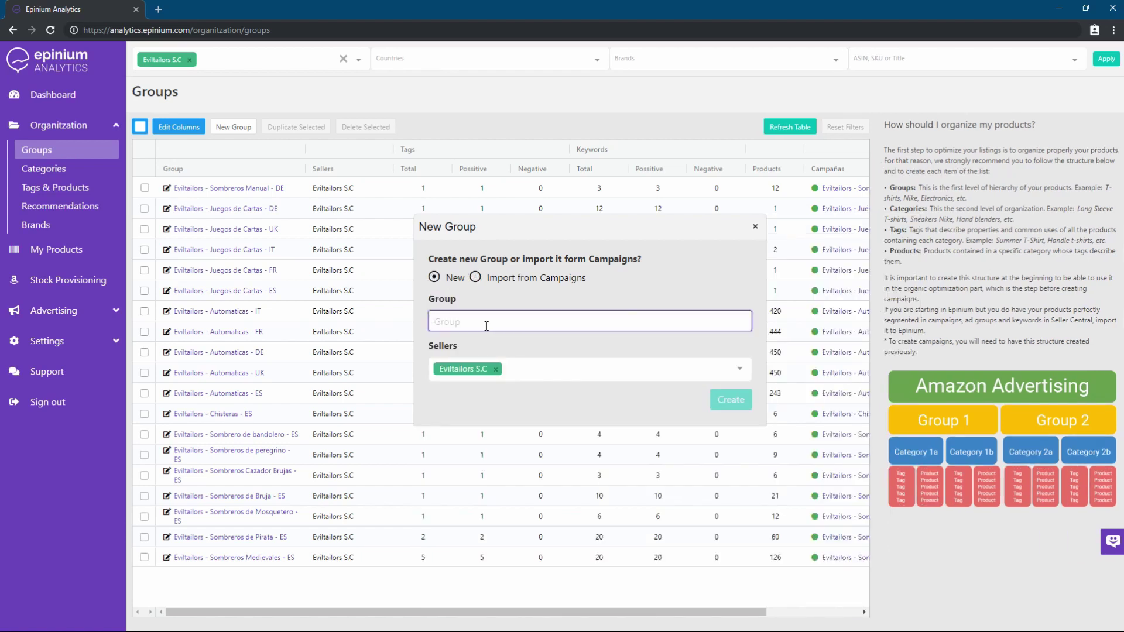
pyautogui.write('Tutorial')
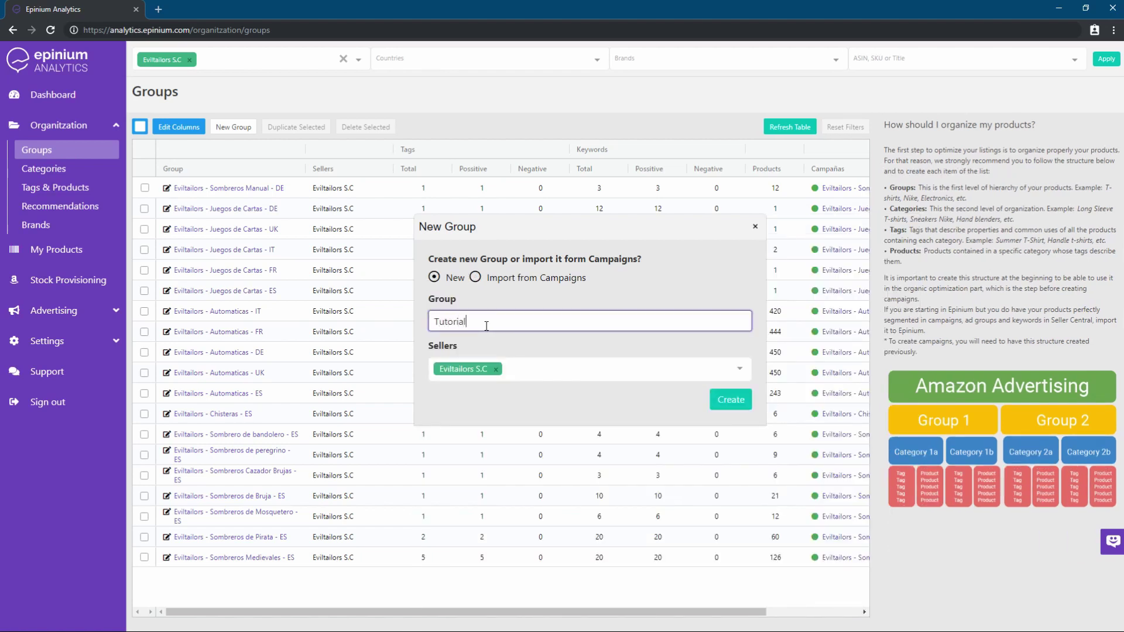
pyautogui.click(744, 402)
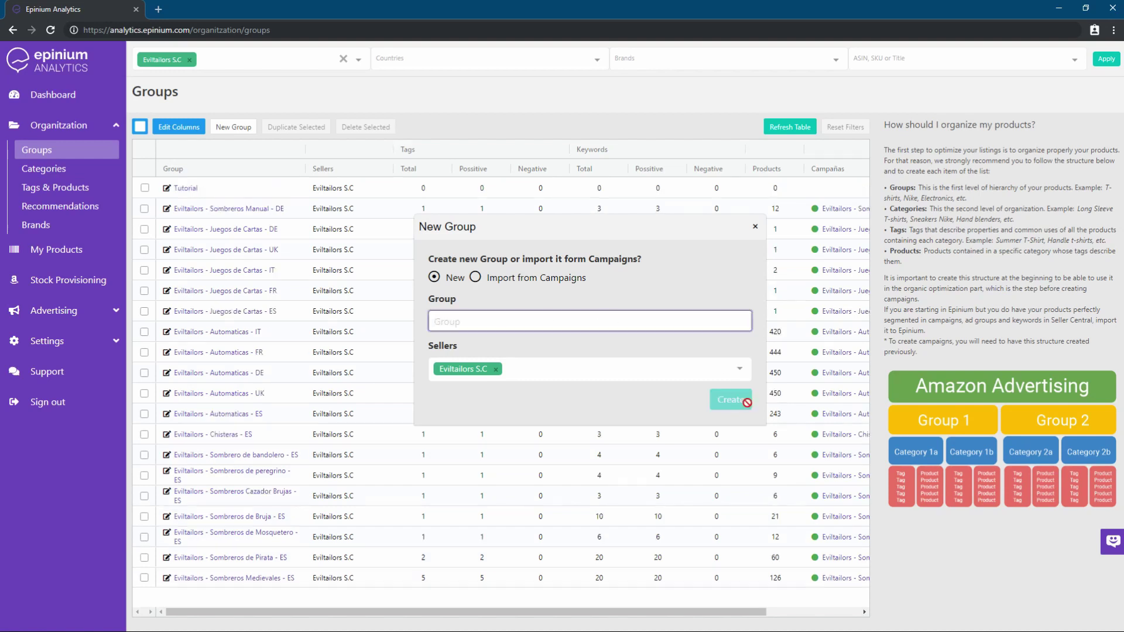
pyautogui.click(755, 228)
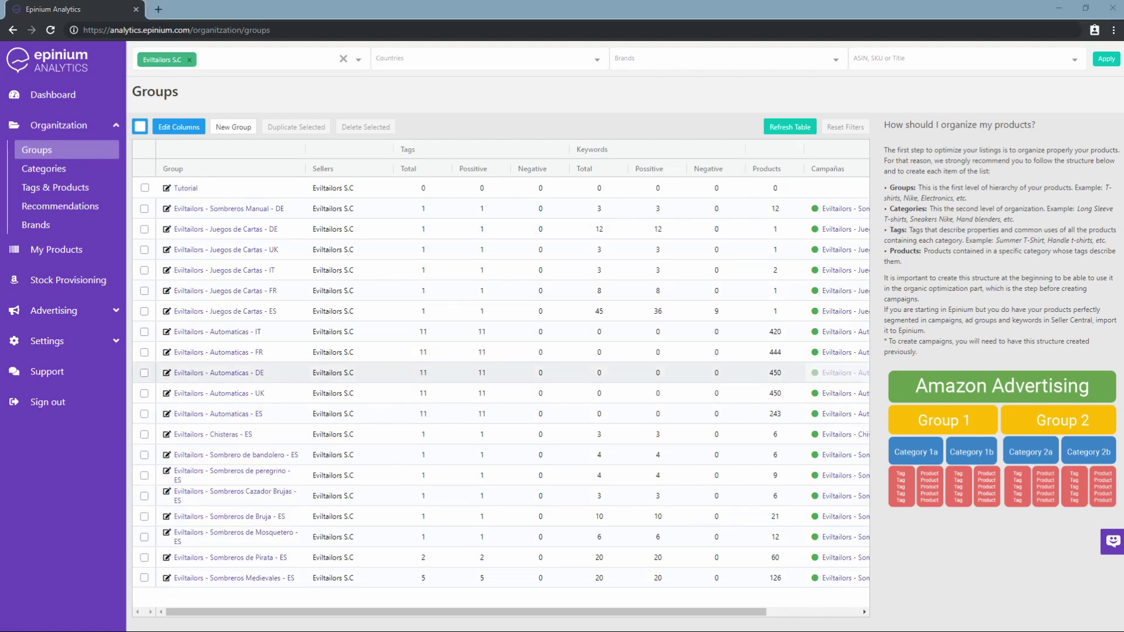
# Inside the Tutorial group, create 'Tutorial Category' and open its Tags & Products page
pyautogui.click(183, 188)
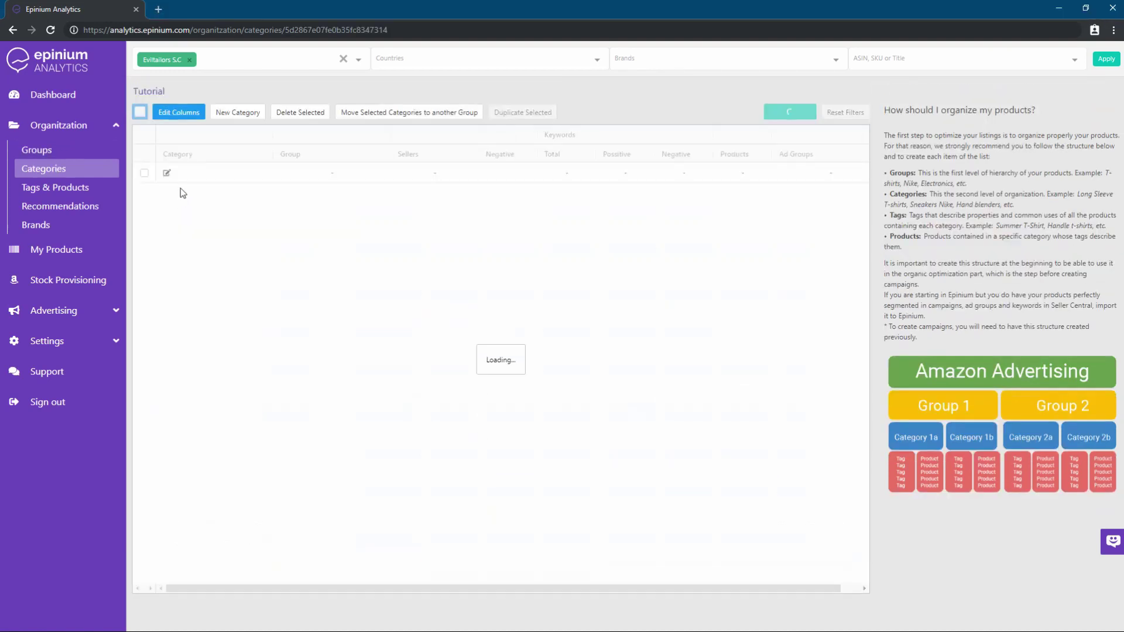
pyautogui.click(243, 153)
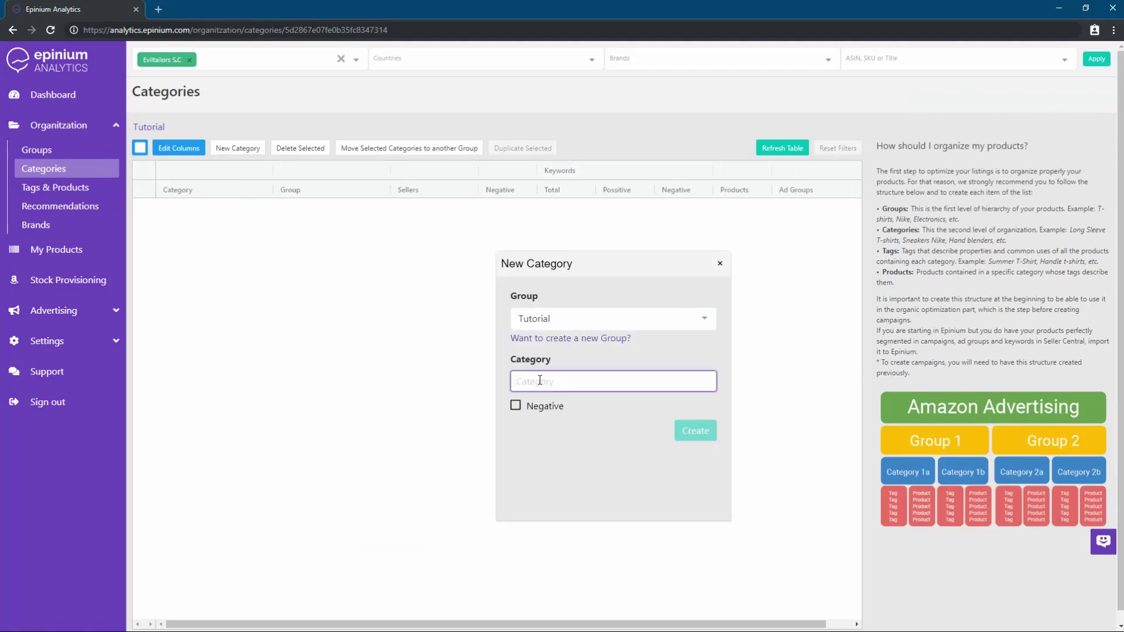
pyautogui.write('Tutorial Categ')
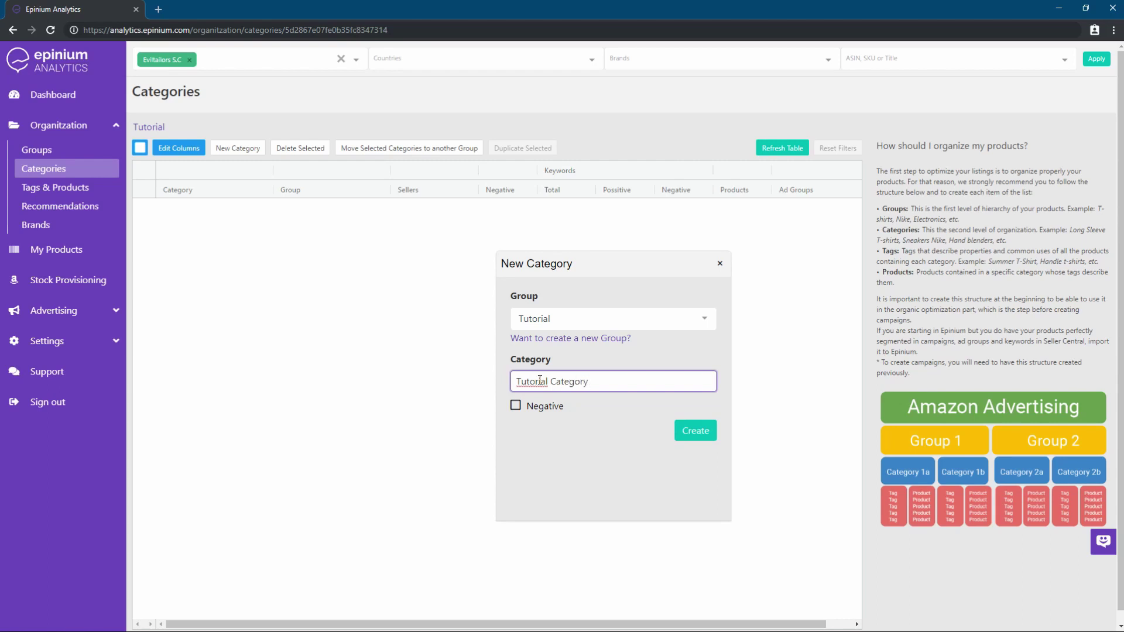
pyautogui.write('ory')
pyautogui.click(696, 431)
pyautogui.click(720, 263)
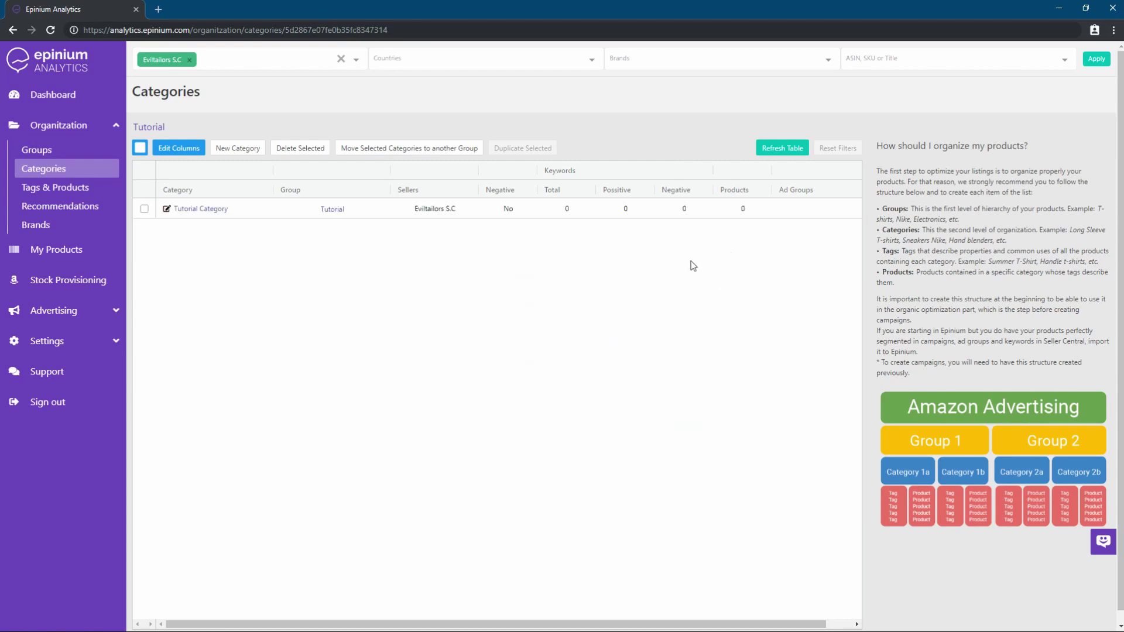
pyautogui.click(214, 209)
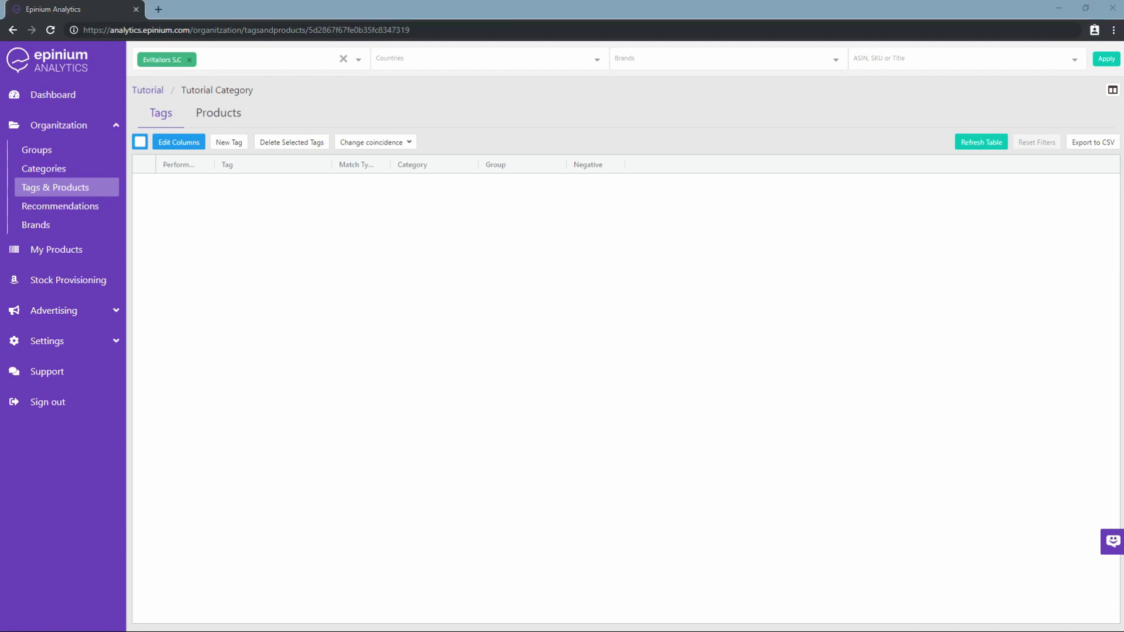
# Associate every product in the current hat filter with Tutorial Category, then switch back to its Tags list
pyautogui.click(233, 116)
pyautogui.click(244, 142)
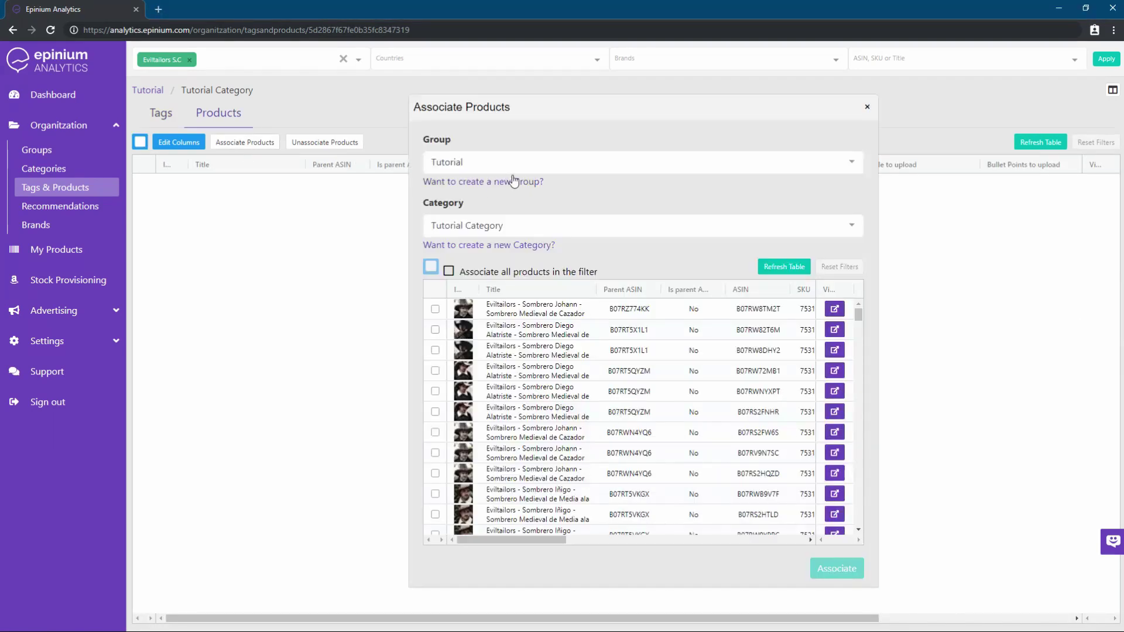
pyautogui.click(449, 270)
pyautogui.click(831, 574)
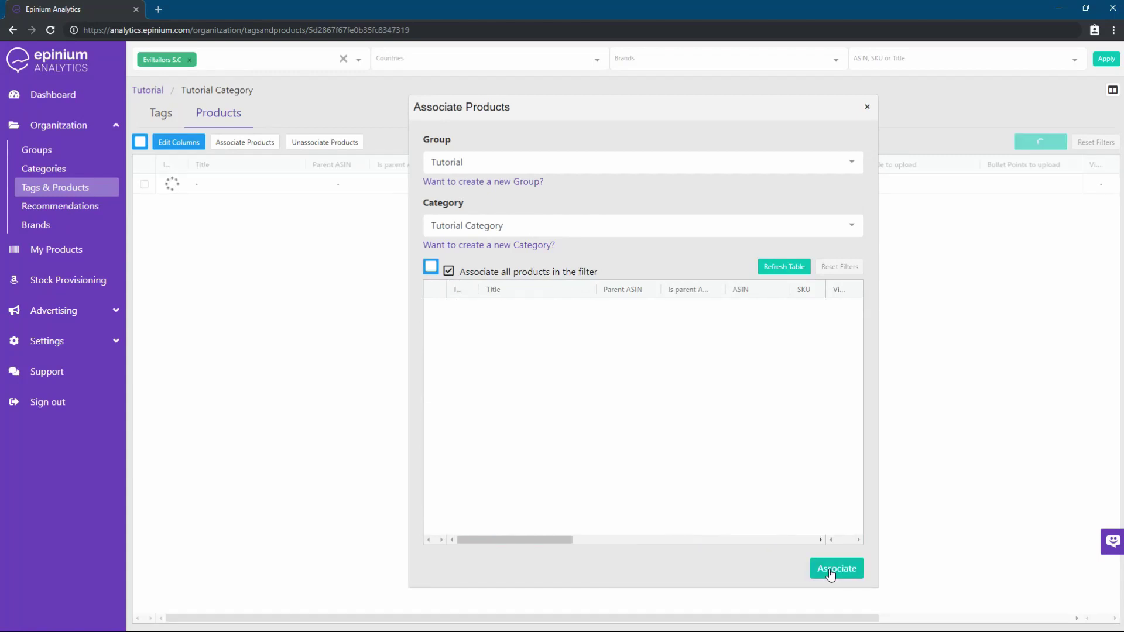
pyautogui.click(867, 106)
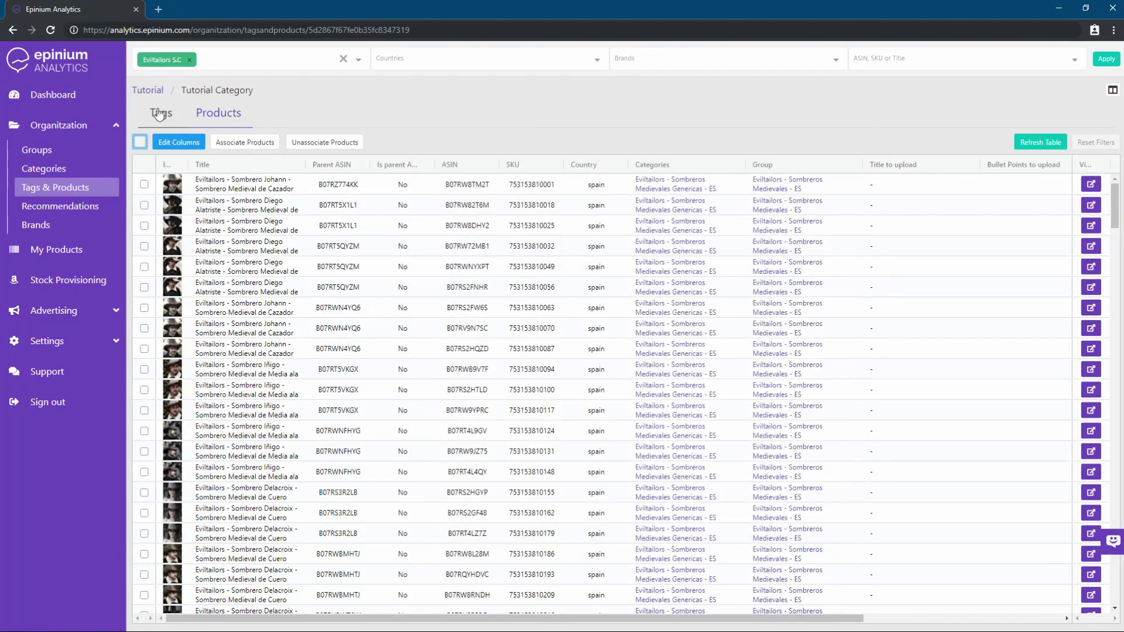
pyautogui.click(160, 113)
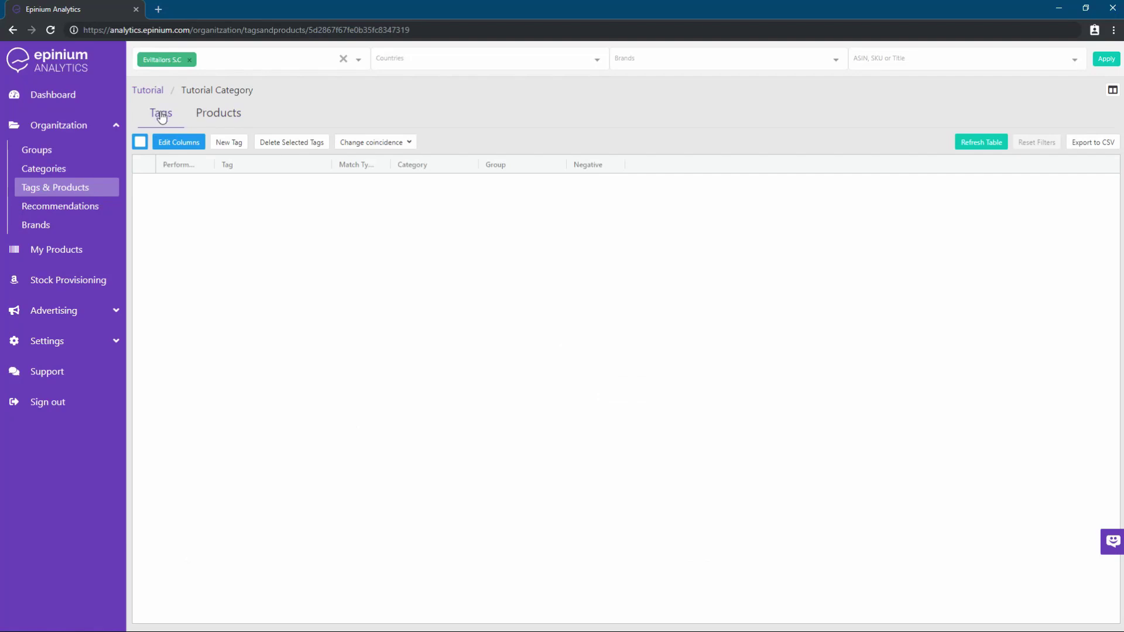
# Add pirate hat, witch hat and medieval hat as Phrase-match tags
pyautogui.click(229, 143)
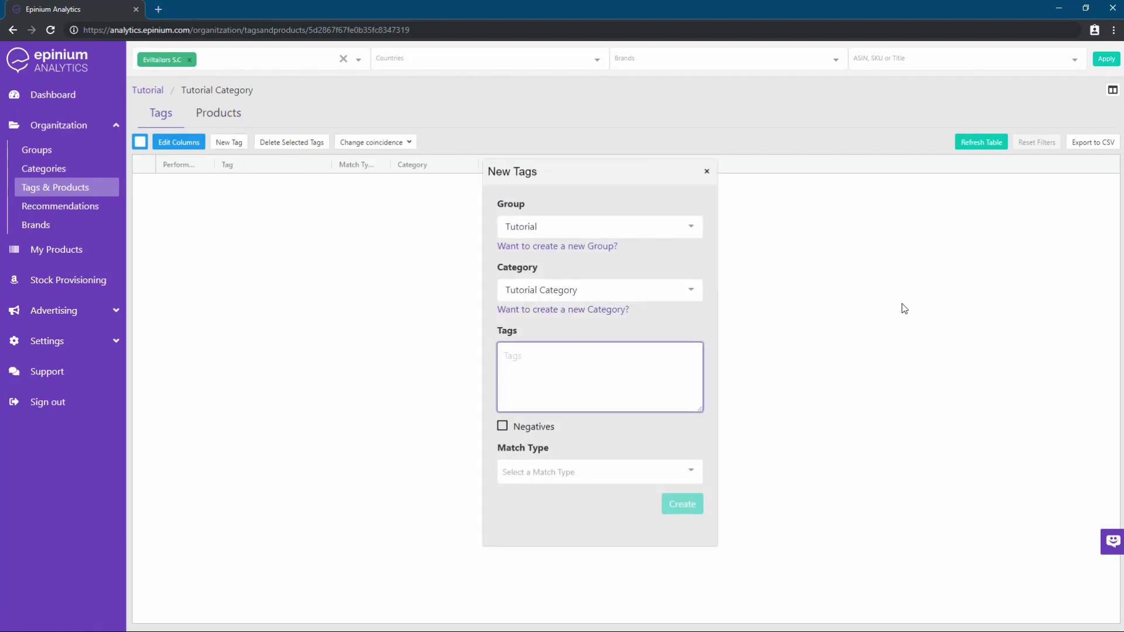
pyautogui.write('medieval hat')
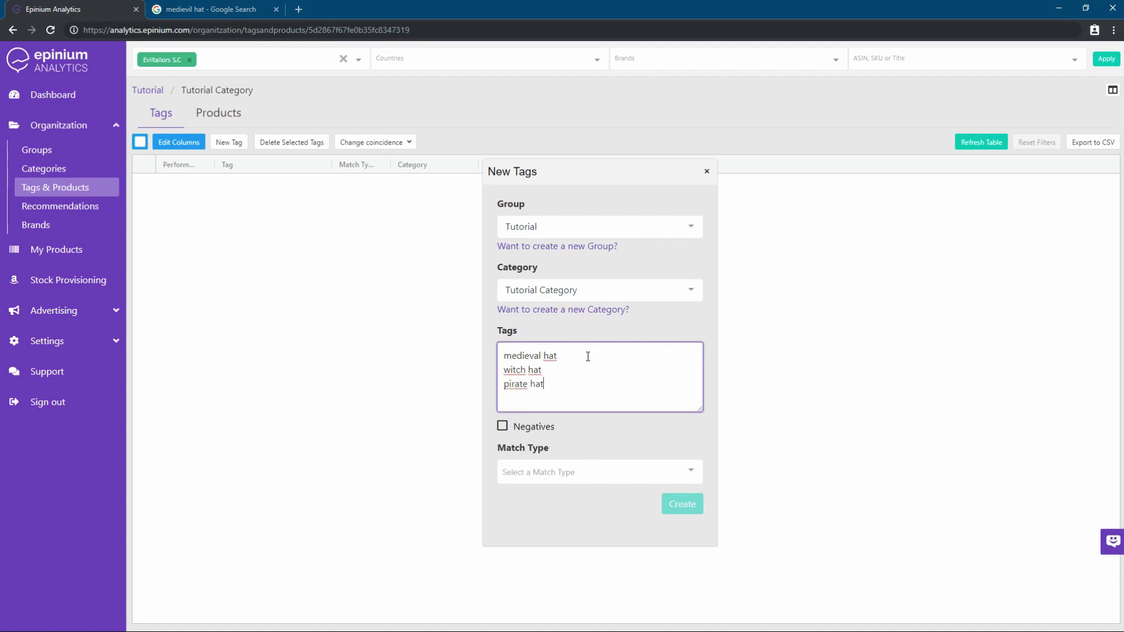
pyautogui.click(602, 470)
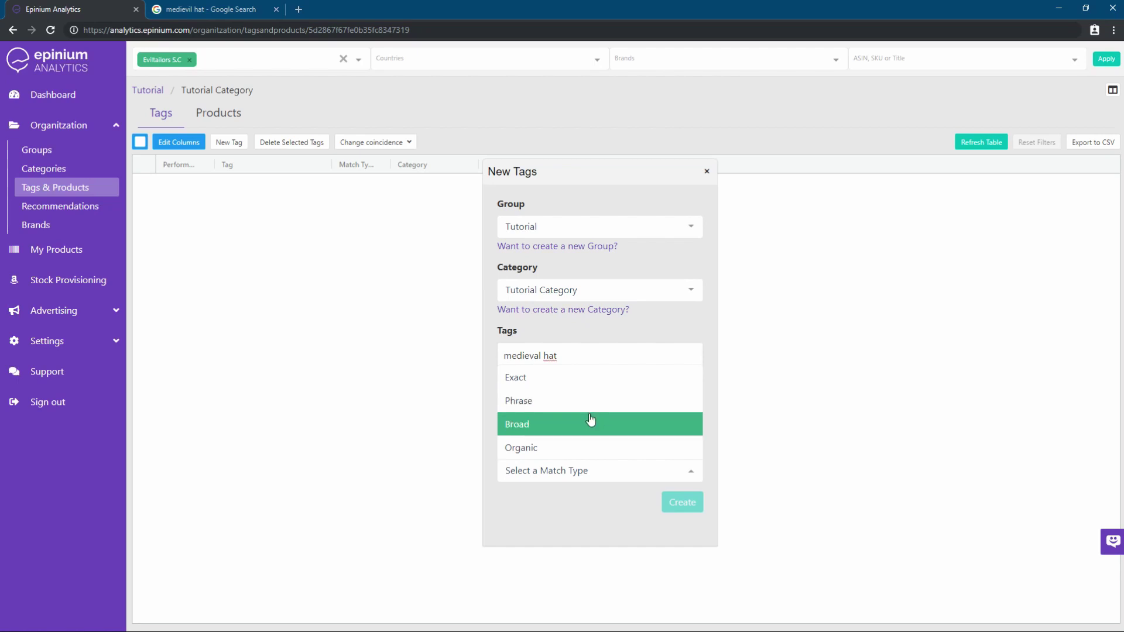
pyautogui.click(593, 402)
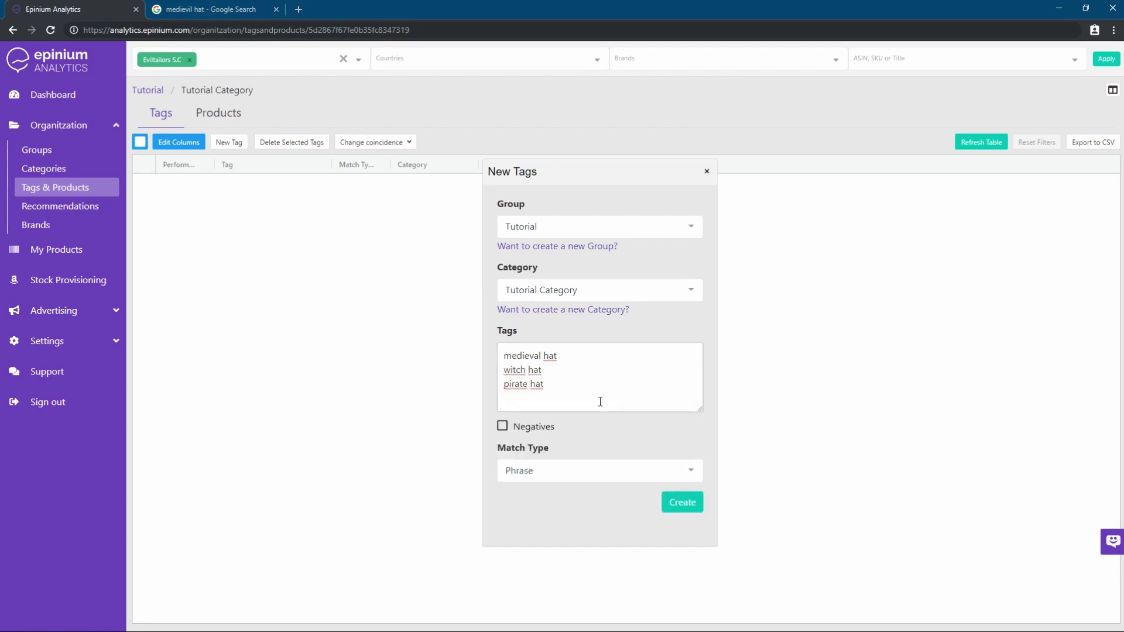
pyautogui.click(696, 507)
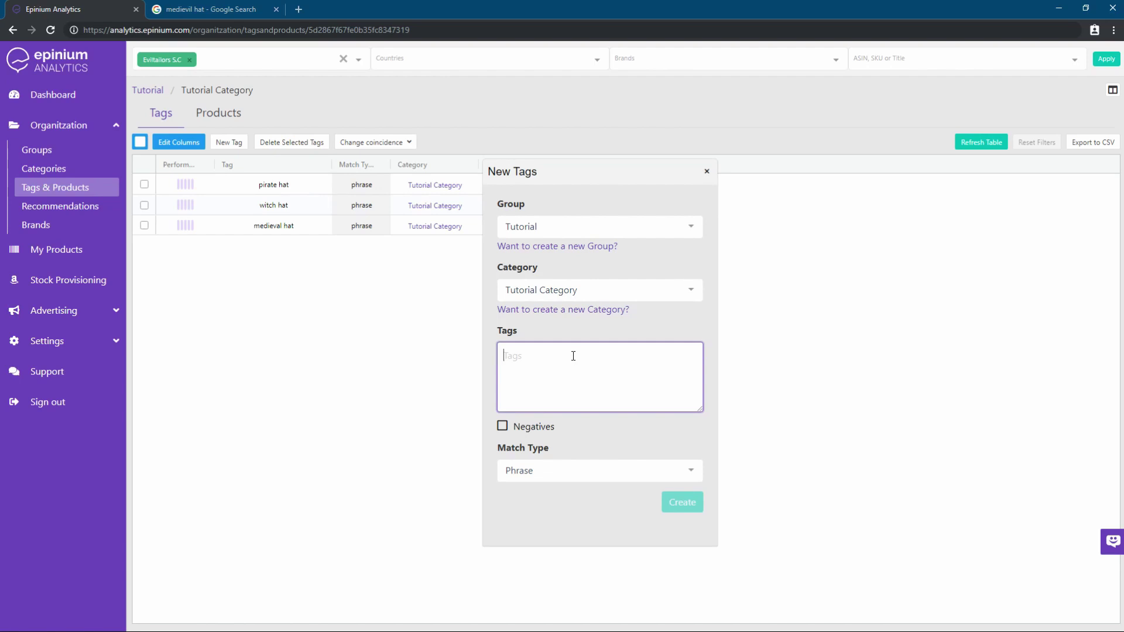
# Add the tag hat with Organic match type and close the new tags form
pyautogui.write('hat')
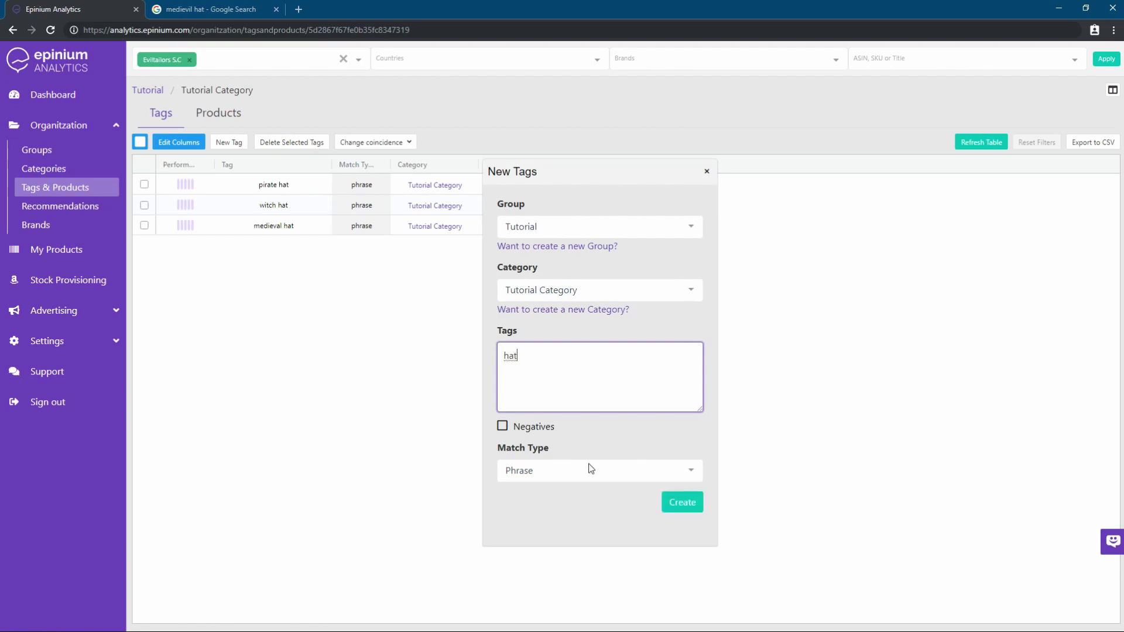
pyautogui.click(591, 470)
pyautogui.click(580, 456)
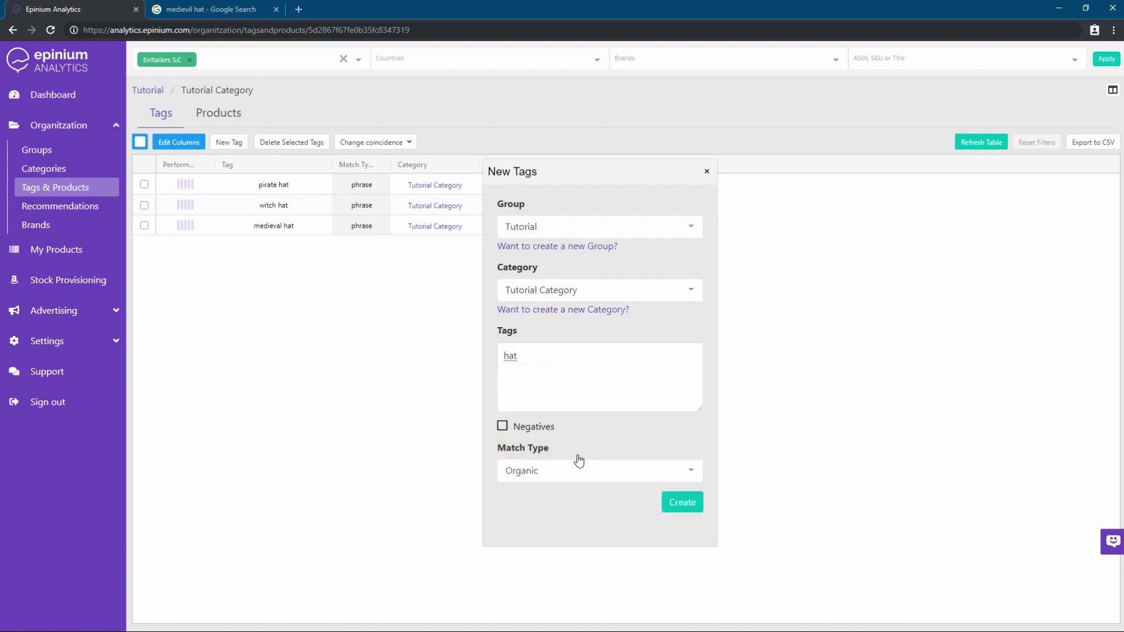
pyautogui.click(695, 509)
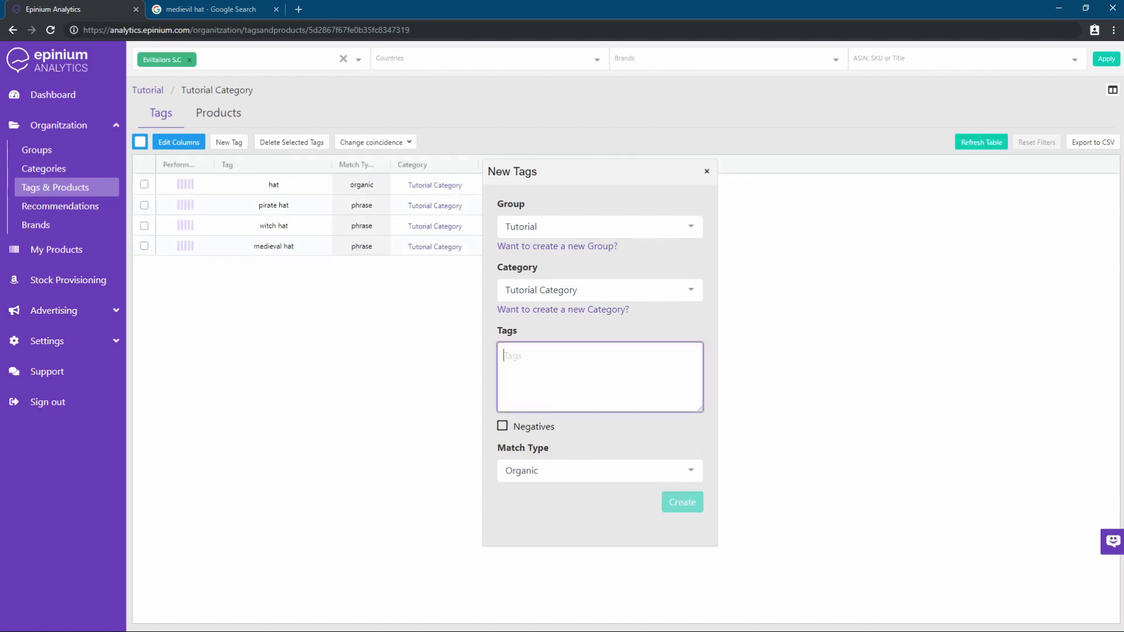
pyautogui.click(706, 171)
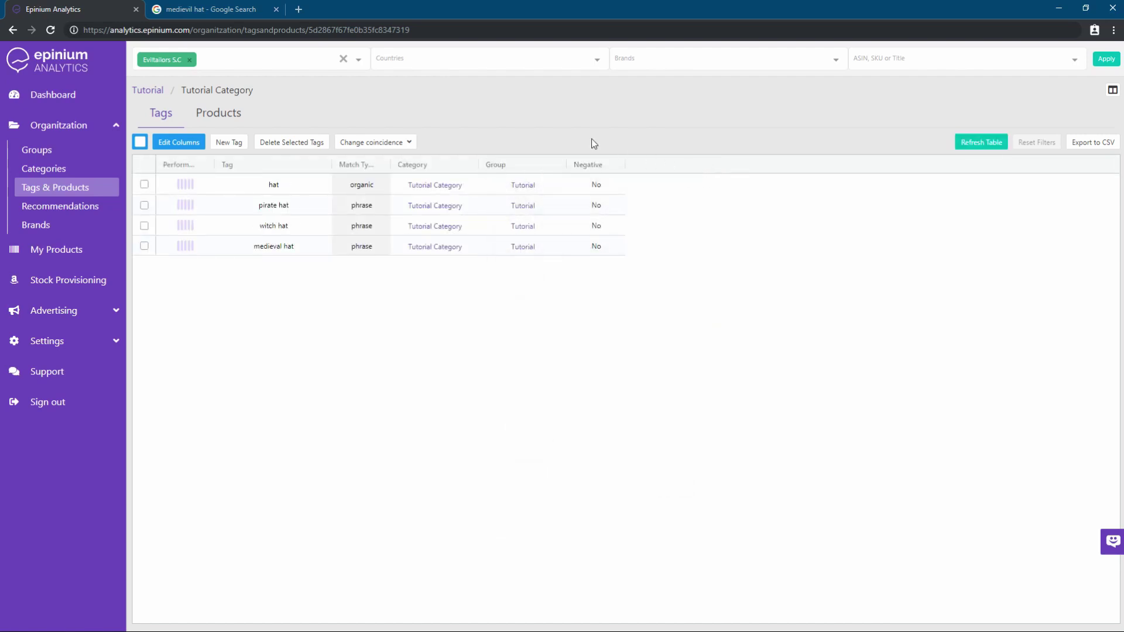
# In My Products, filter the Parent ASIN column to B07RZ774KK
pyautogui.click(1115, 90)
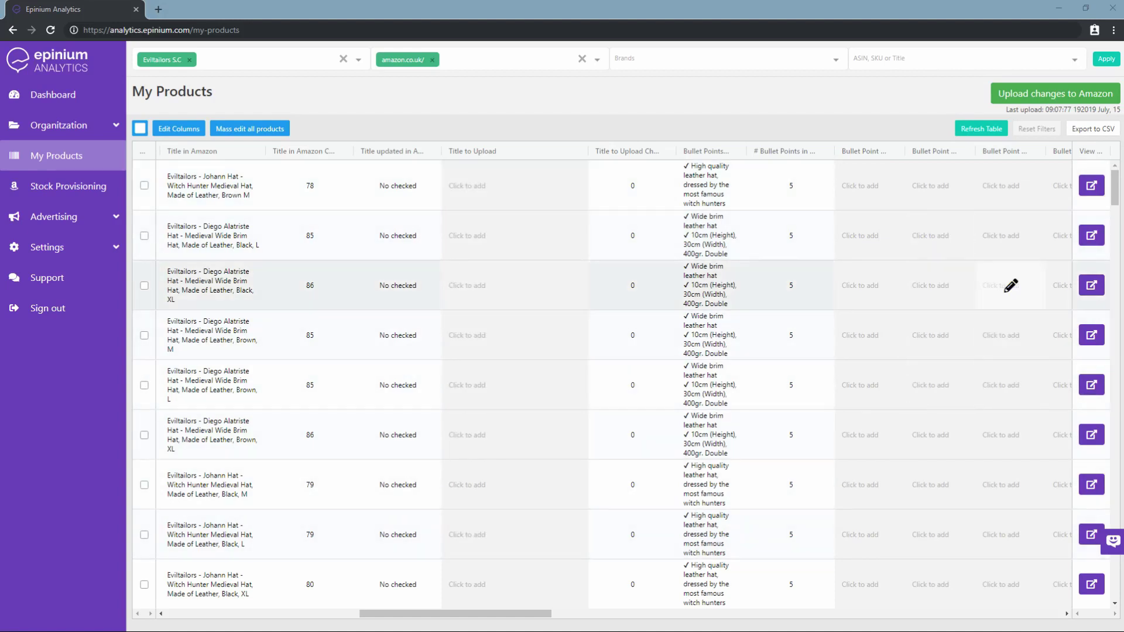
pyautogui.moveTo(509, 621); pyautogui.dragTo(208, 630)
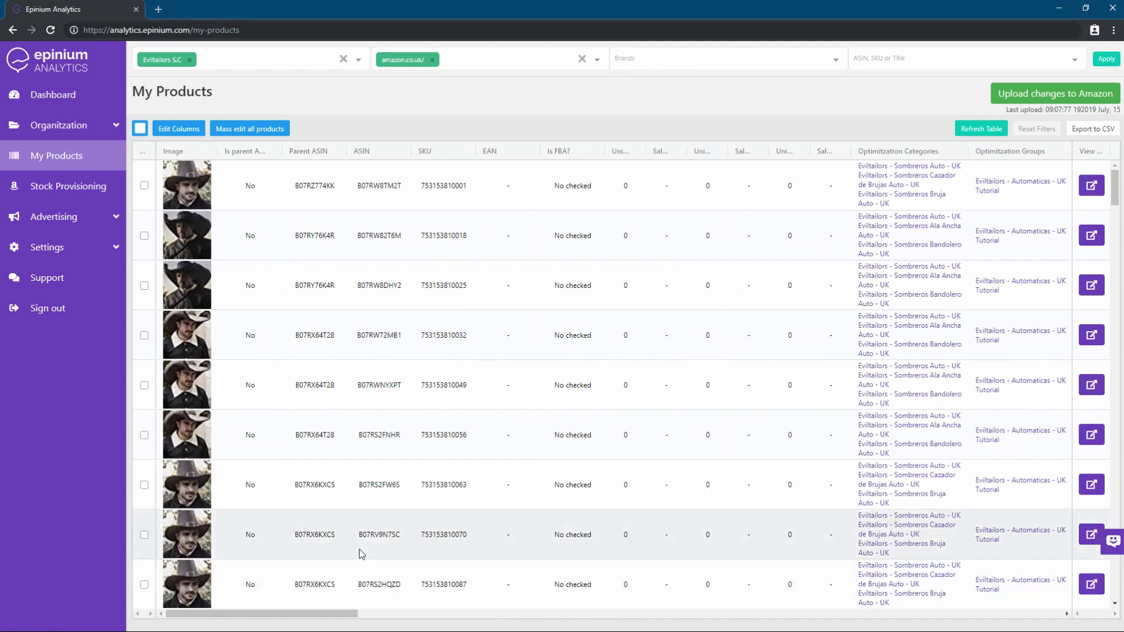
pyautogui.click(337, 187)
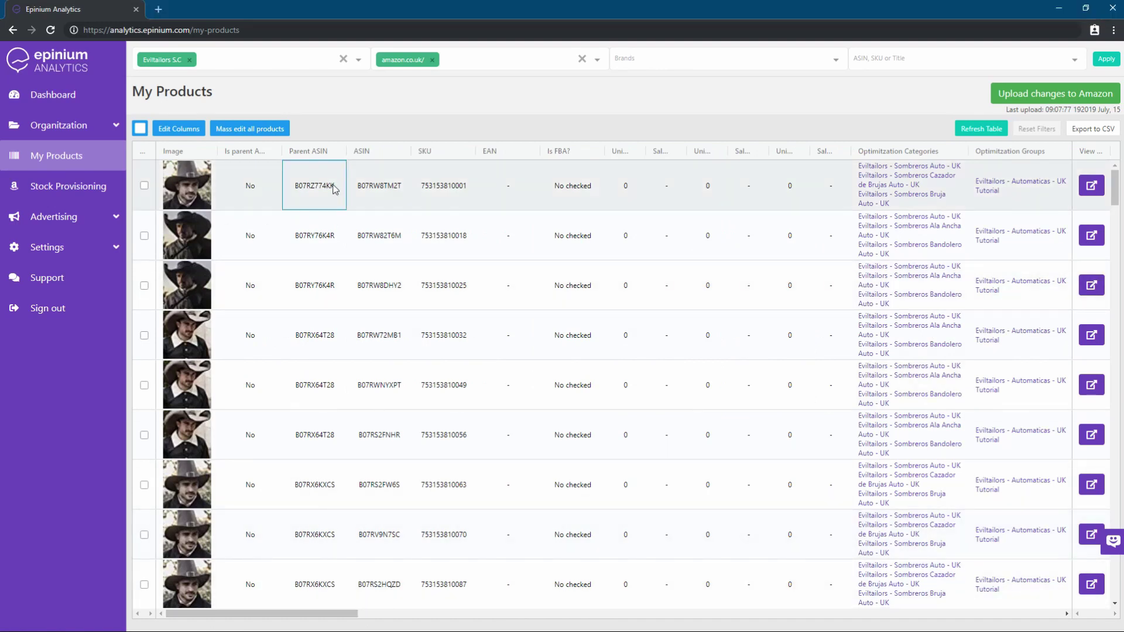
pyautogui.doubleClick(335, 186)
pyautogui.hotkey('ctrl', 'c')
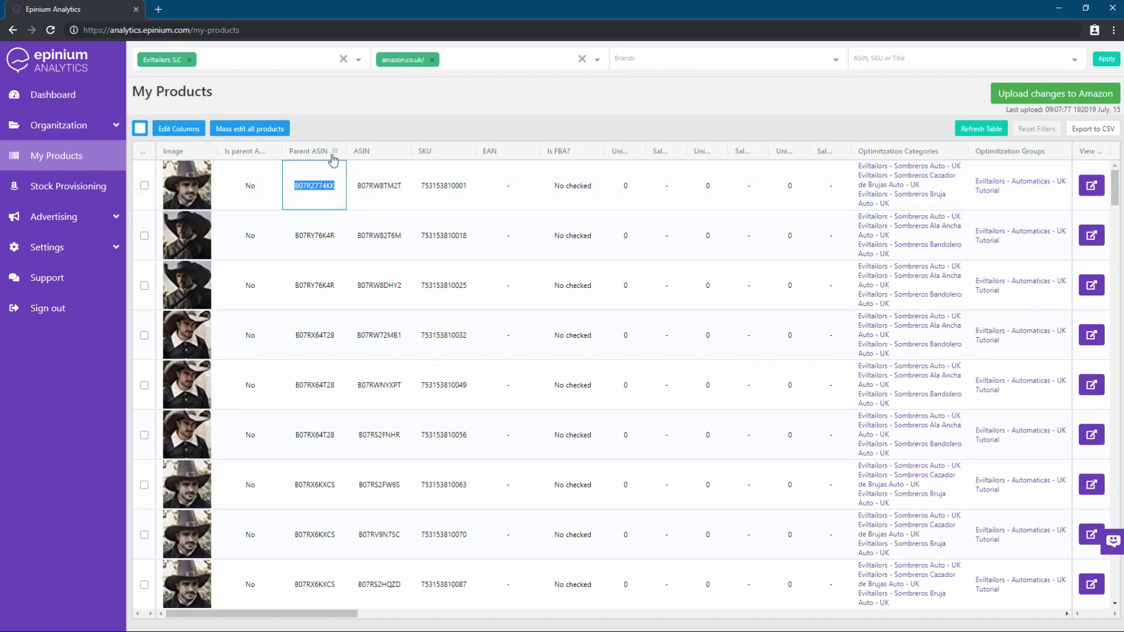
pyautogui.click(334, 151)
pyautogui.hotkey('ctrl', 'v')
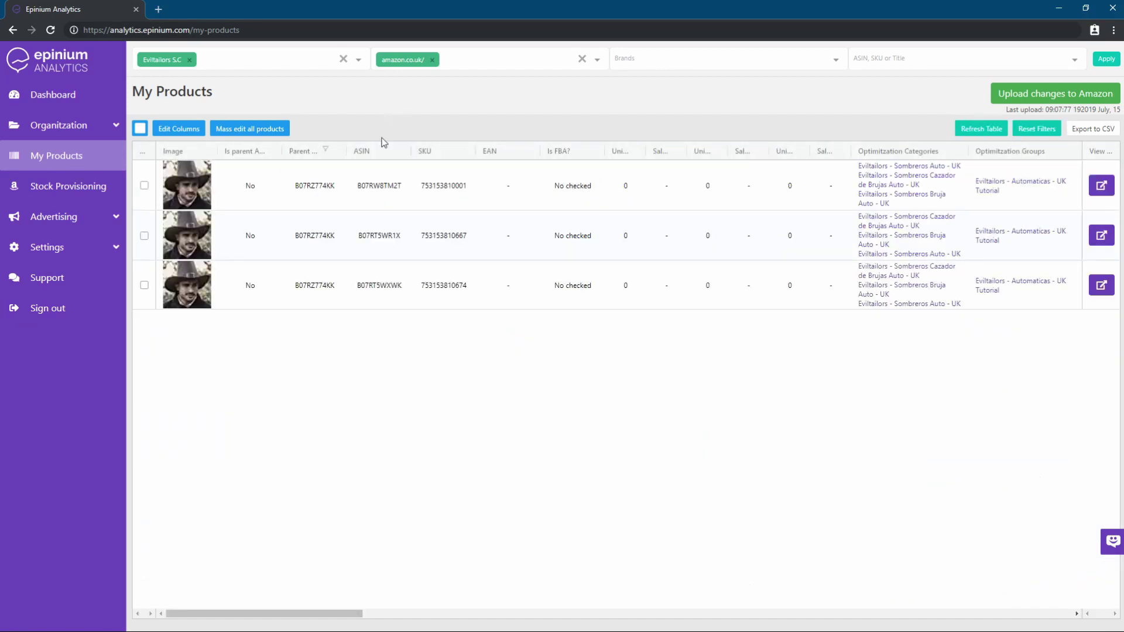
# Sort the filtered products by ASIN, then by SKU descending
pyautogui.click(359, 154)
pyautogui.keyDown('shift'); pyautogui.click(432, 154); pyautogui.keyUp('shift')
pyautogui.keyDown('shift'); pyautogui.click(445, 154); pyautogui.keyUp('shift')
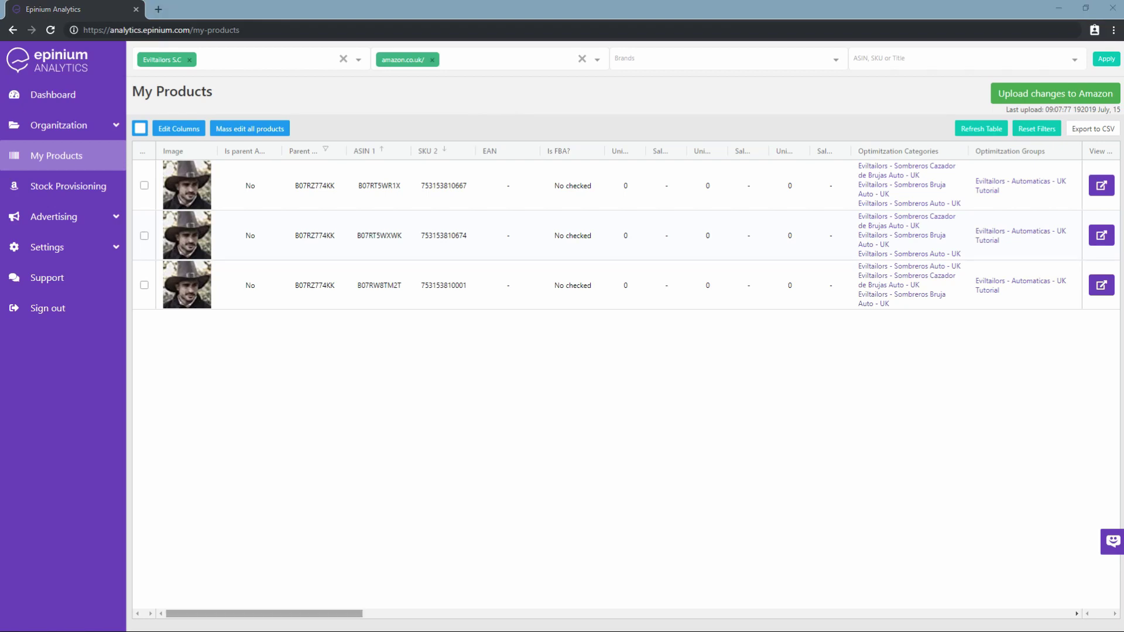
pyautogui.moveTo(292, 614); pyautogui.dragTo(516, 578)
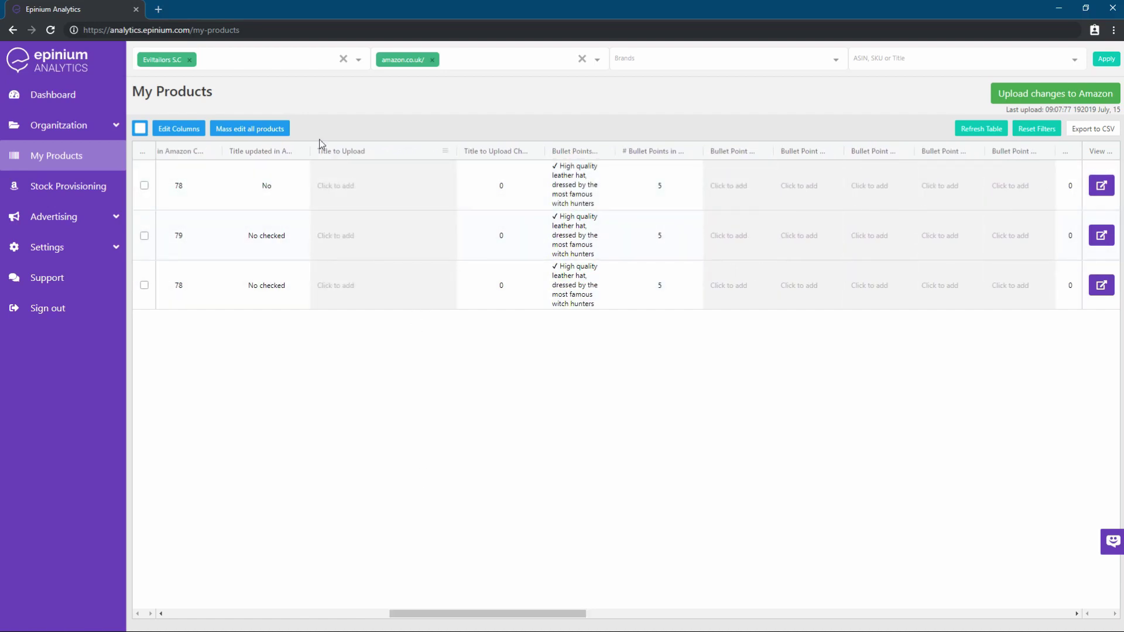
# Fill row 1's Title to Upload with its current title and append ', pirate hat'
pyautogui.click(393, 188)
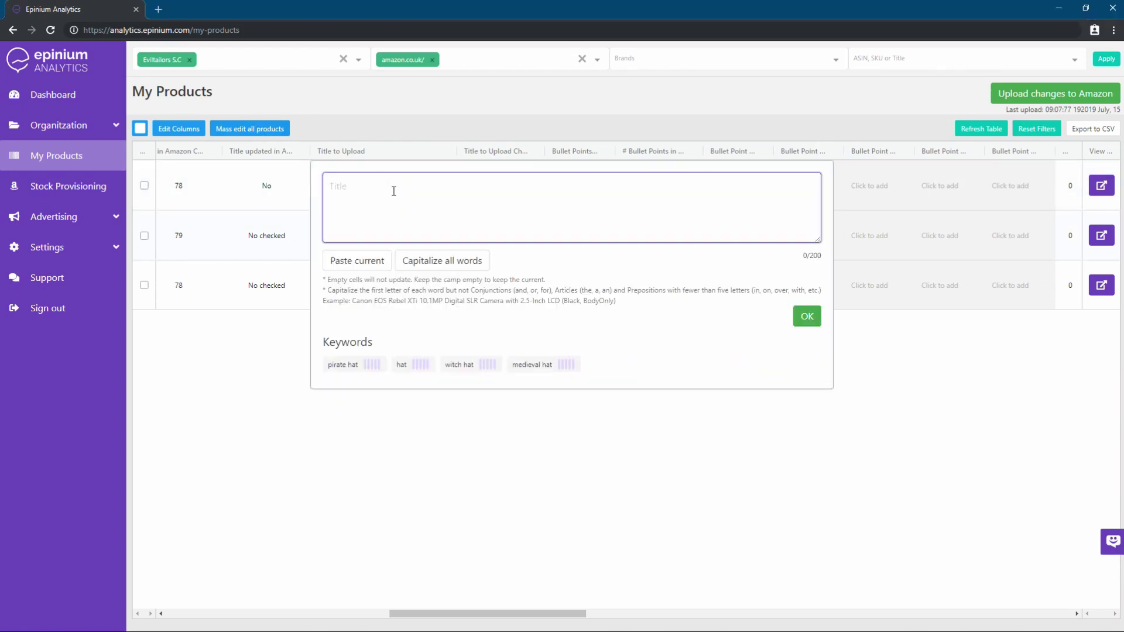
pyautogui.click(345, 260)
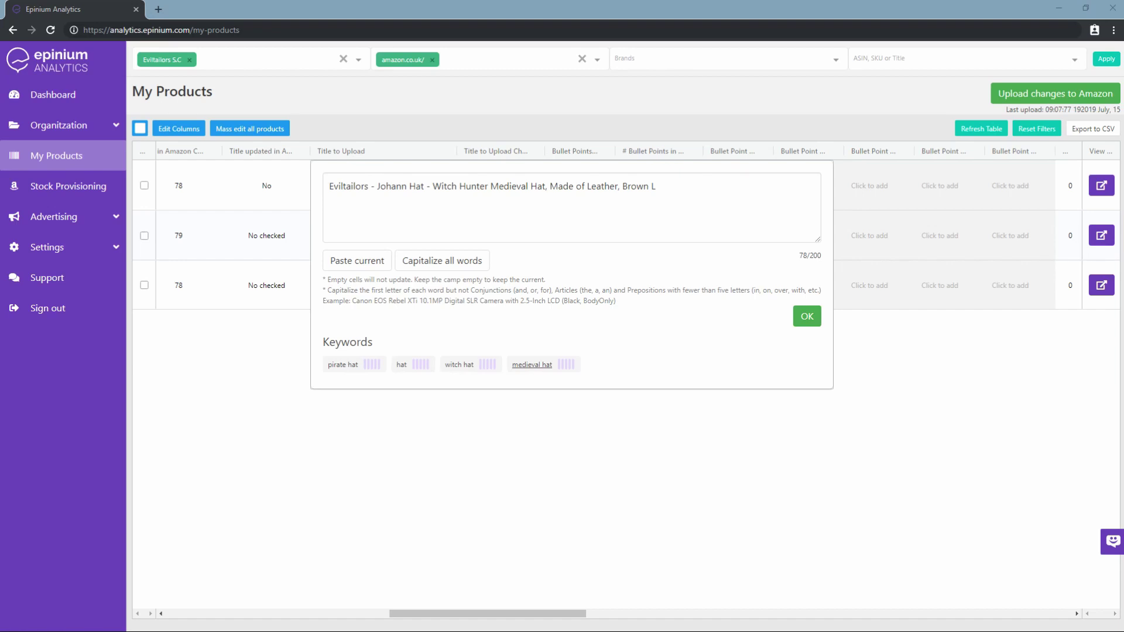
pyautogui.click(670, 194)
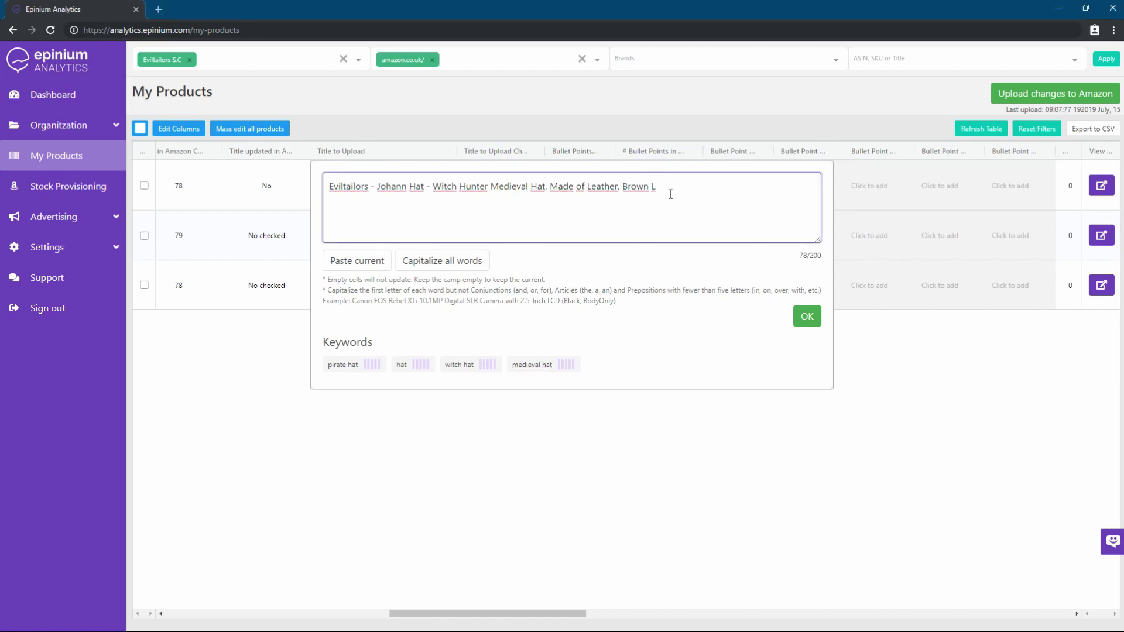
pyautogui.click(339, 365)
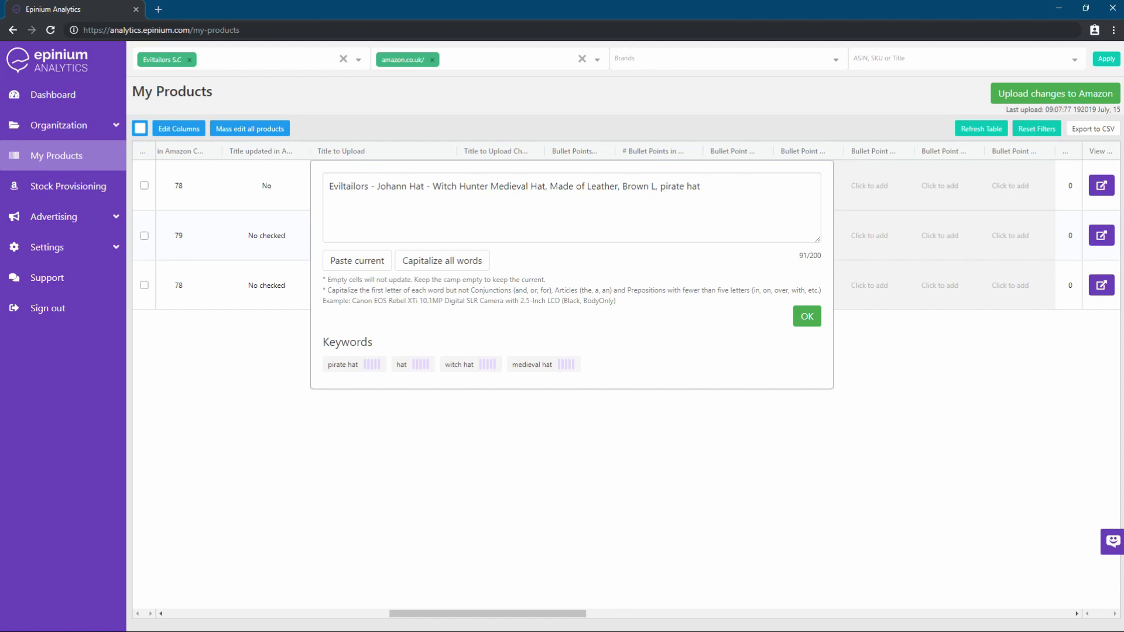
# Save the pirate-hat upload title, then check the Bullet Point and Description editors without changes
pyautogui.click(532, 132)
pyautogui.click(735, 183)
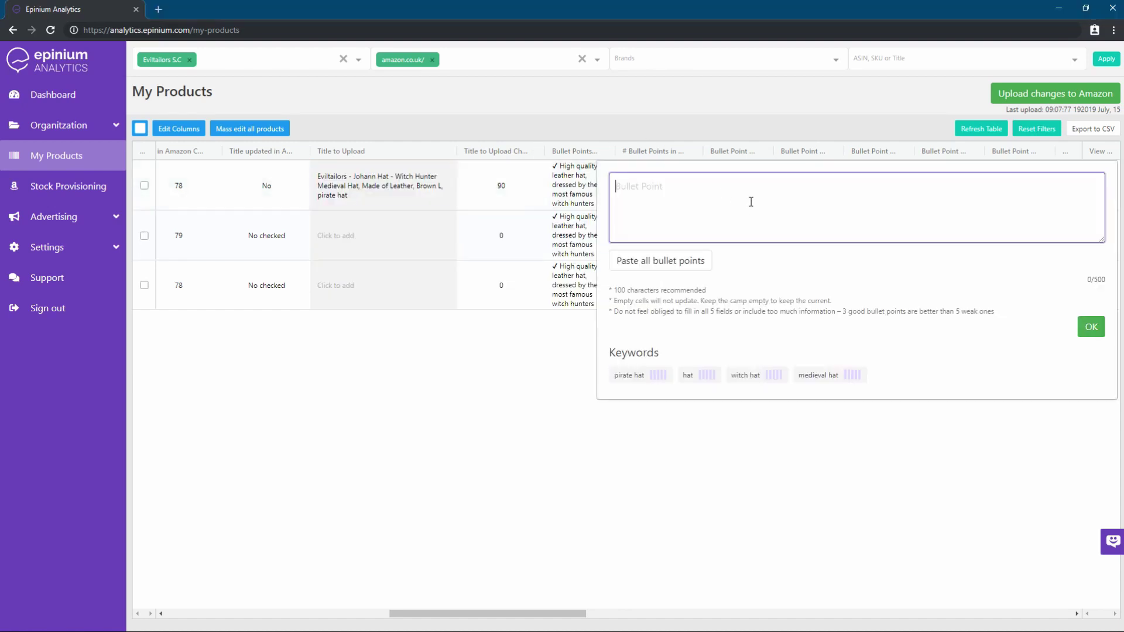
pyautogui.click(739, 421)
pyautogui.moveTo(559, 613); pyautogui.dragTo(761, 585)
pyautogui.click(919, 191)
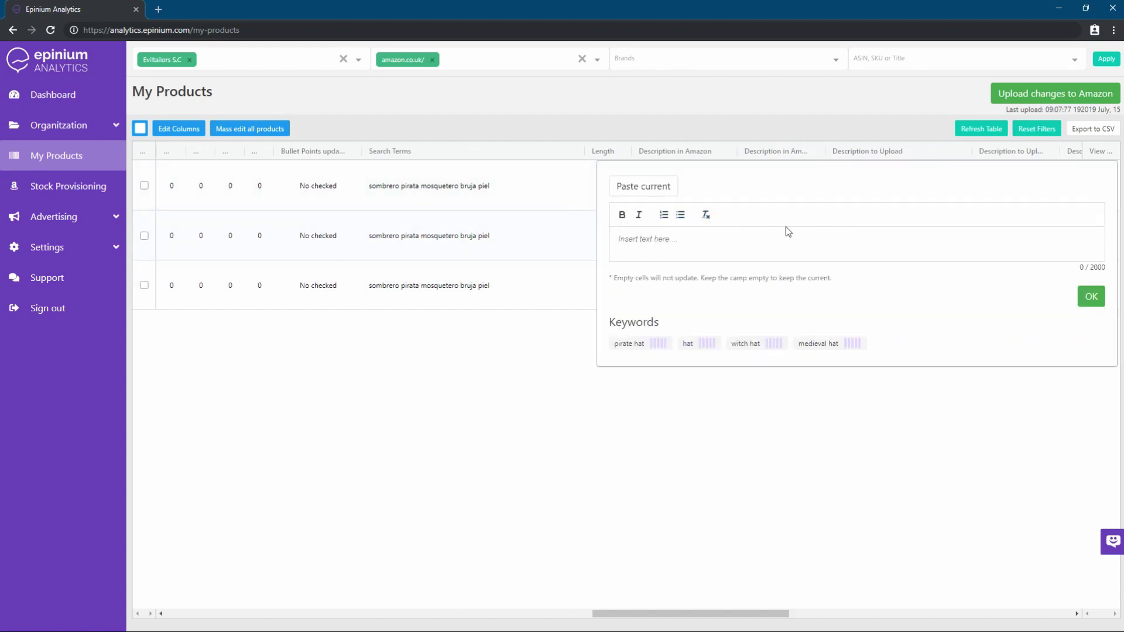
pyautogui.click(814, 122)
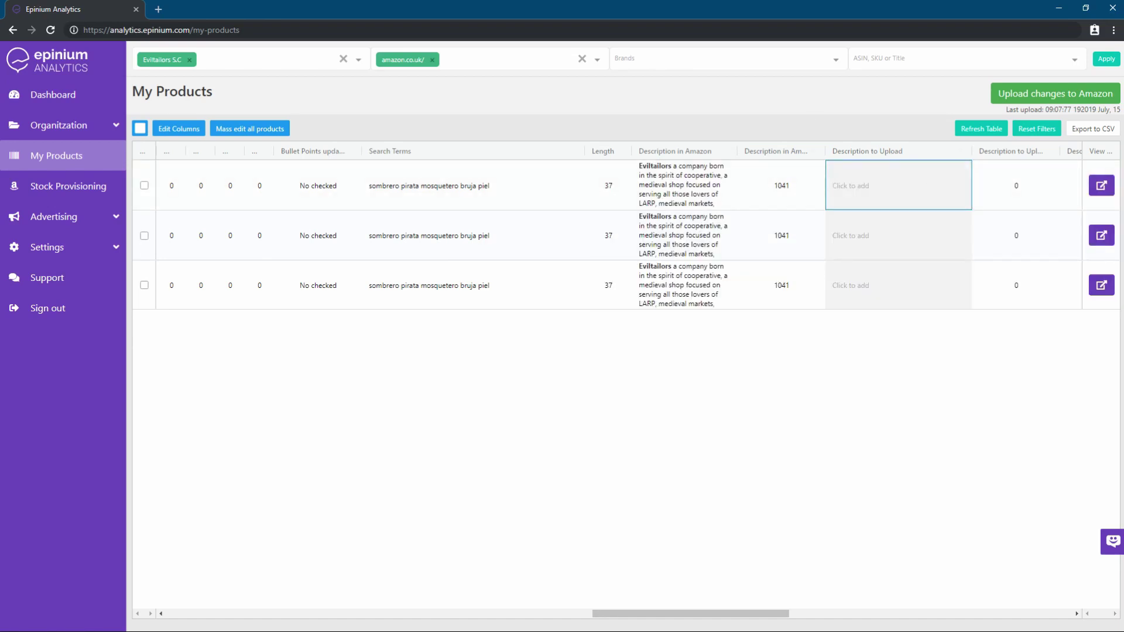
pyautogui.hscroll(5, 634, 515)
pyautogui.moveTo(710, 610); pyautogui.dragTo(414, 582)
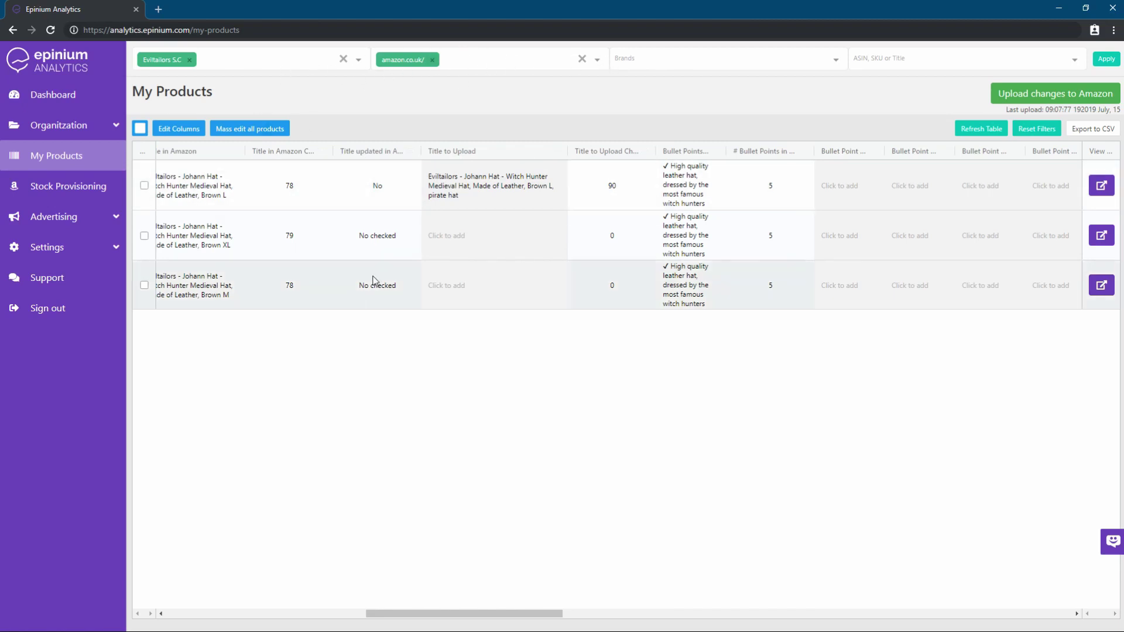
# Select the Brown L and Brown XL hat rows for mass editing
pyautogui.moveTo(424, 233)
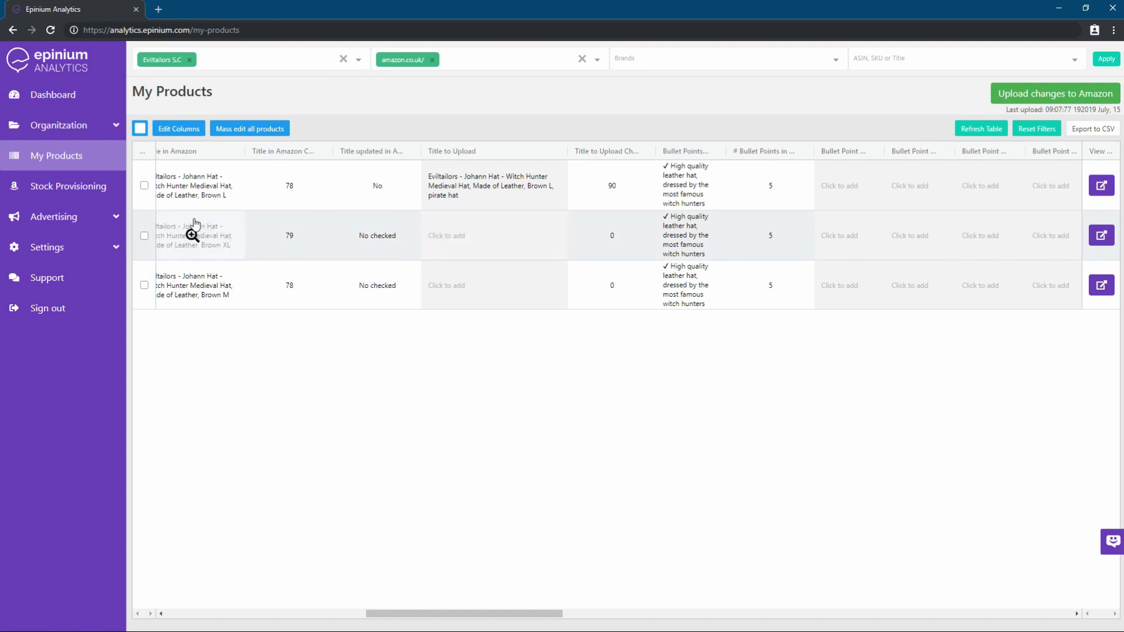
pyautogui.click(153, 190)
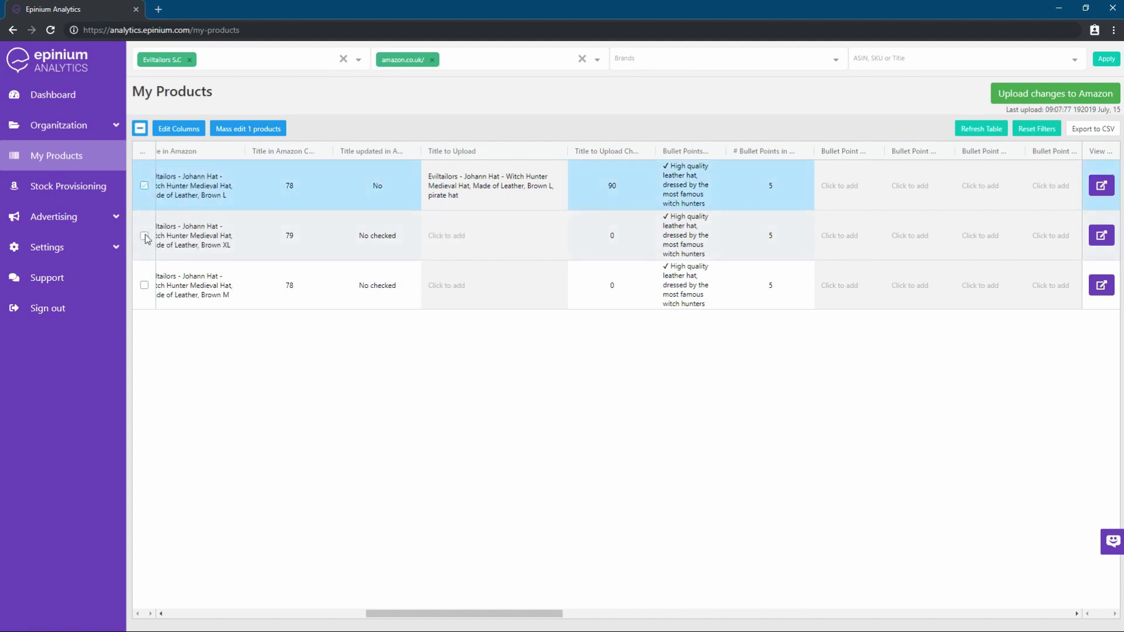
pyautogui.click(156, 239)
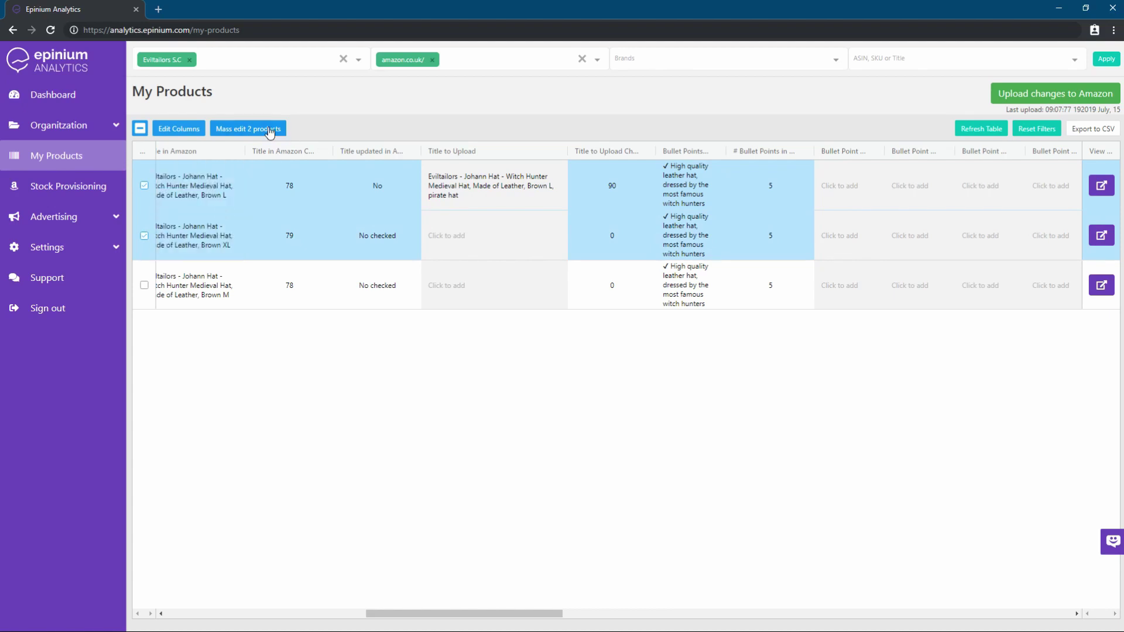
# Bulk-set both selected hats' upload title to 'Eviltailors Witch Hat' and confirm
pyautogui.click(248, 132)
pyautogui.moveTo(321, 203); pyautogui.dragTo(724, 116)
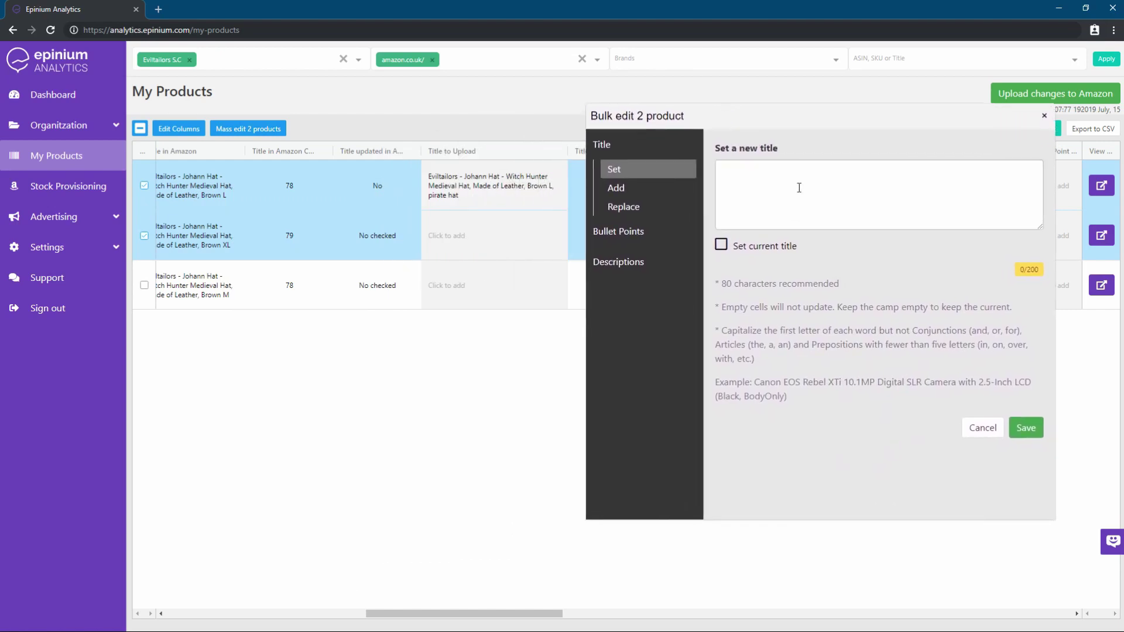
pyautogui.click(763, 178)
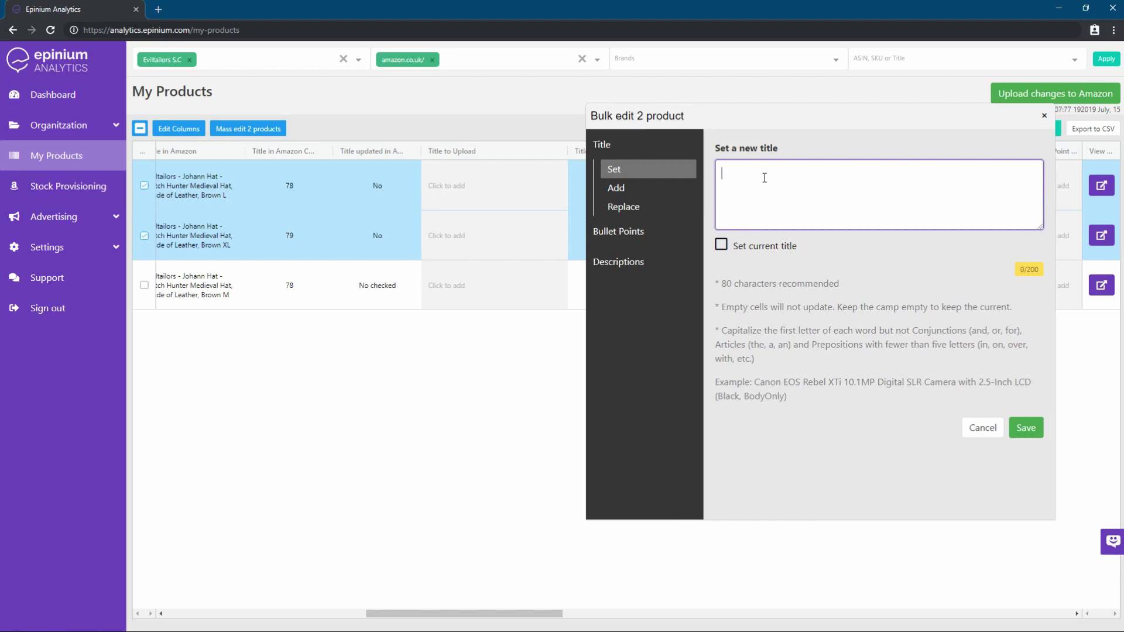
pyautogui.write('Eviltailors Witch Hat')
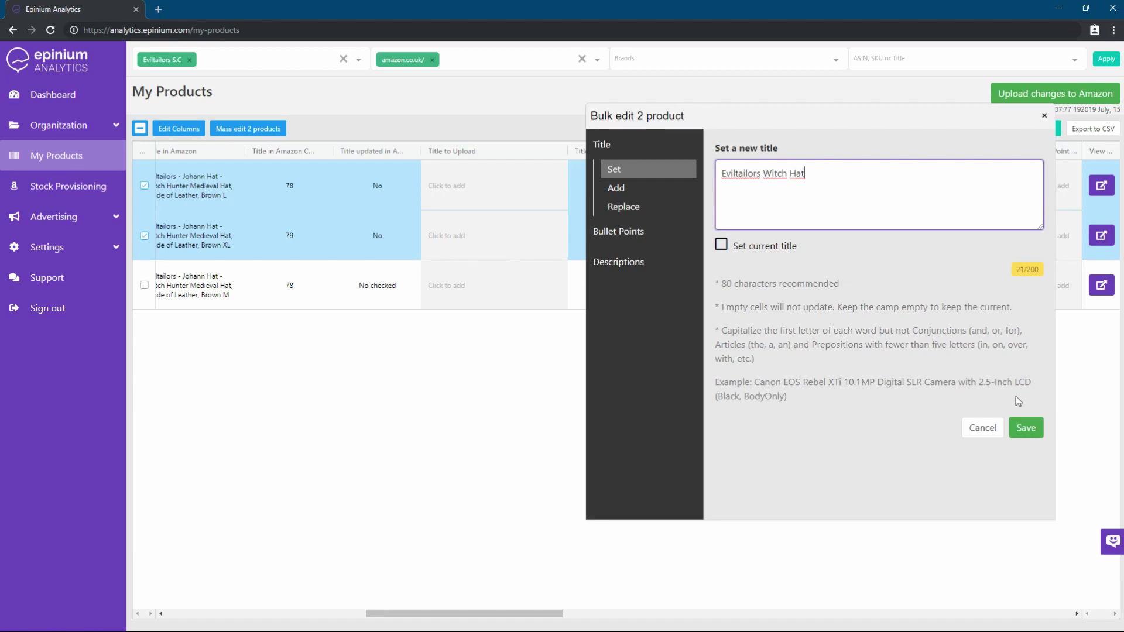
pyautogui.click(1025, 427)
pyautogui.click(724, 401)
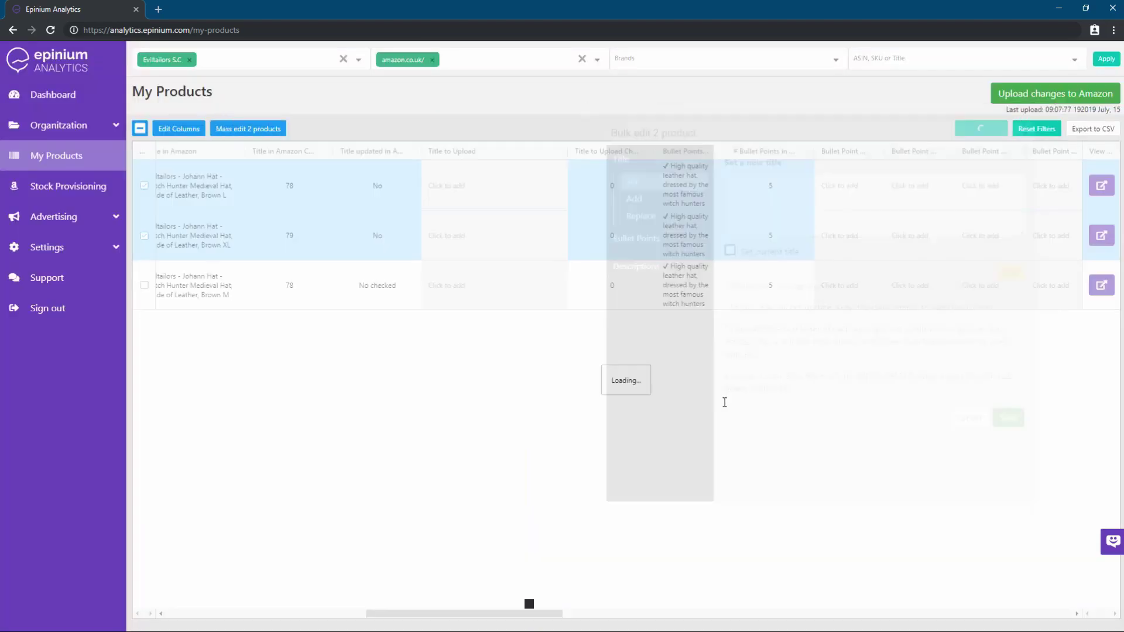
# Bulk-append 'Made of leather' after both selected hats' titles and confirm
pyautogui.click(233, 130)
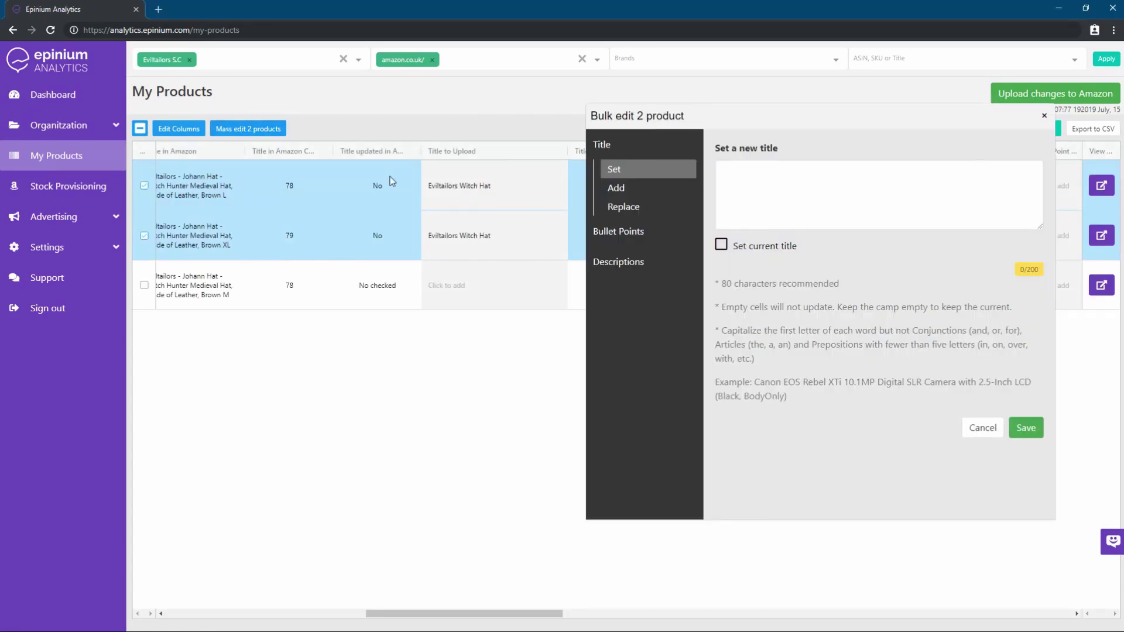
pyautogui.click(620, 192)
pyautogui.click(727, 186)
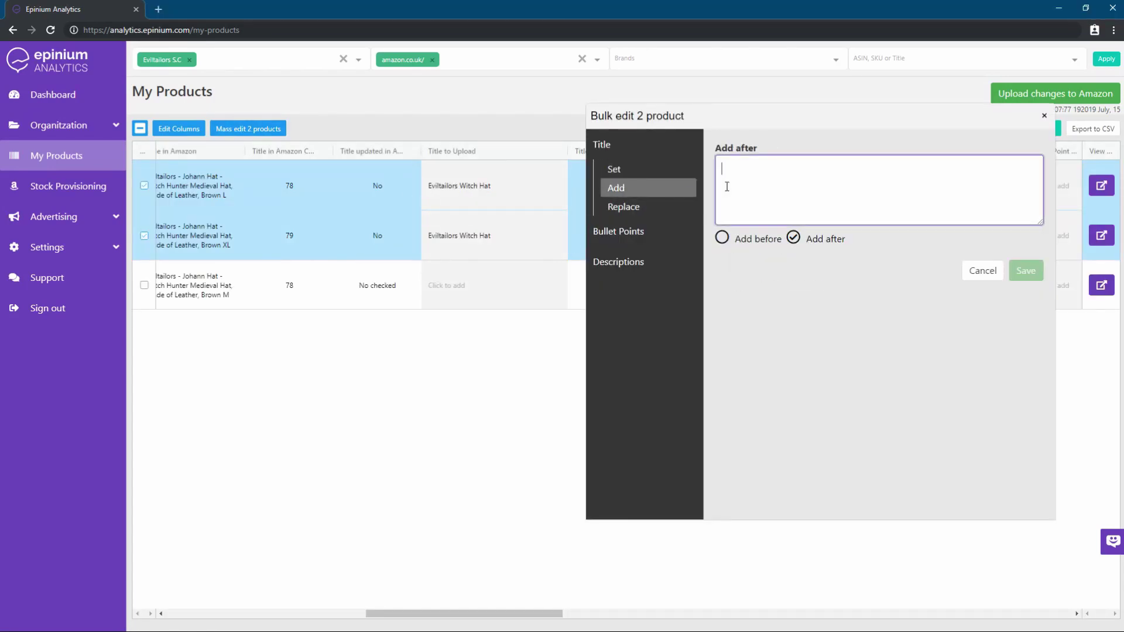
pyautogui.write('Made ')
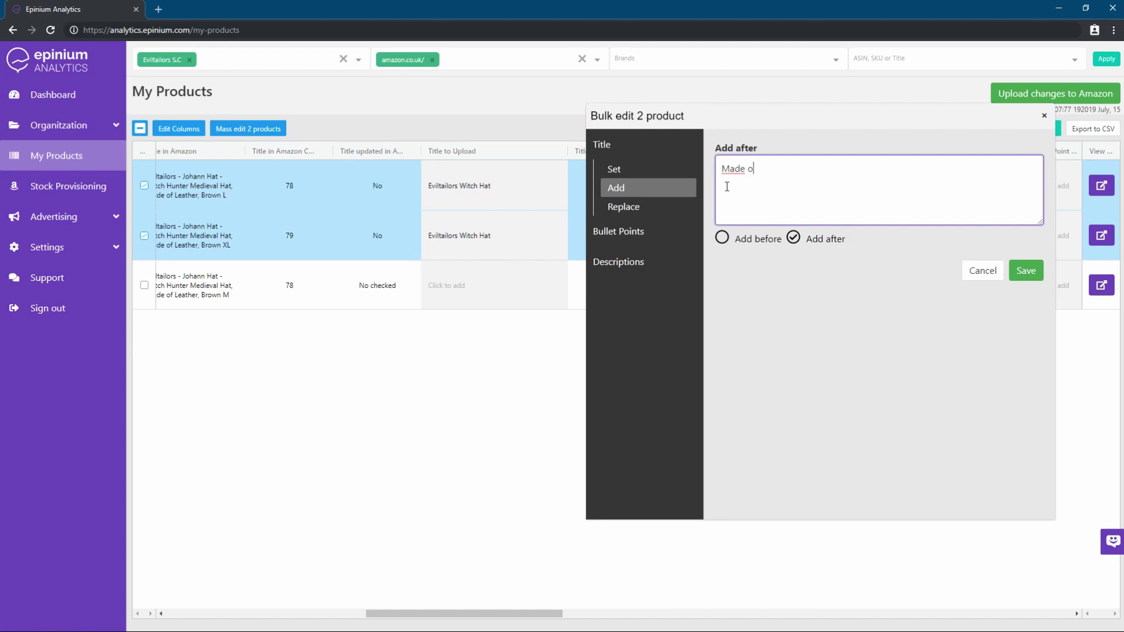
pyautogui.write('of leather')
pyautogui.click(1019, 275)
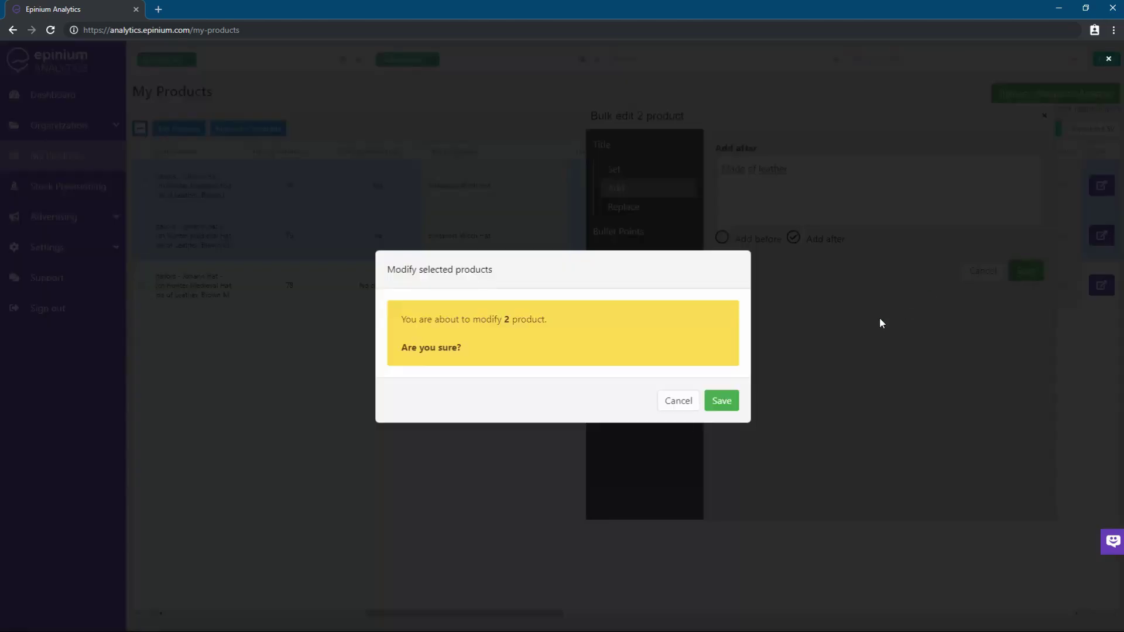
pyautogui.click(715, 406)
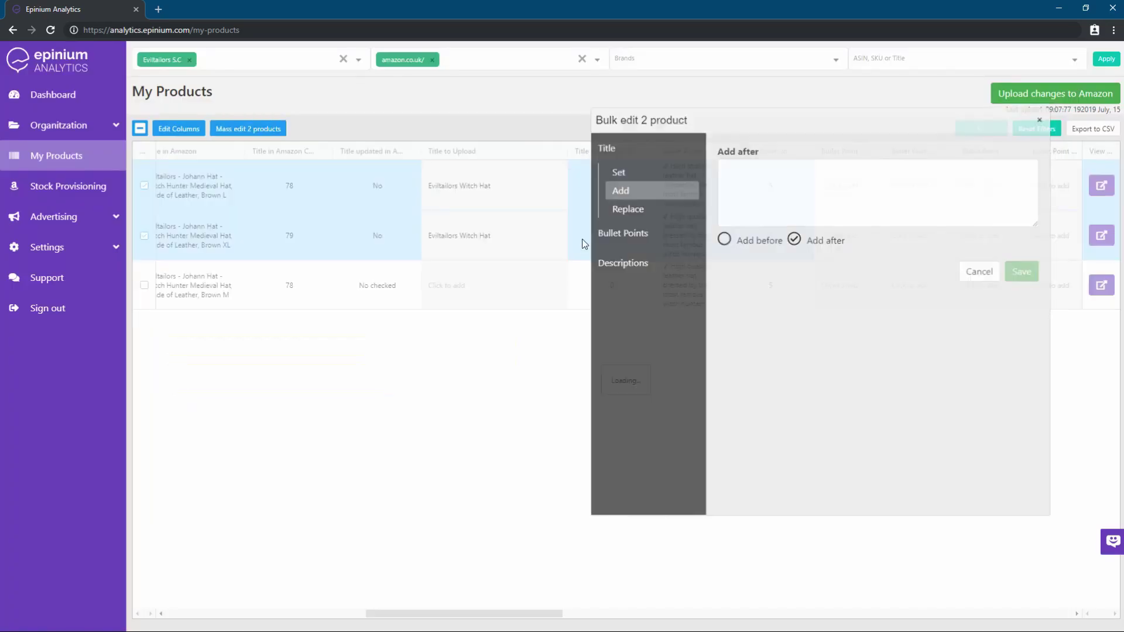
# Bulk-replace 'Witch' with 'Witch Hunter' in both selected hats' titles and confirm
pyautogui.click(223, 132)
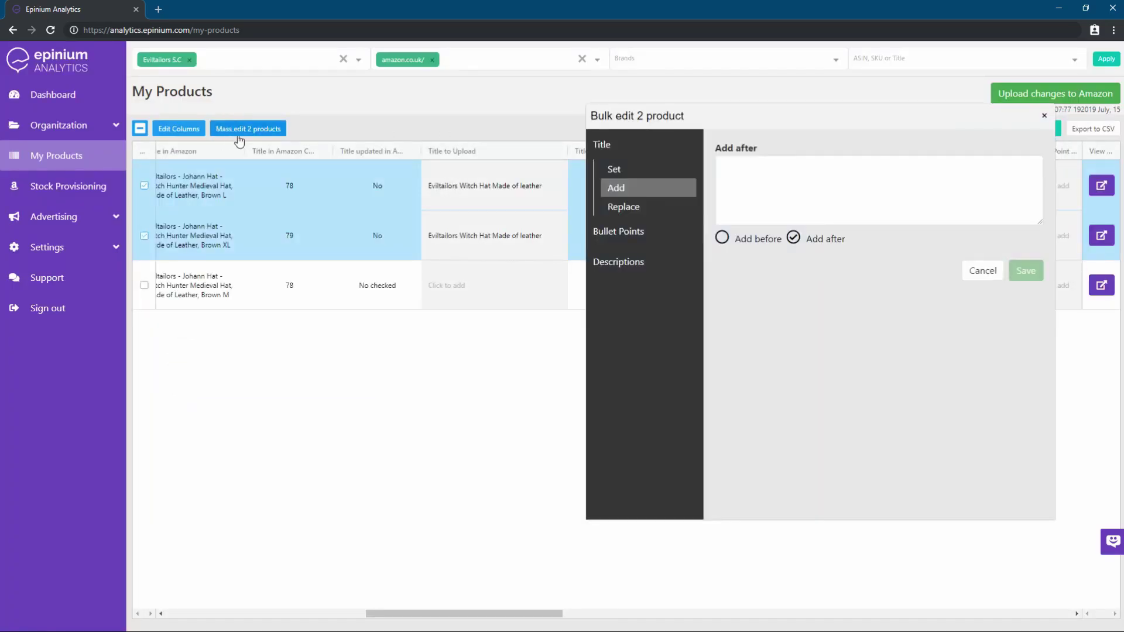
pyautogui.click(641, 208)
pyautogui.click(777, 166)
pyautogui.write('Witch')
pyautogui.press('Tab')
pyautogui.write('Witch Hunter')
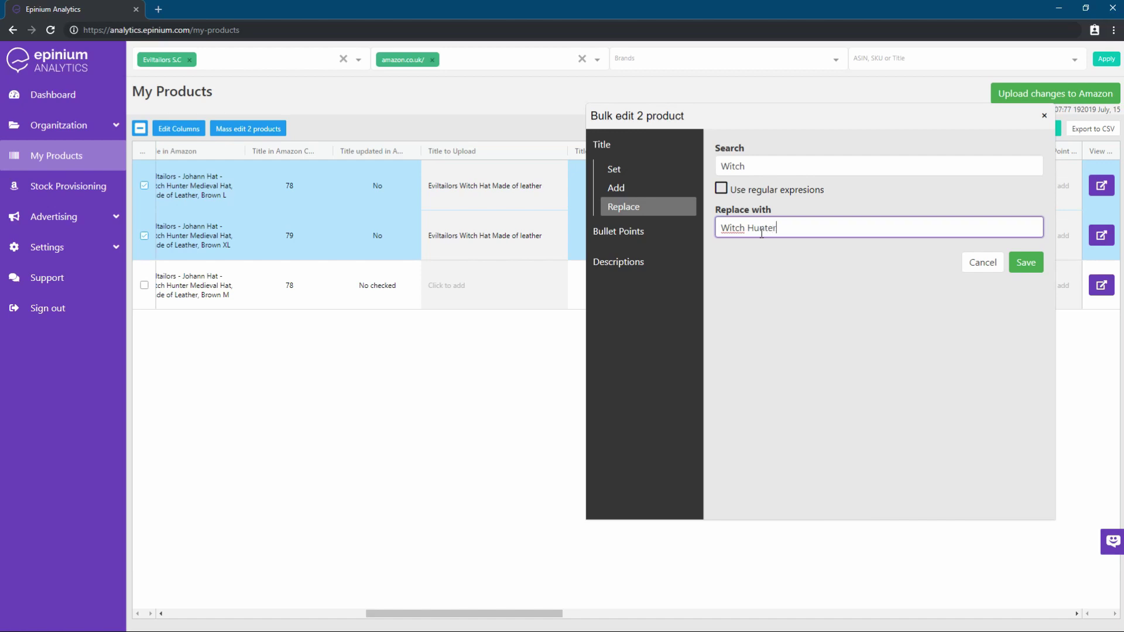
pyautogui.click(1022, 264)
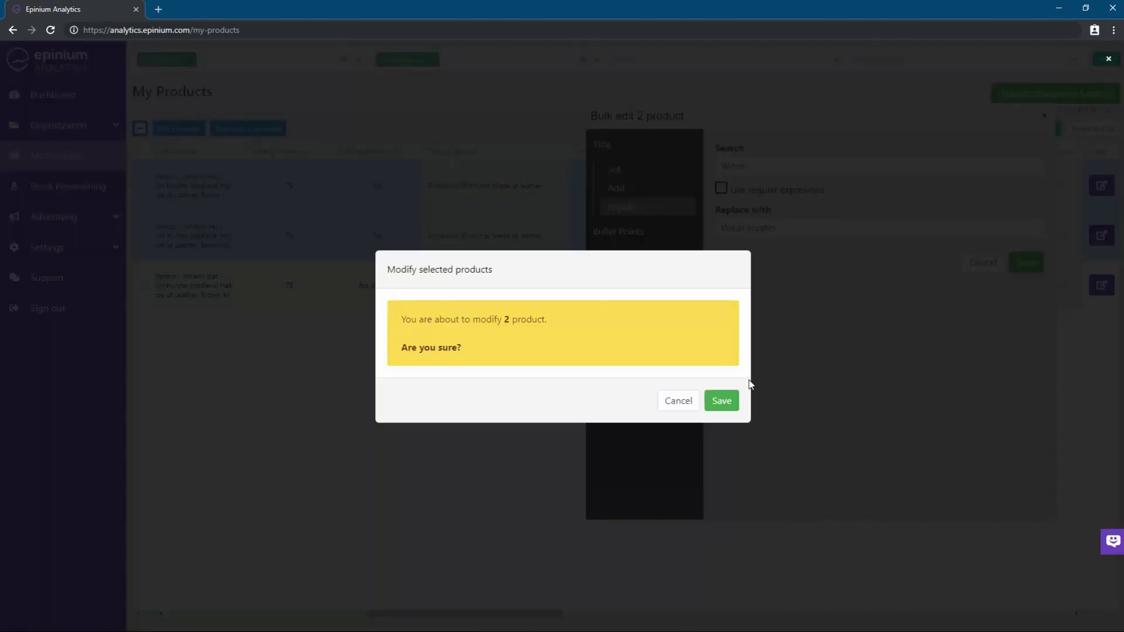
pyautogui.click(722, 400)
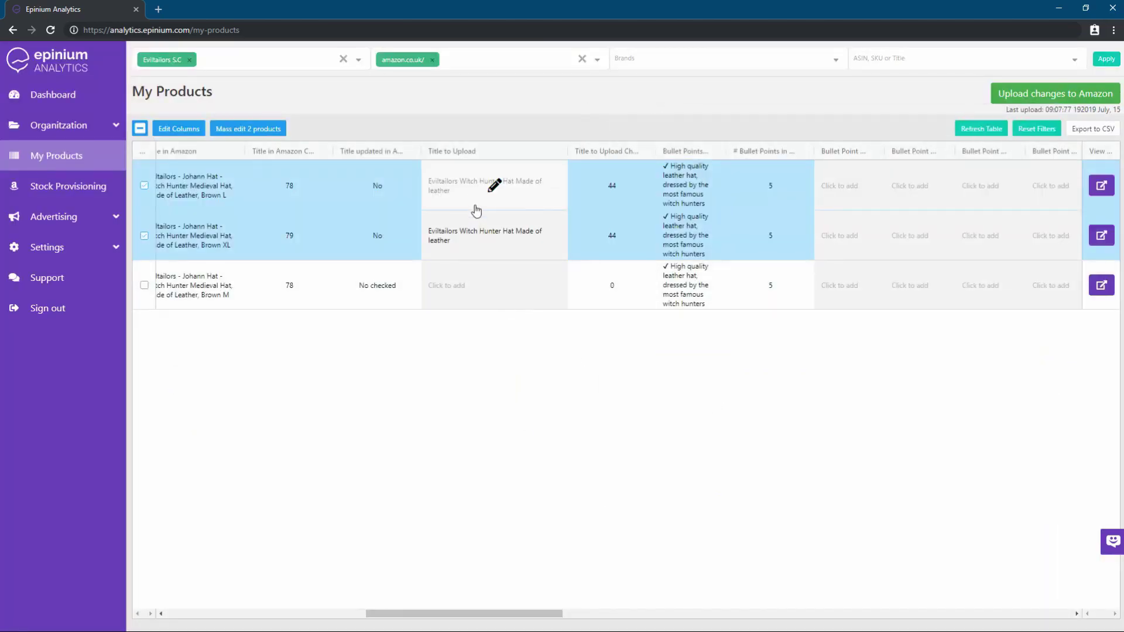
# Browse the Set and Replace options for bullet points and descriptions, then close without saving
pyautogui.click(222, 132)
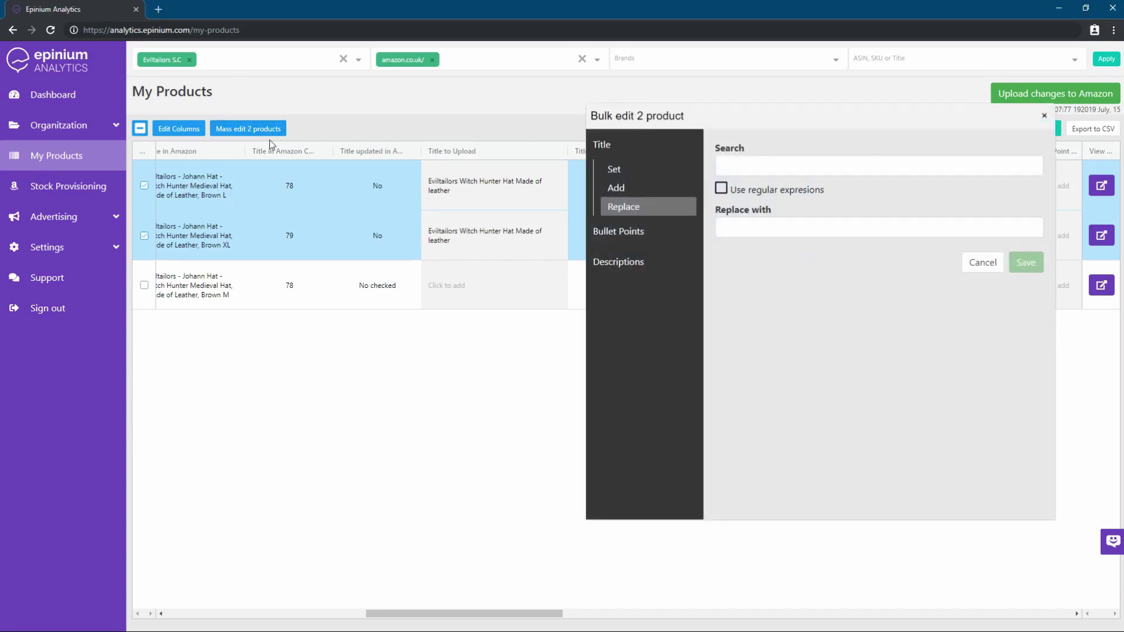
pyautogui.click(614, 231)
pyautogui.click(624, 206)
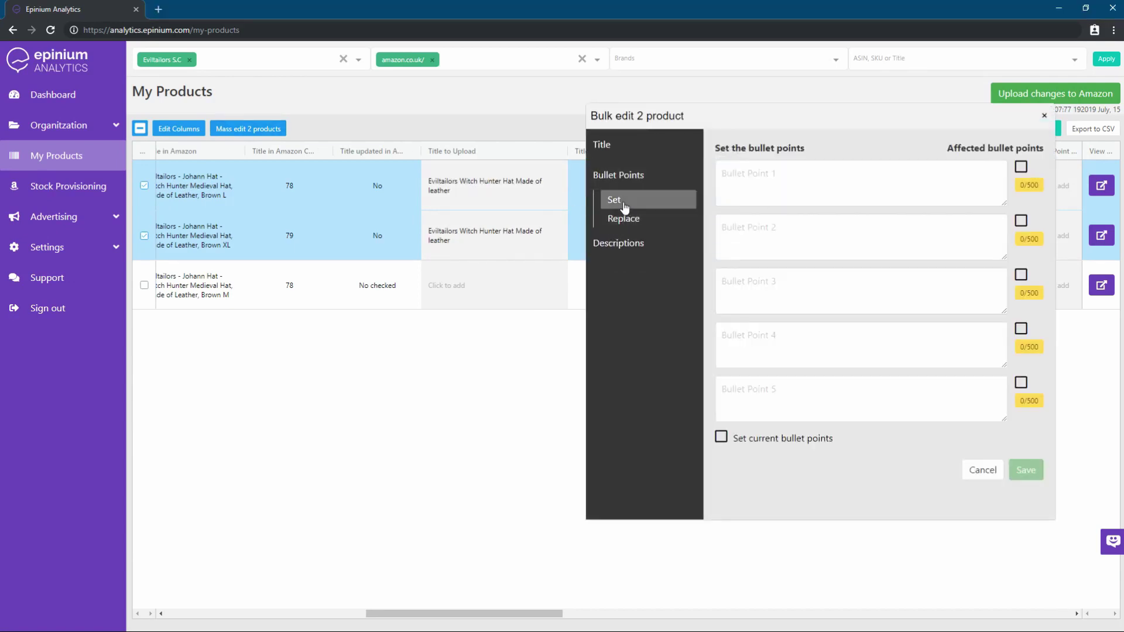
pyautogui.click(622, 218)
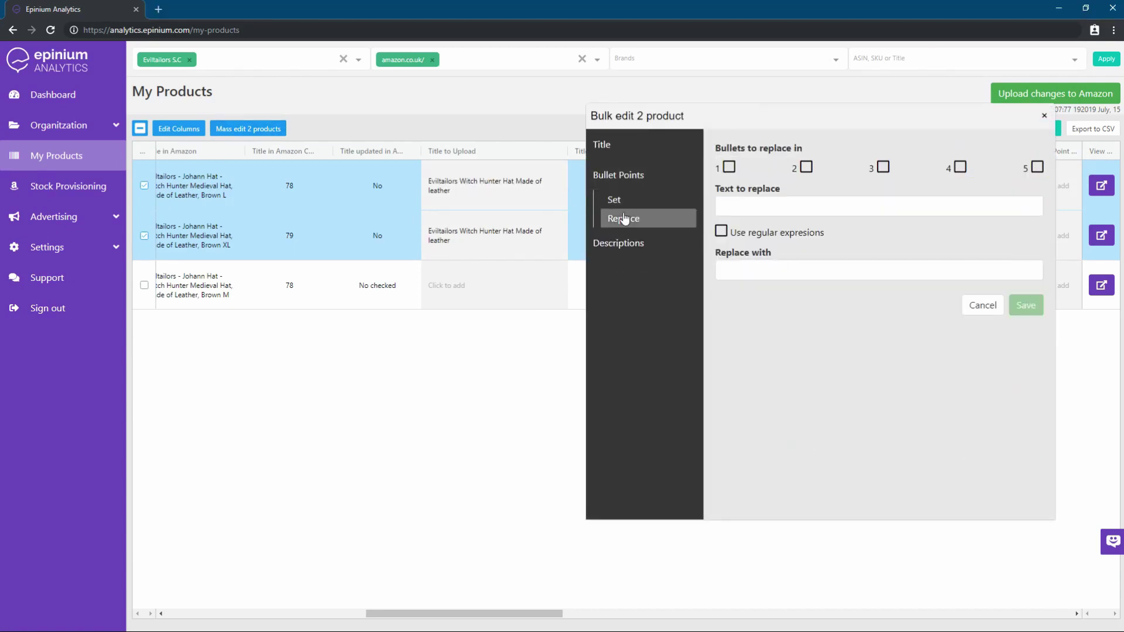
pyautogui.click(619, 243)
pyautogui.click(616, 233)
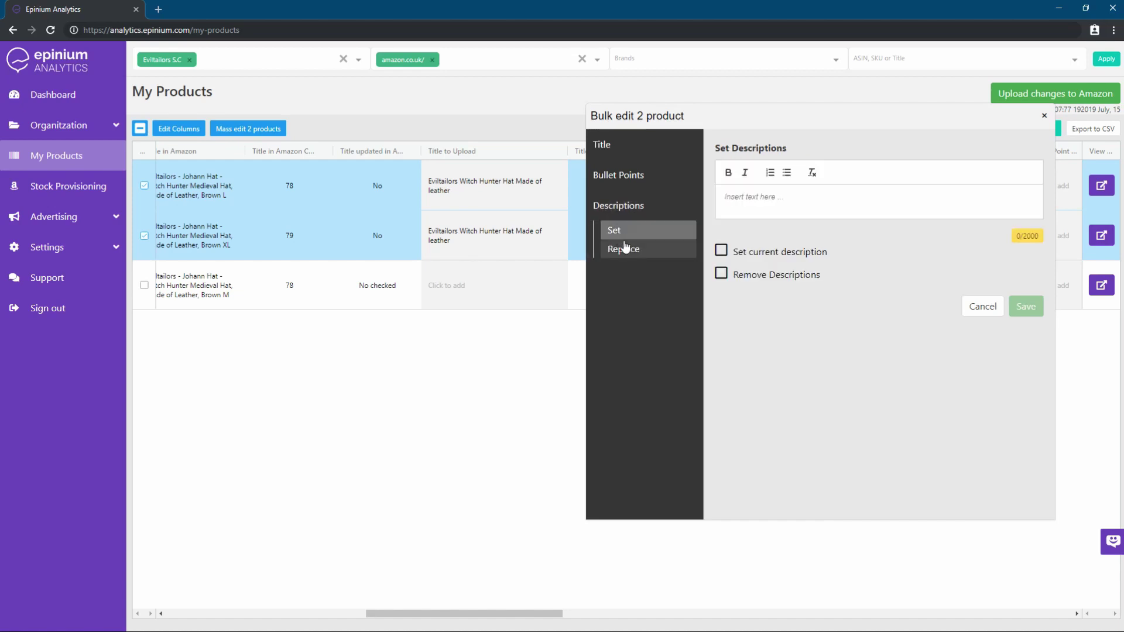
pyautogui.click(624, 249)
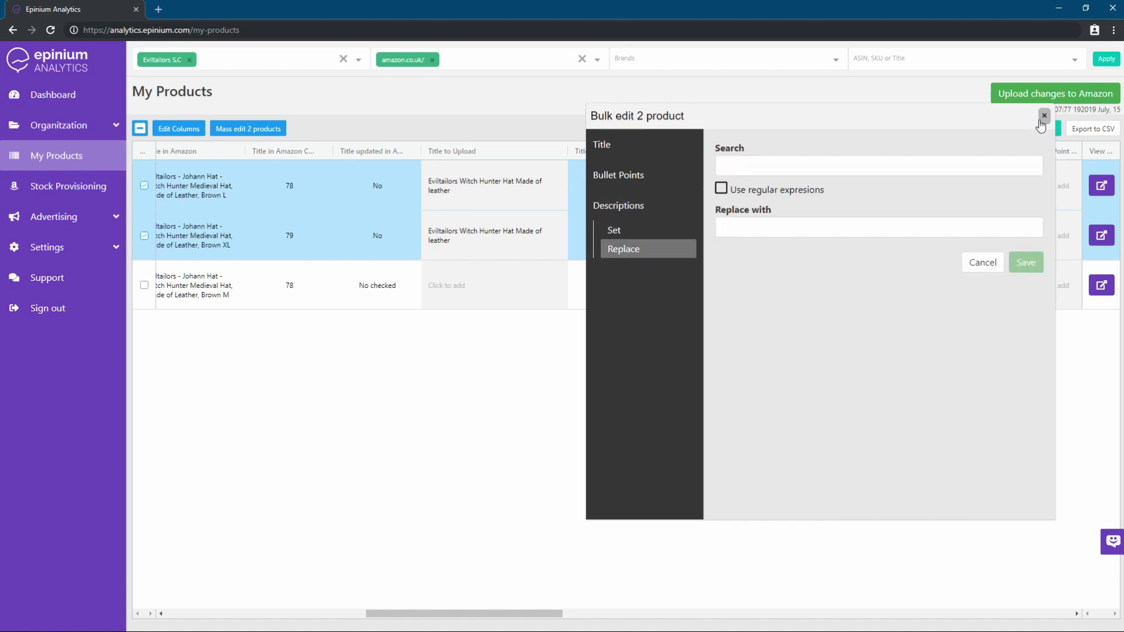
pyautogui.click(1044, 116)
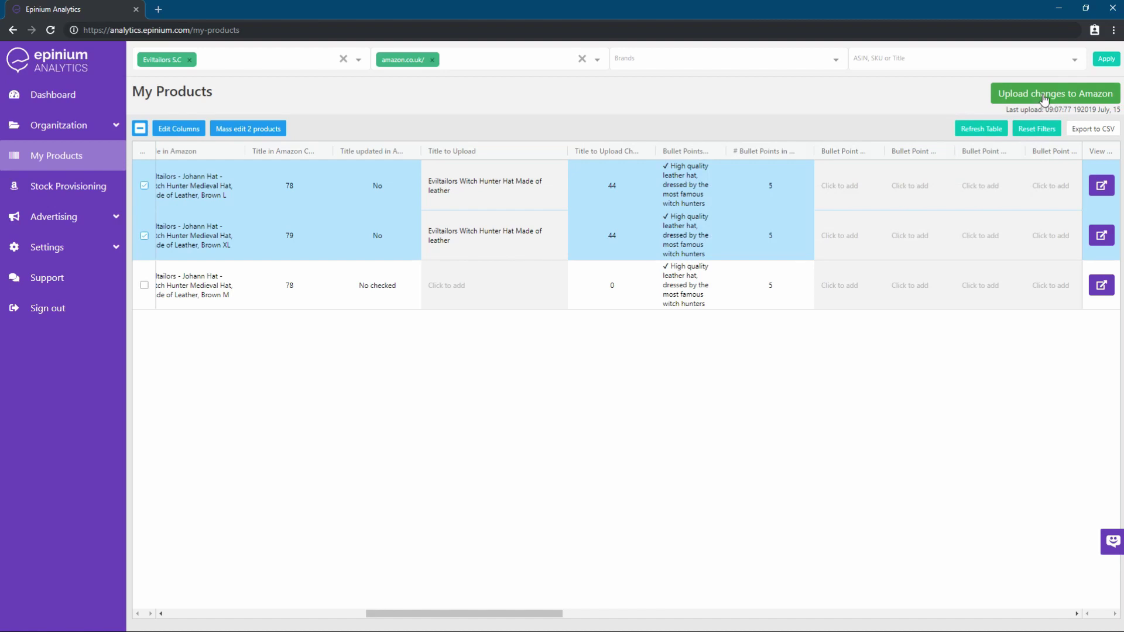
# Upload the pending product changes to Amazon for the Eviltailors S.C account only
pyautogui.click(1045, 97)
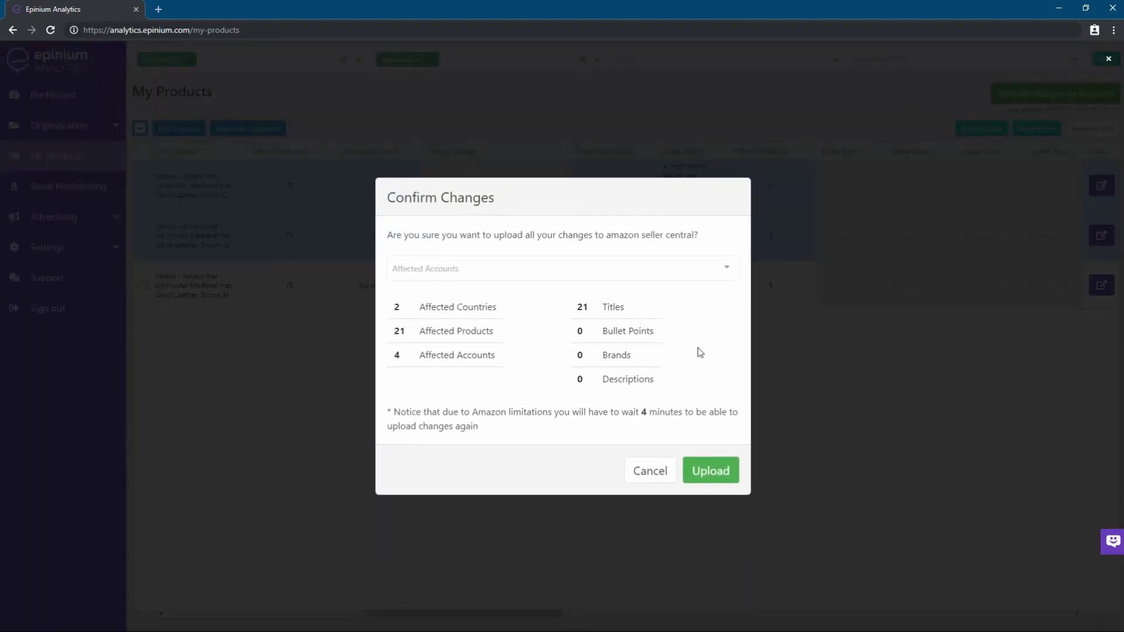
pyautogui.click(704, 269)
pyautogui.write('ev')
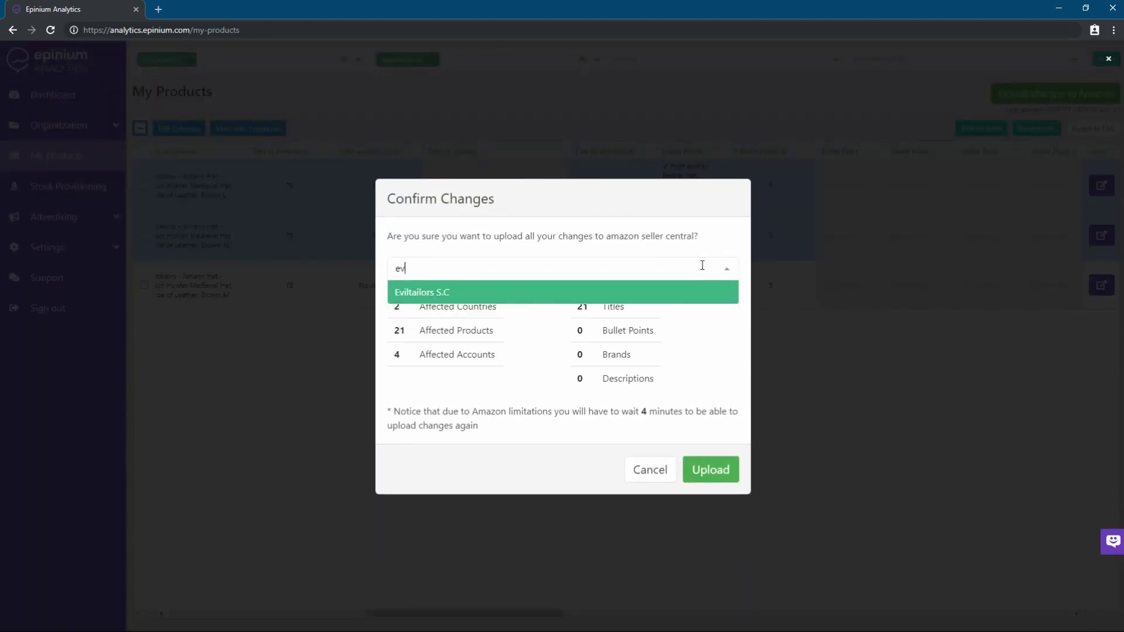
pyautogui.write('il')
pyautogui.click(670, 291)
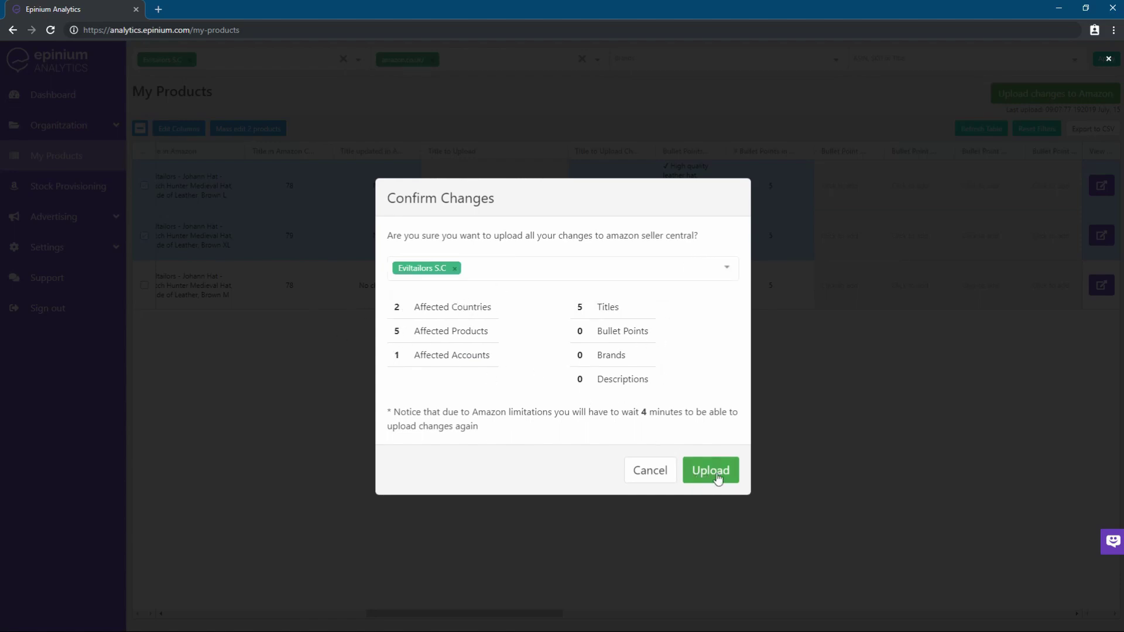
pyautogui.click(650, 471)
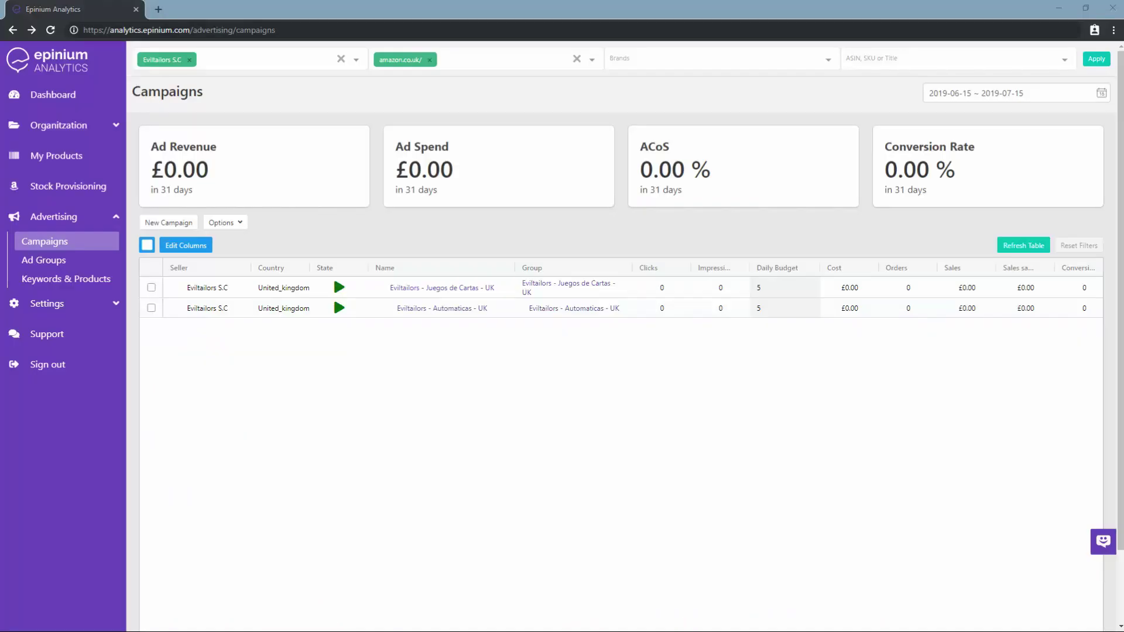
pyautogui.scroll(-2, 626, 311)
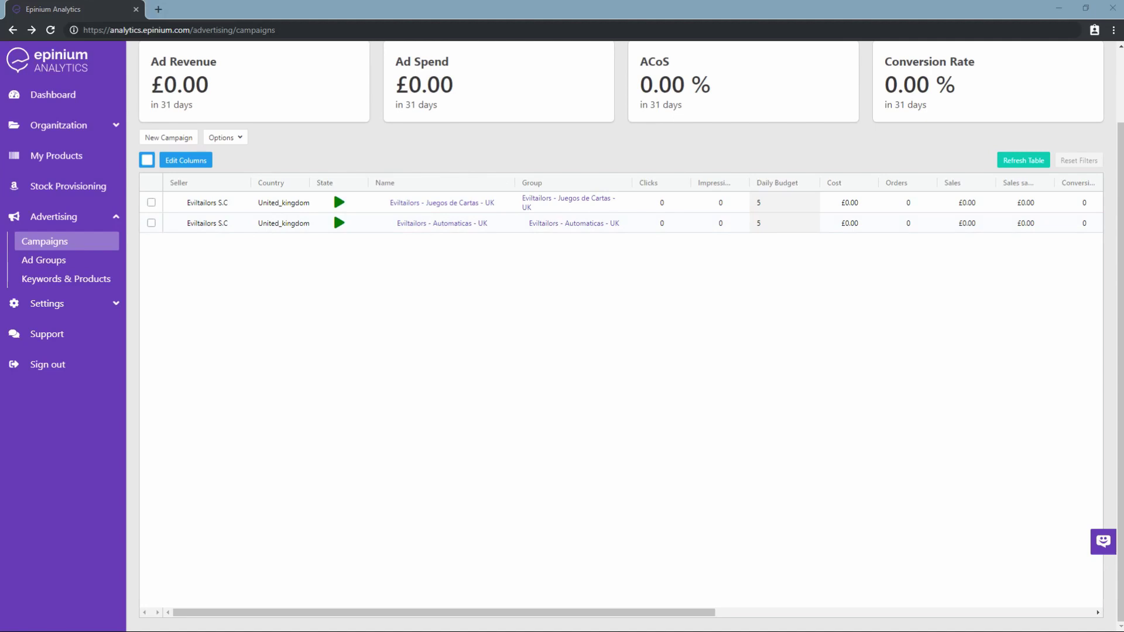
pyautogui.moveTo(516, 612); pyautogui.dragTo(444, 599)
pyautogui.scroll(2, 466, 536)
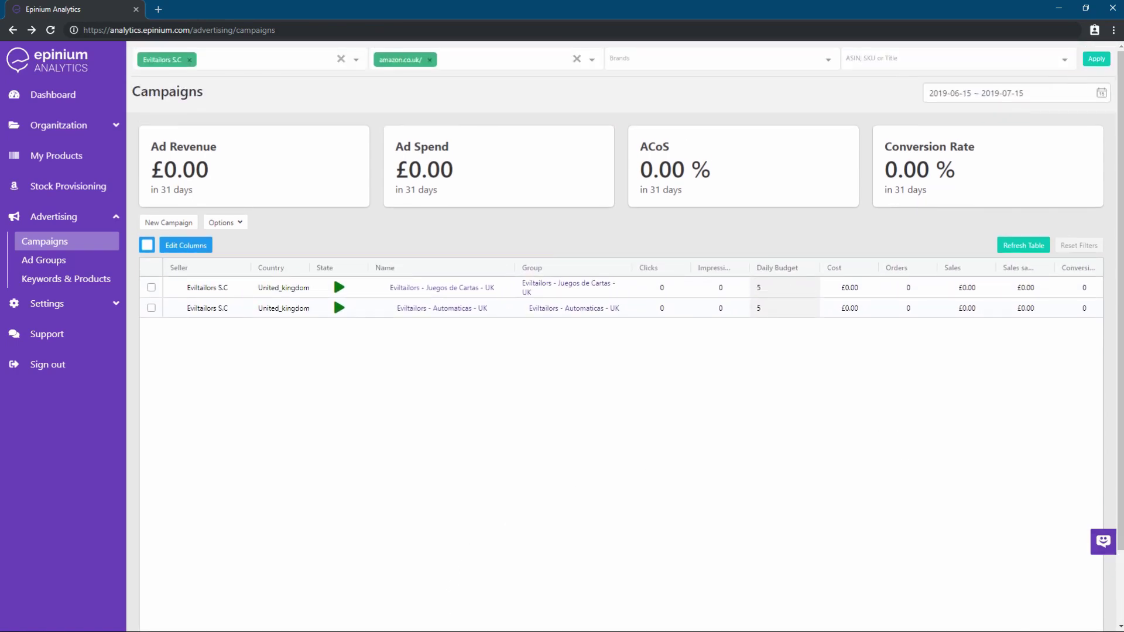
# Start a new campaign for Eviltailors S.C on amazon.co.uk/ in the Tutorial group with daily budget 30
pyautogui.click(169, 222)
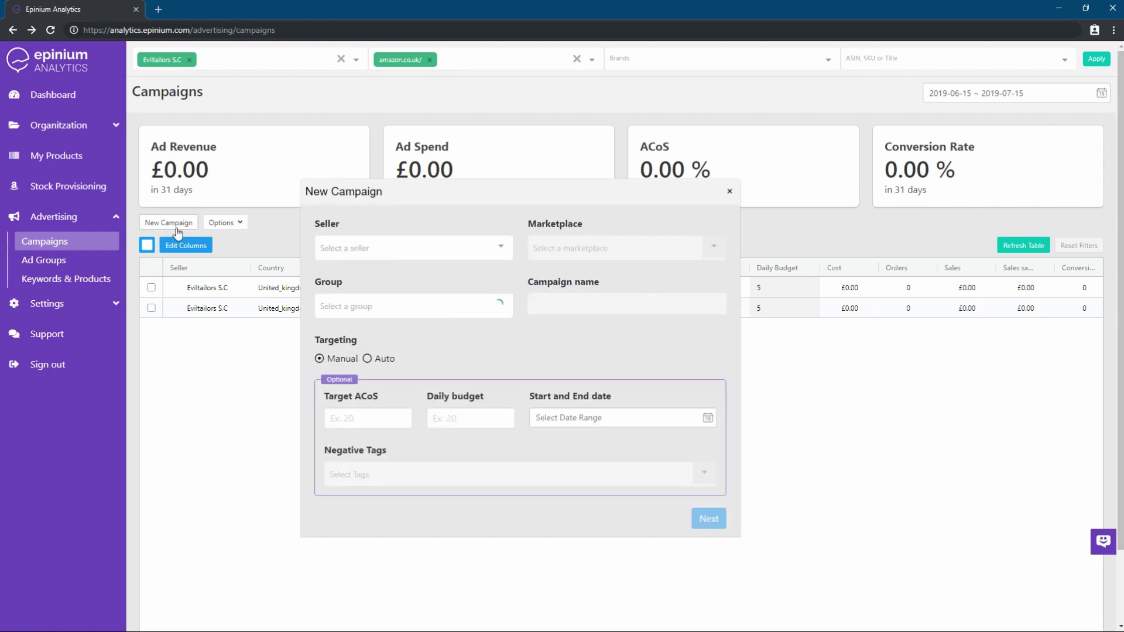
pyautogui.click(409, 246)
pyautogui.write('evil')
pyautogui.press('Return')
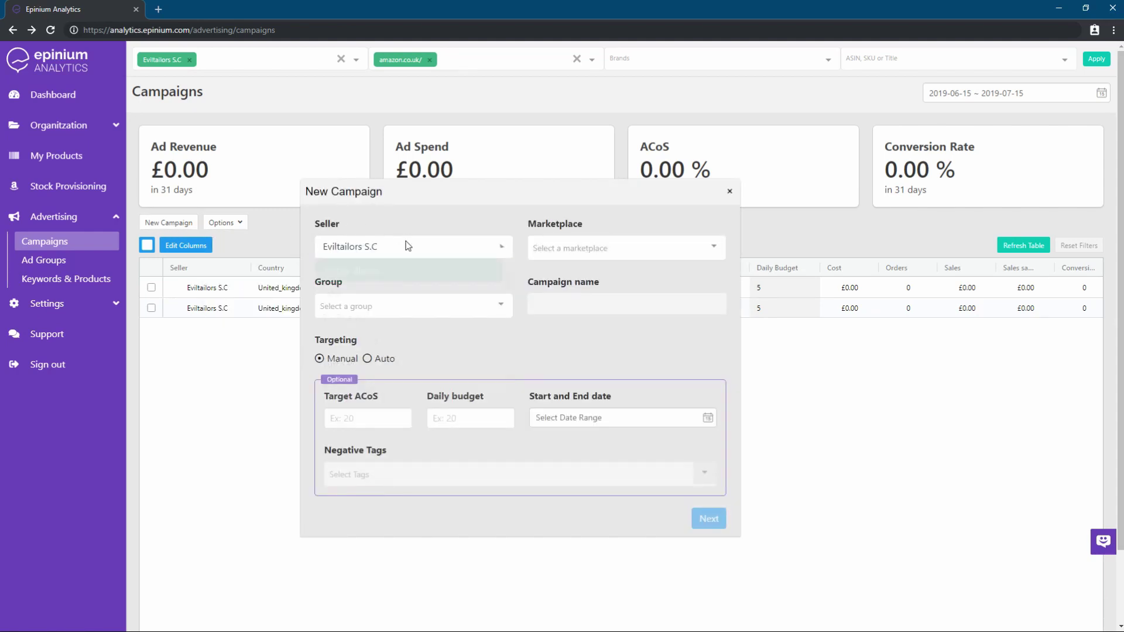
pyautogui.click(580, 246)
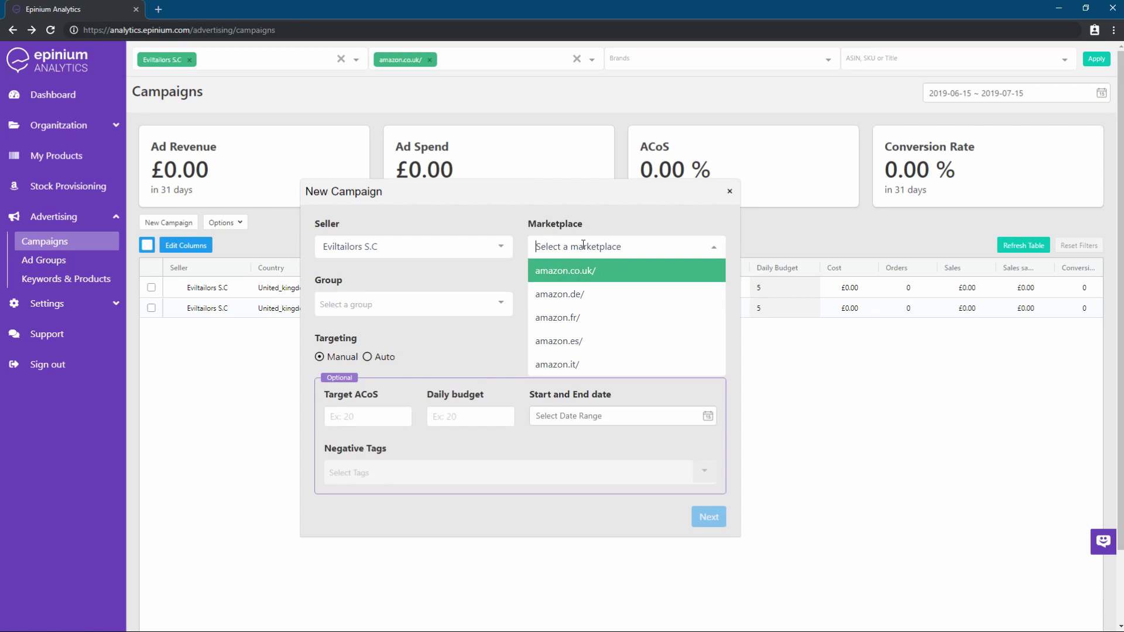
pyautogui.click(592, 281)
pyautogui.click(481, 303)
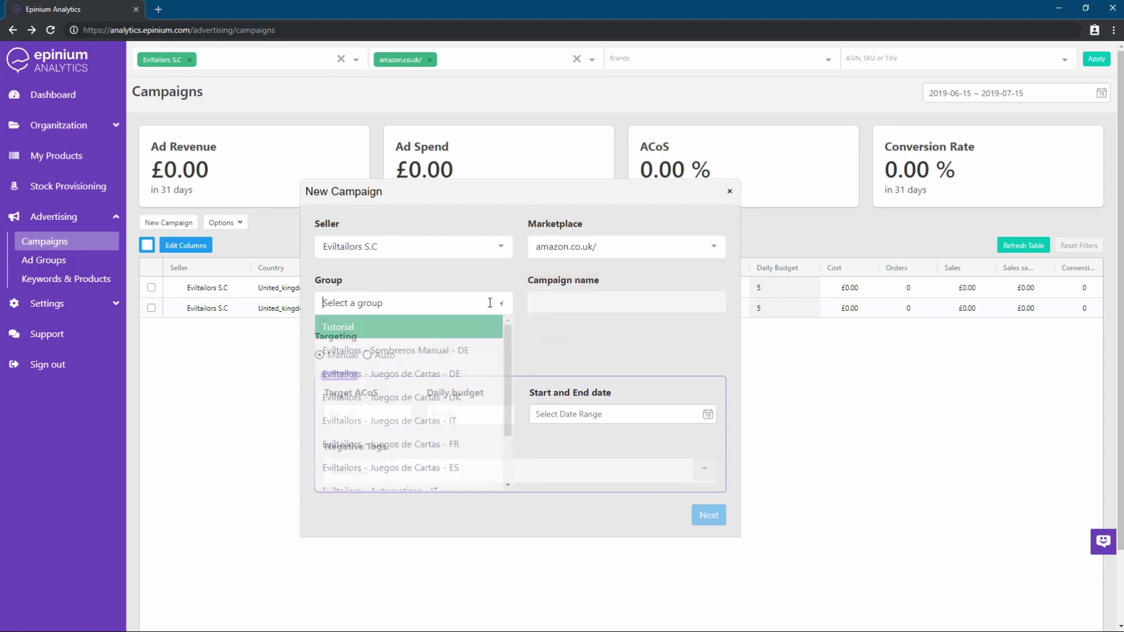
pyautogui.click(452, 326)
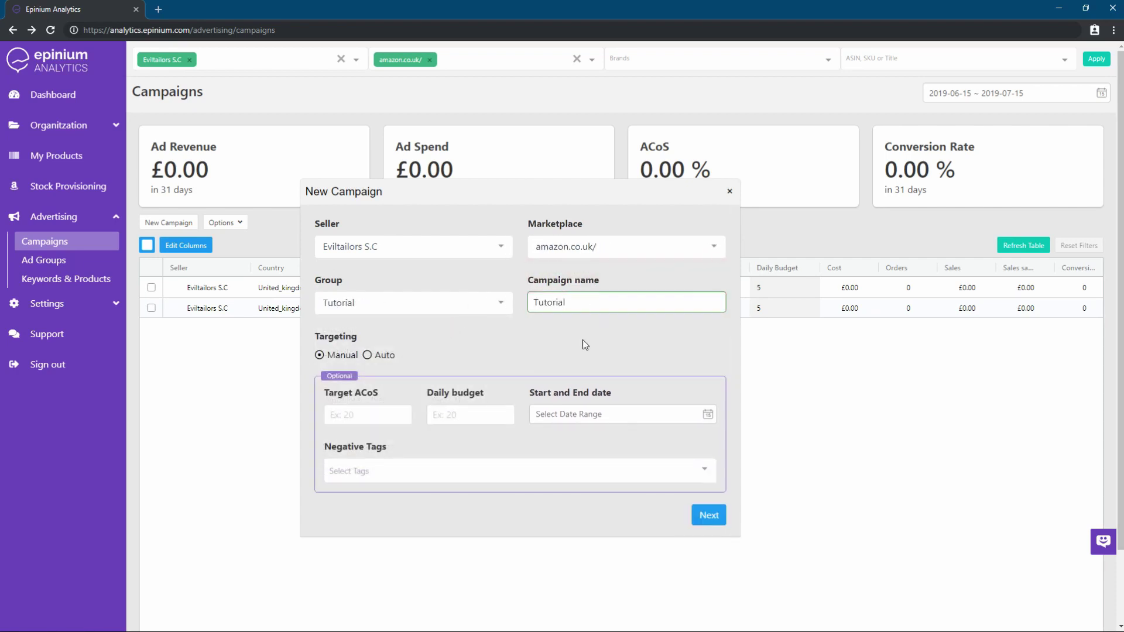
pyautogui.click(458, 418)
pyautogui.write('30')
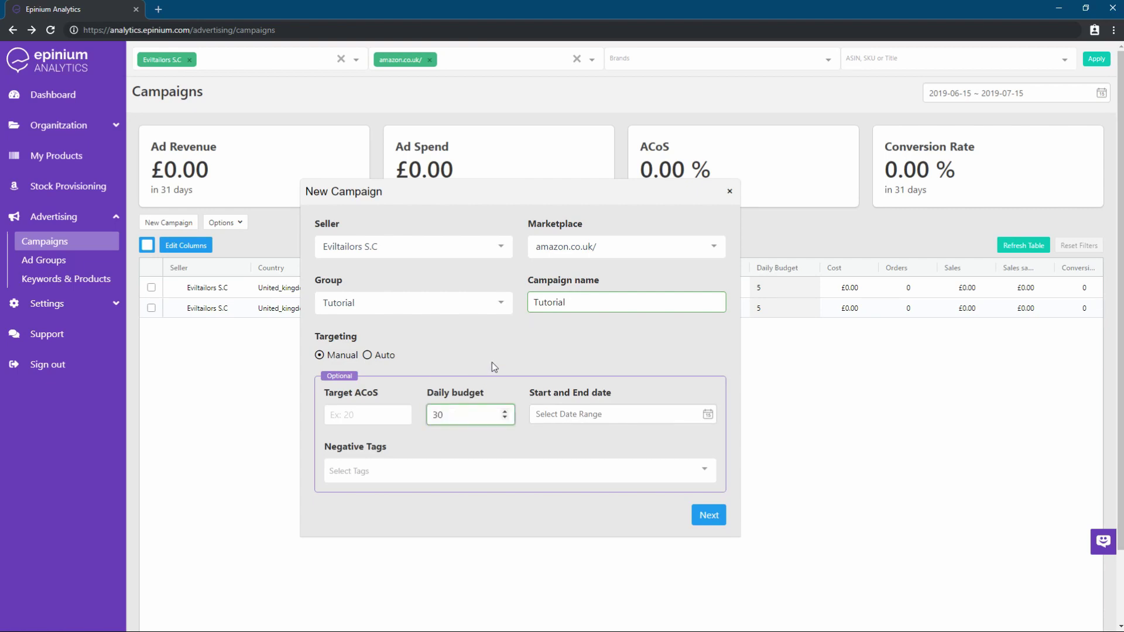
pyautogui.click(495, 366)
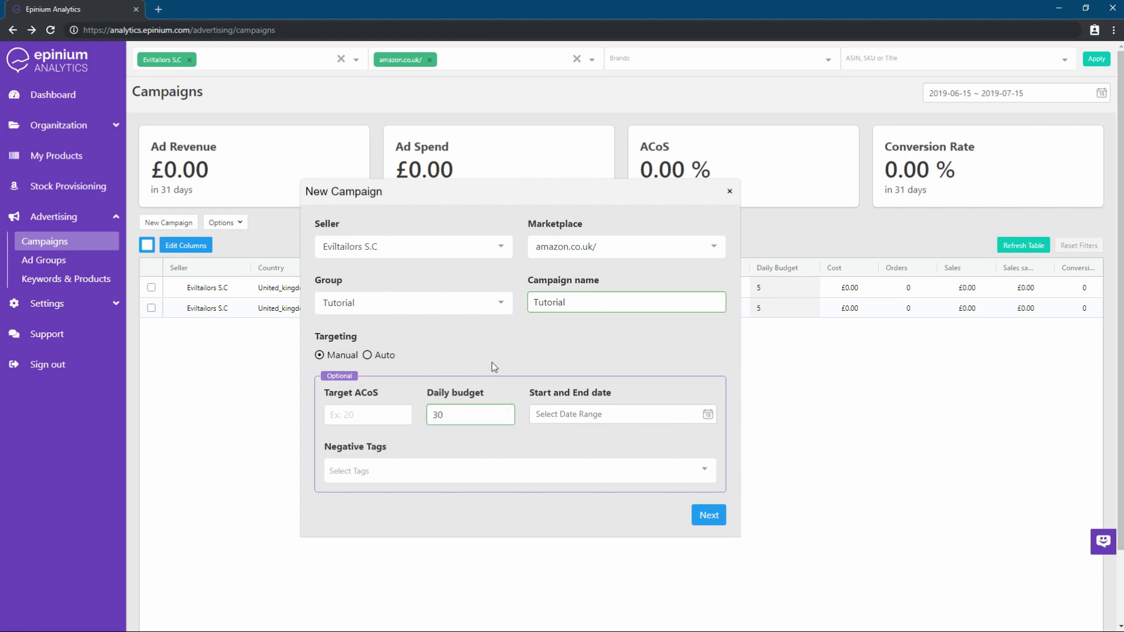
# Advance to the bids step and change the campaign's default bid to 0.35
pyautogui.click(709, 516)
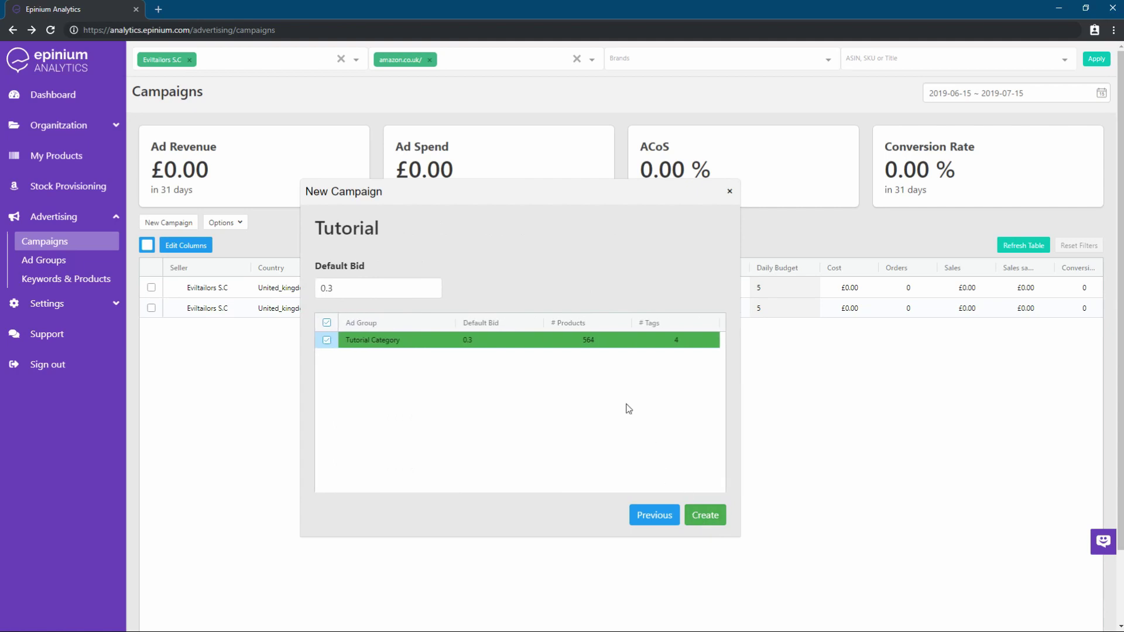
pyautogui.click(377, 291)
pyautogui.write('5')
pyautogui.click(444, 246)
# Give the Tutorial Category ad group a bid of 0.4 and close the campaign form
pyautogui.doubleClick(502, 342)
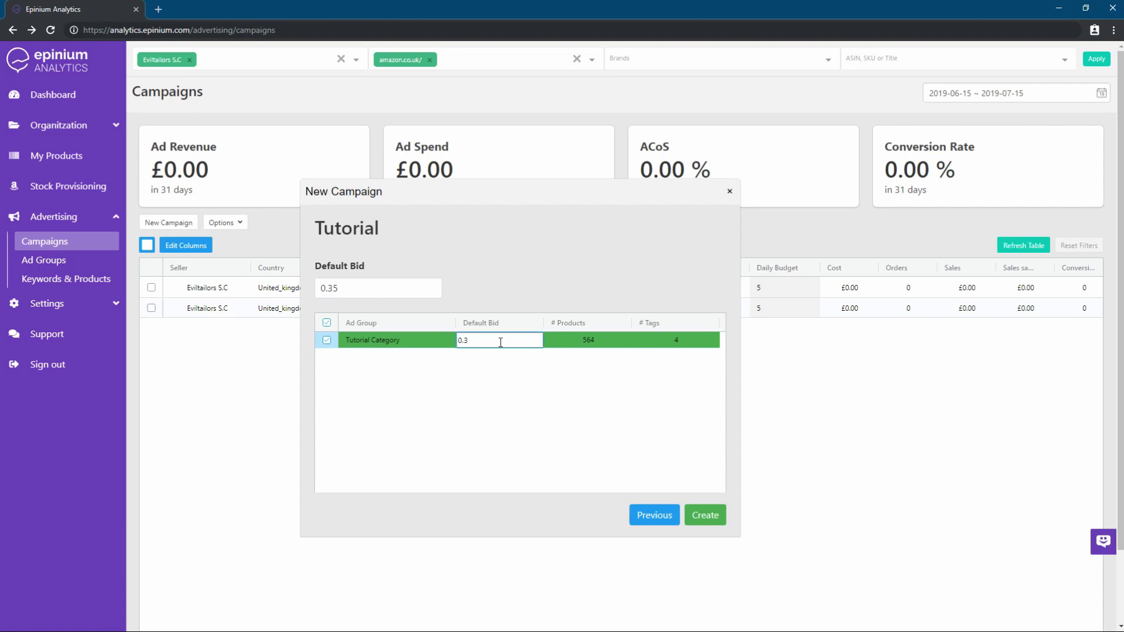
pyautogui.write('40')
pyautogui.click(509, 275)
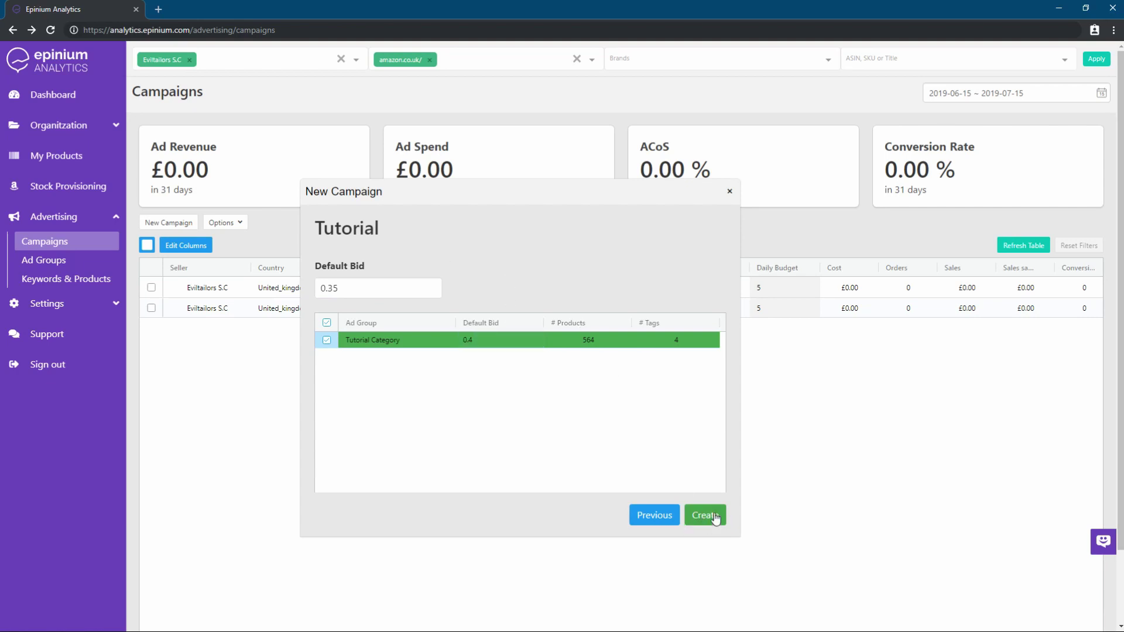
pyautogui.click(729, 191)
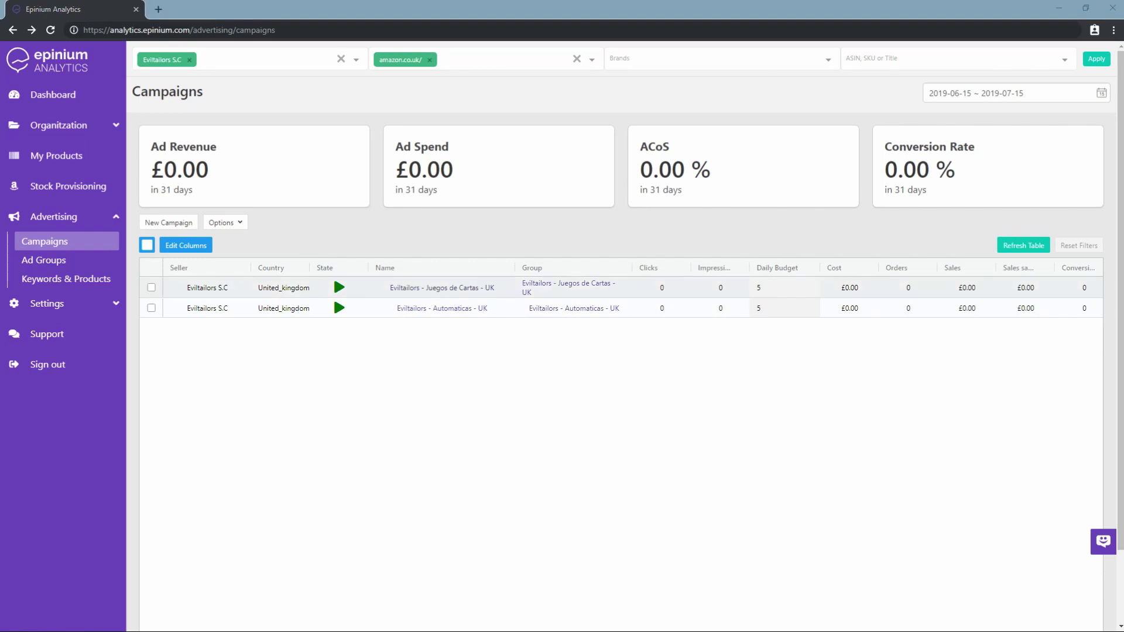
# Drill into Juegos de Cartas - UK, then Baraja de Poker - UK, and list its advertised products
pyautogui.click(437, 287)
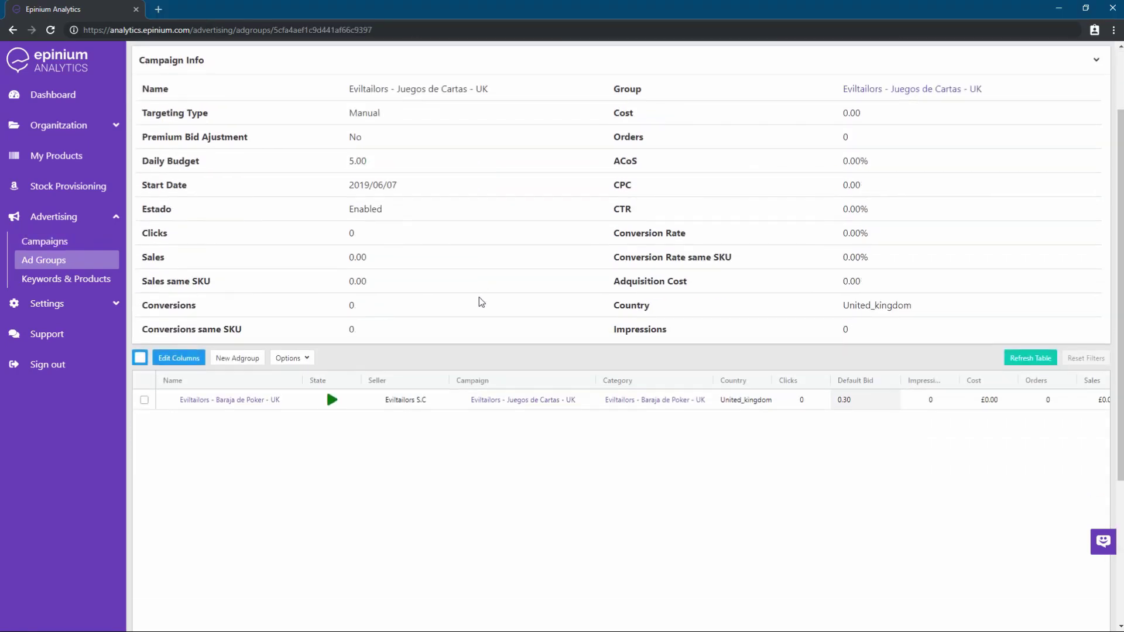
pyautogui.scroll(-2, 566, 316)
pyautogui.scroll(2, 567, 316)
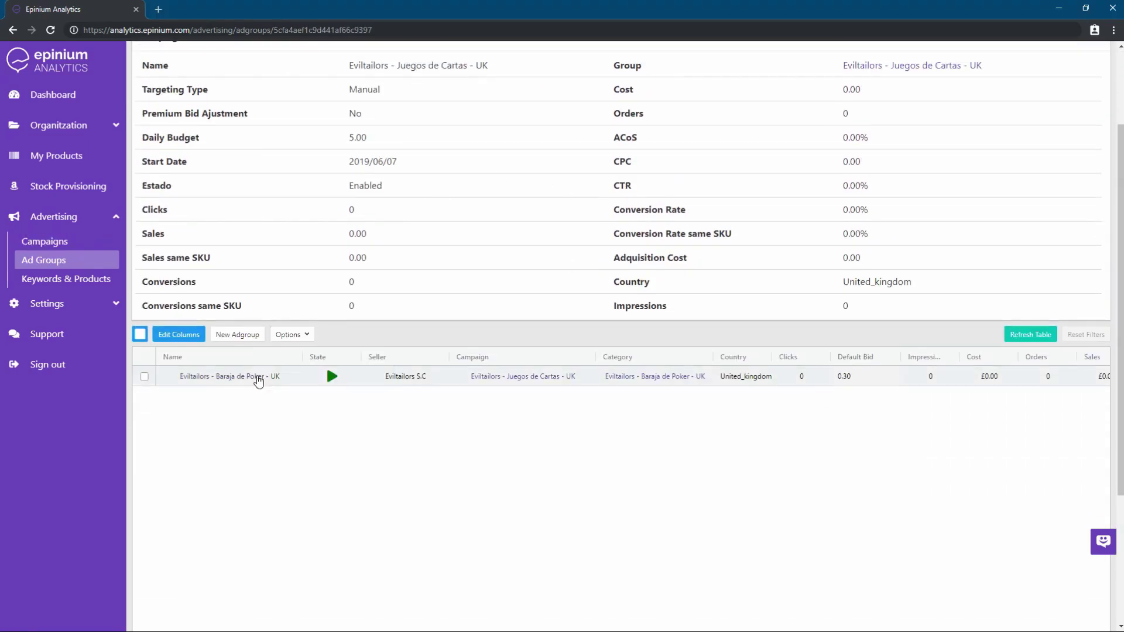
pyautogui.click(253, 378)
pyautogui.scroll(-2, 577, 308)
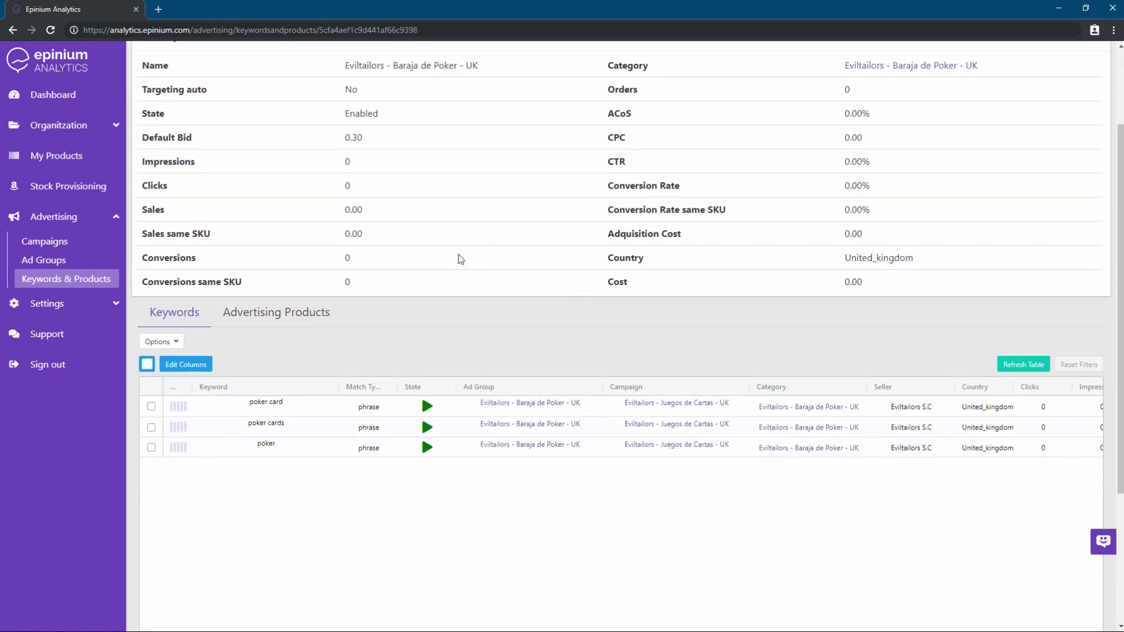
pyautogui.click(259, 316)
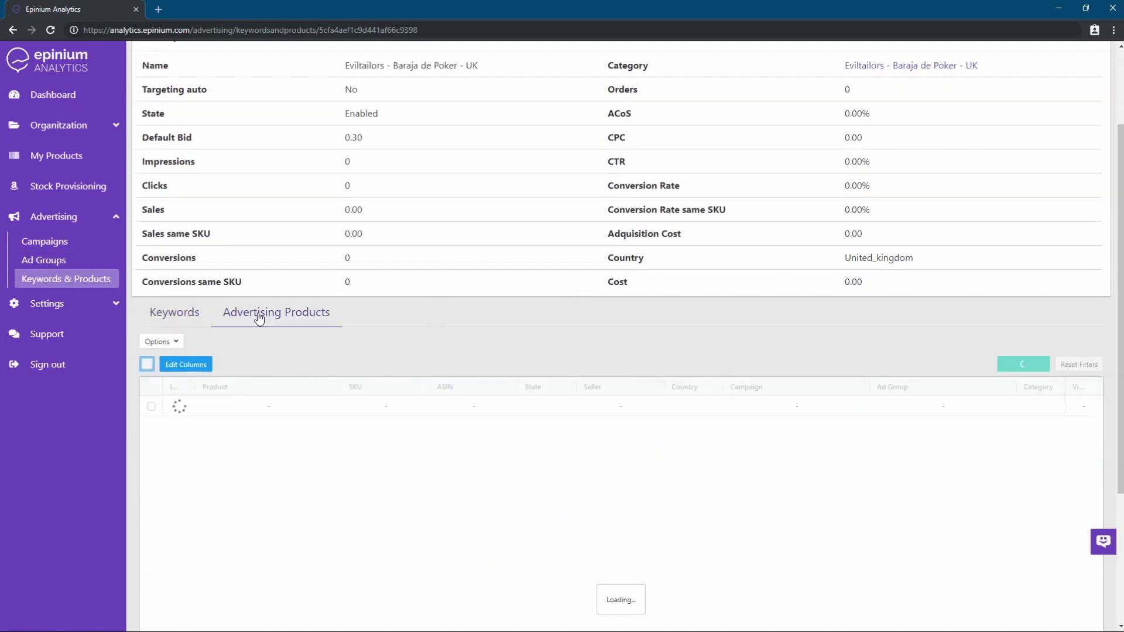
pyautogui.scroll(-2, 467, 404)
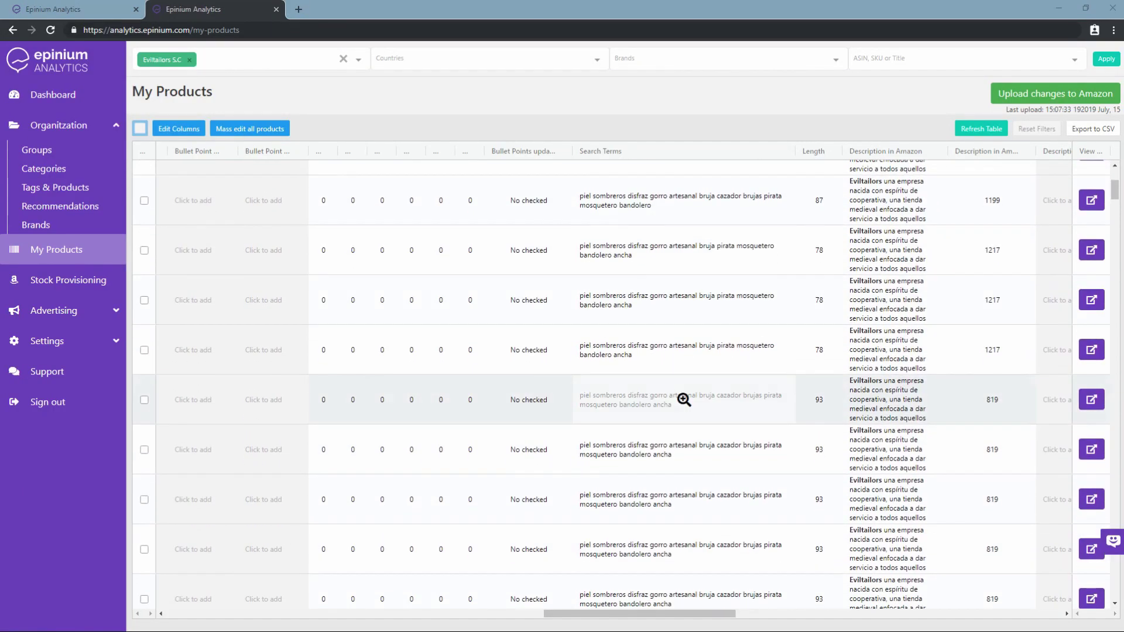
pyautogui.click(668, 396)
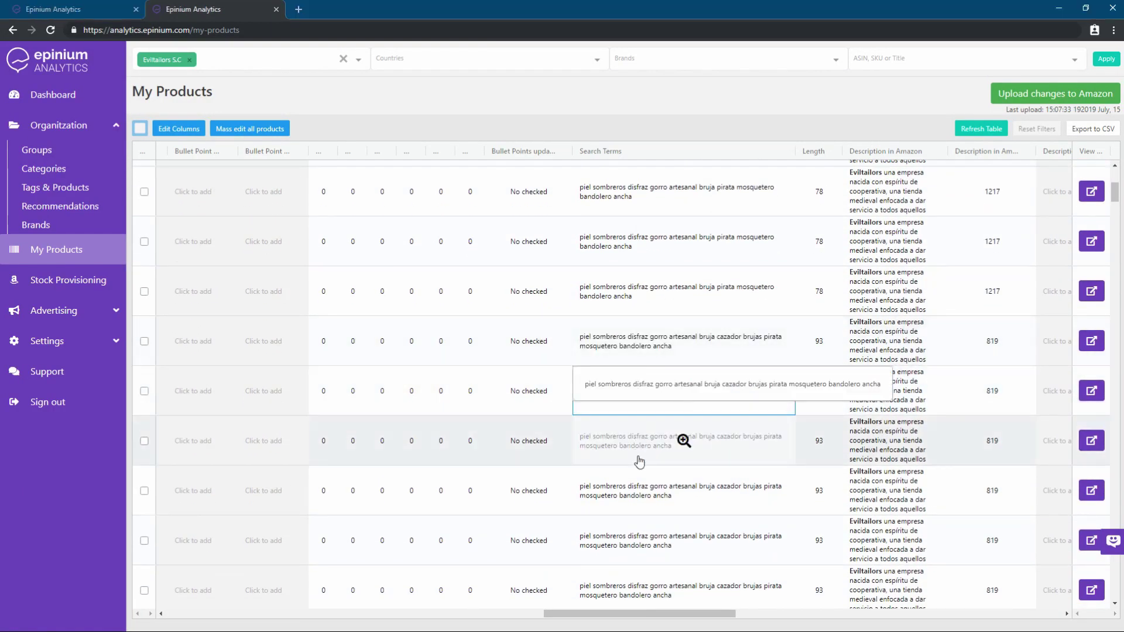
pyautogui.scroll(-2, 669, 272)
pyautogui.scroll(-2, 669, 272)
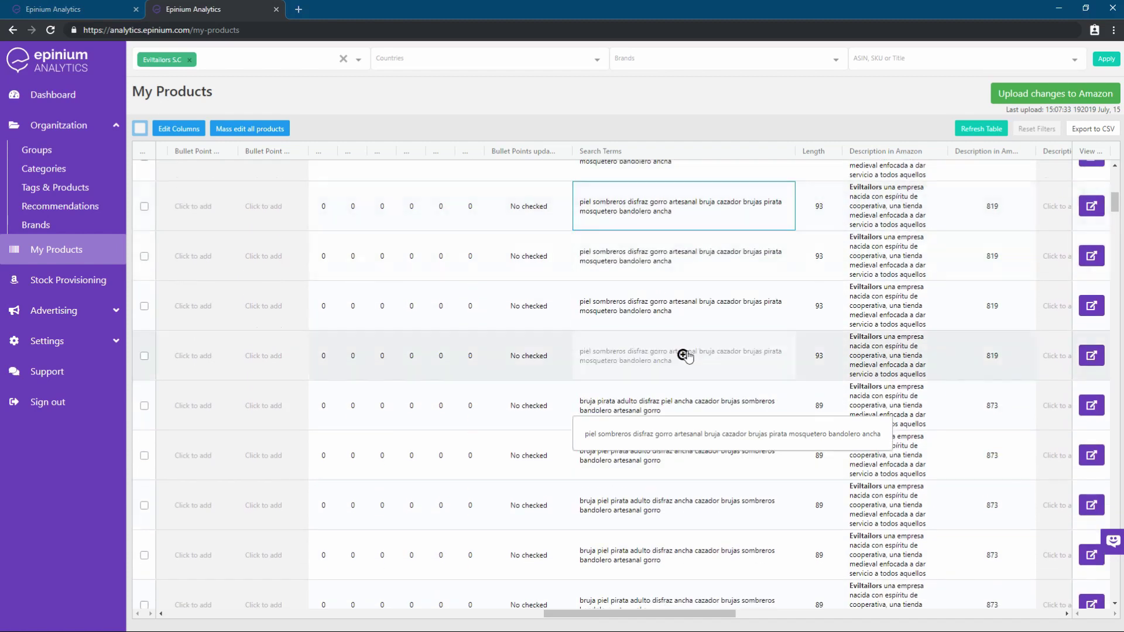
pyautogui.scroll(-5, 725, 276)
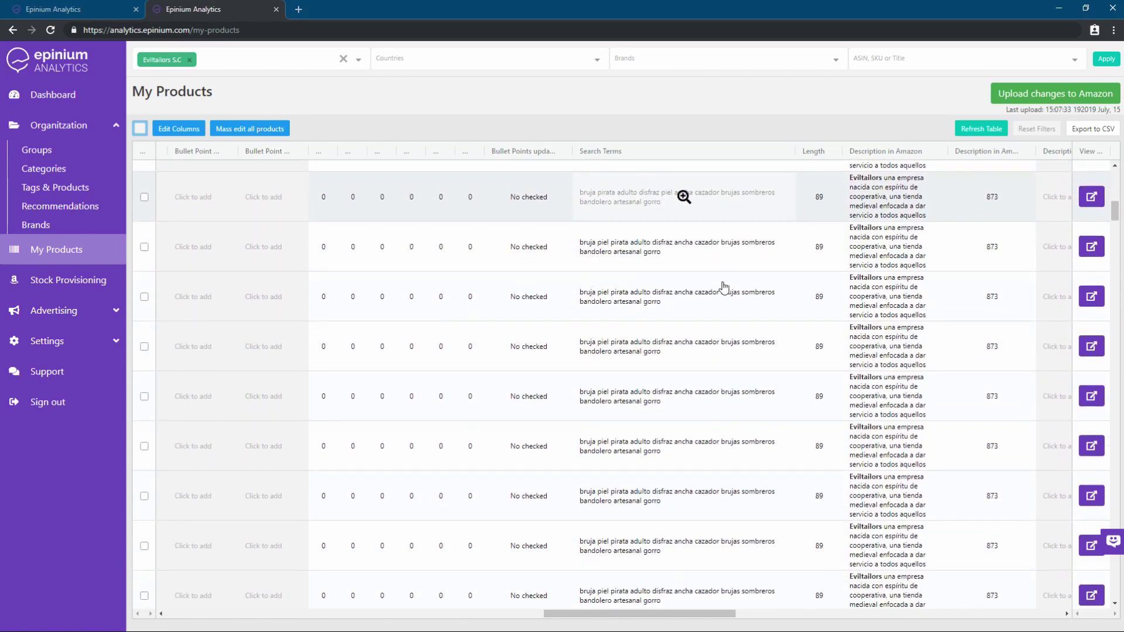
pyautogui.scroll(-5, 722, 289)
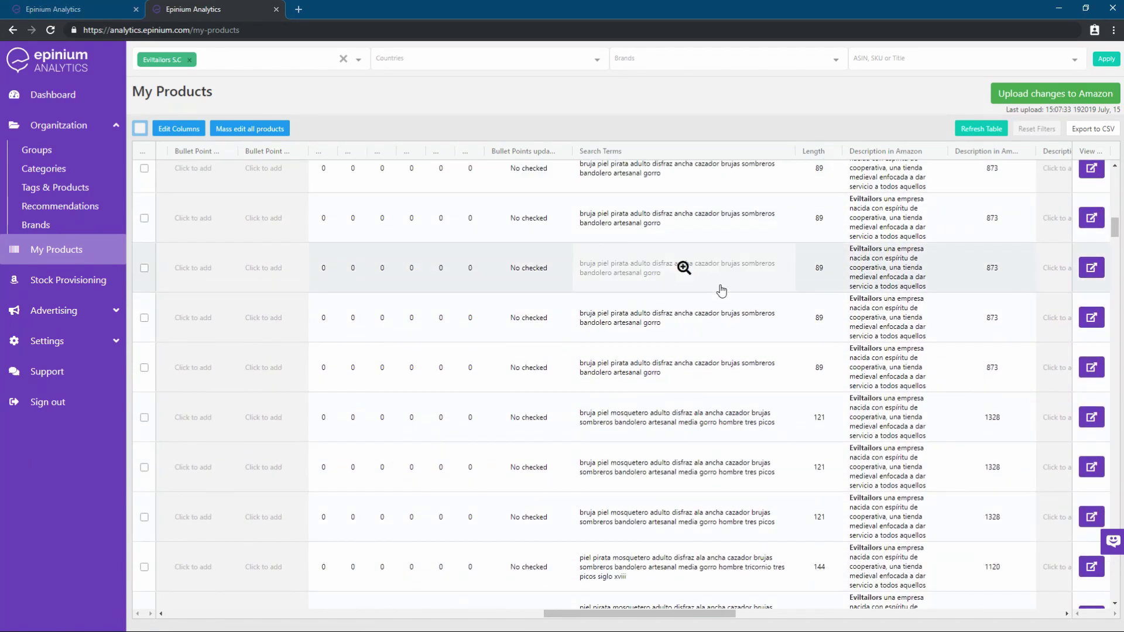
pyautogui.scroll(-3, 722, 289)
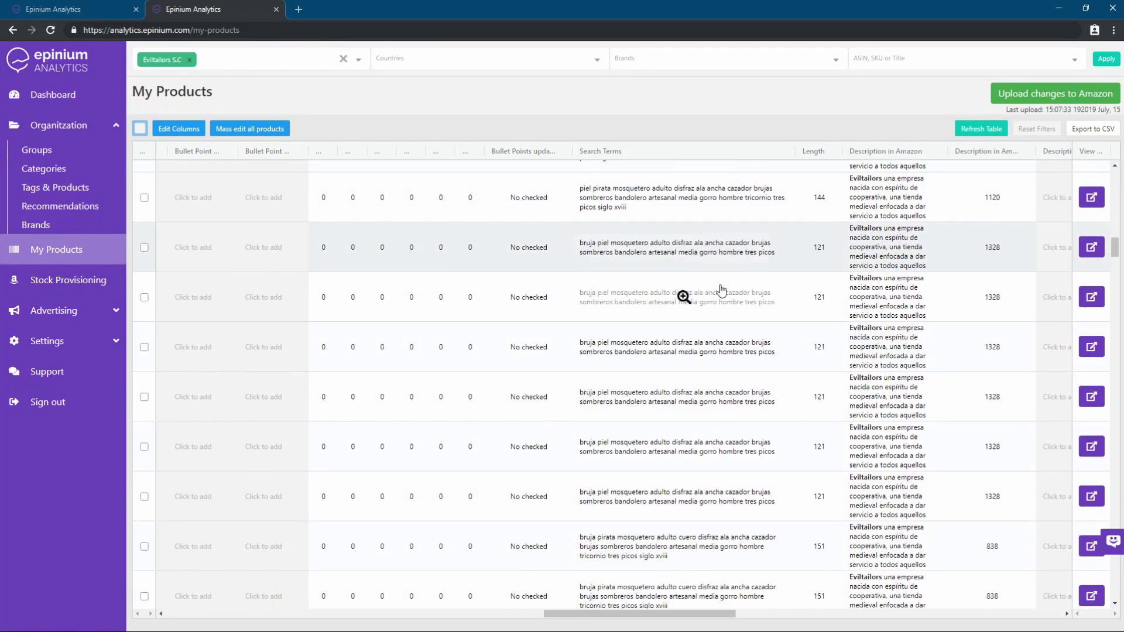
pyautogui.scroll(-2, 722, 291)
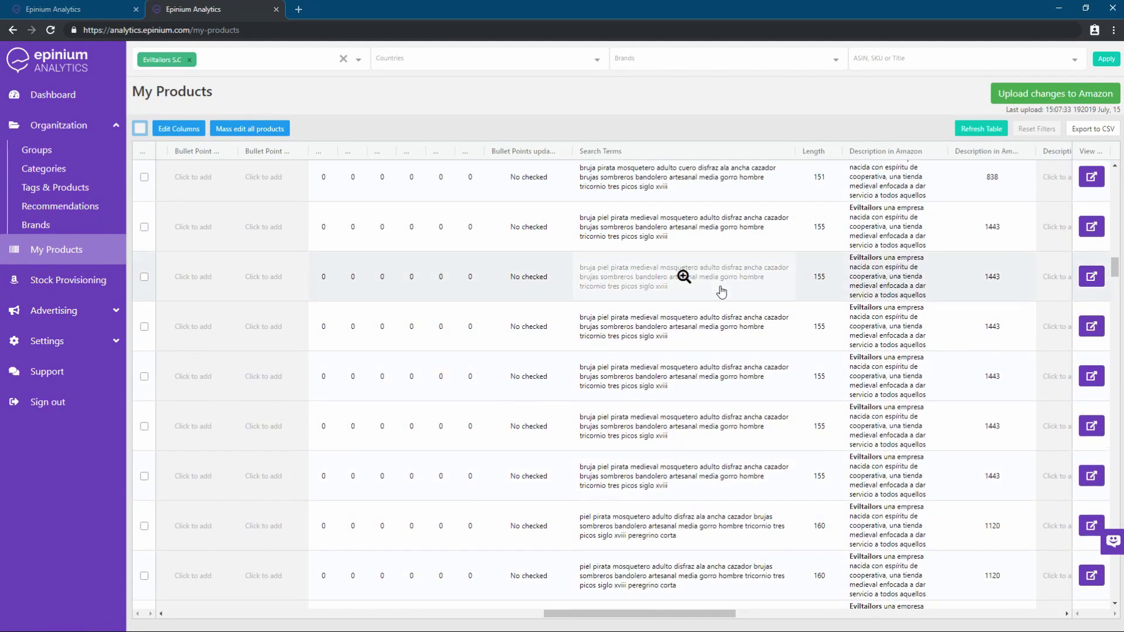
pyautogui.scroll(-6, 722, 291)
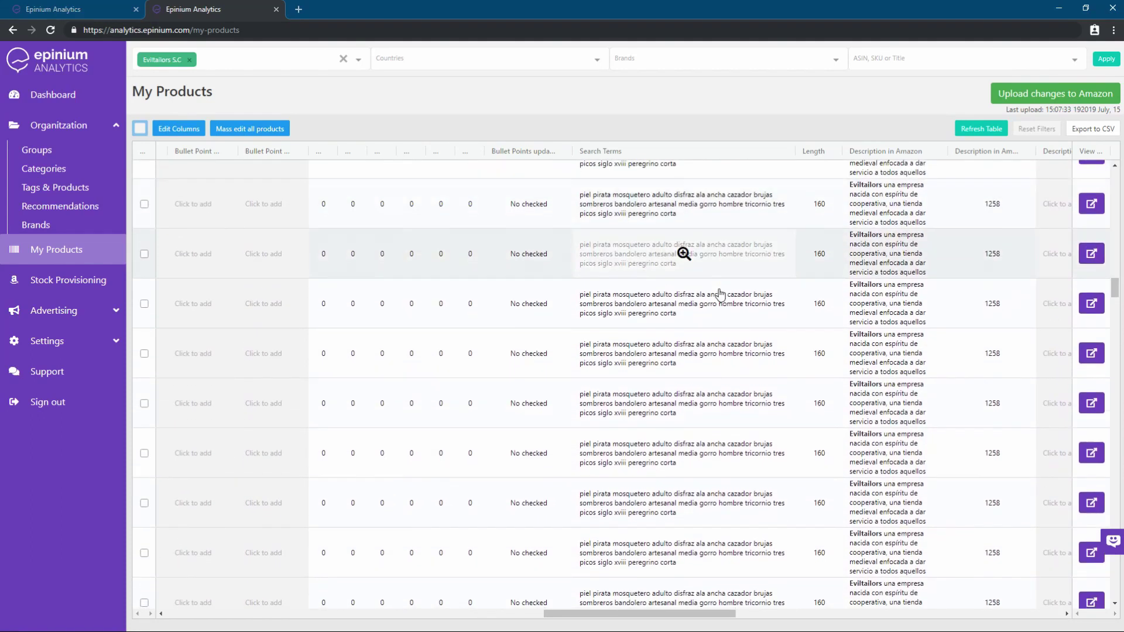
pyautogui.scroll(-5, 720, 295)
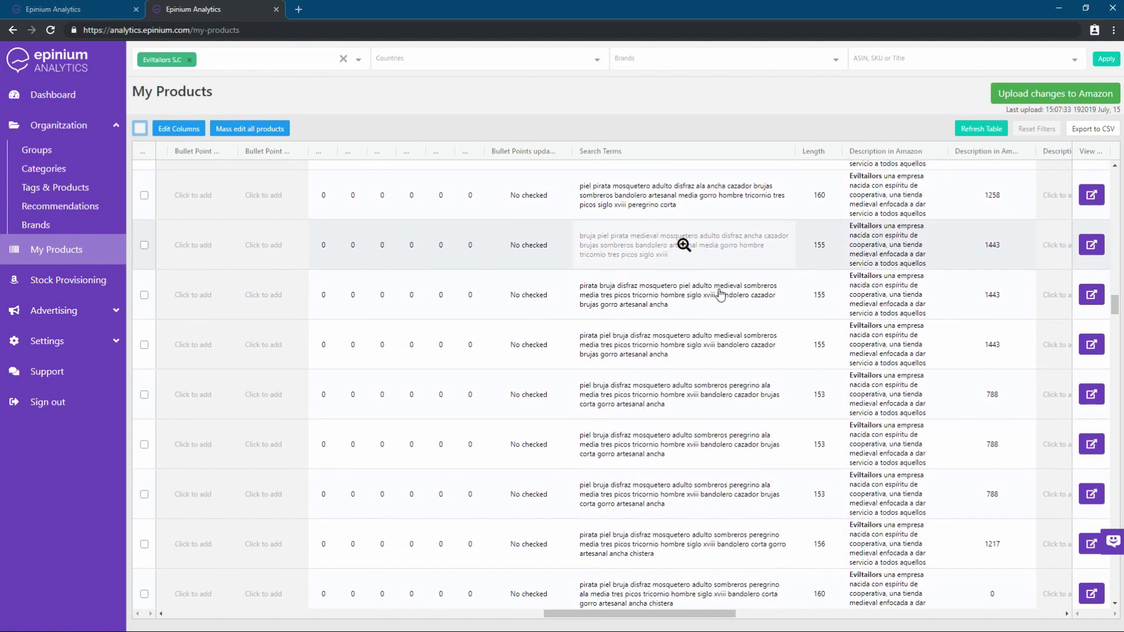
pyautogui.scroll(-7, 720, 294)
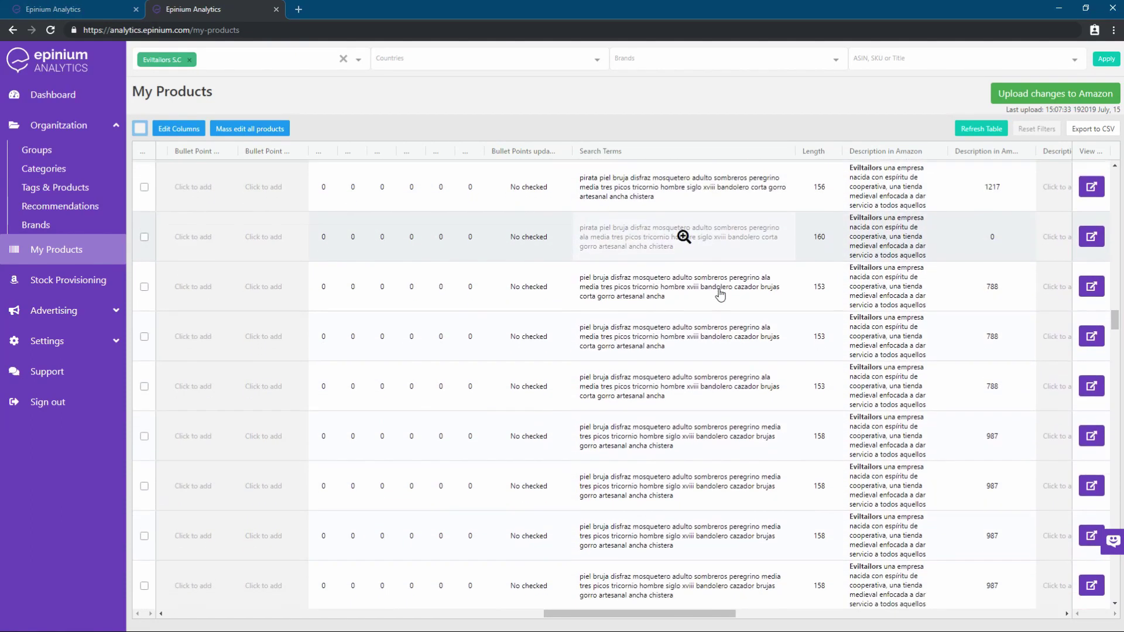
pyautogui.scroll(-6, 720, 295)
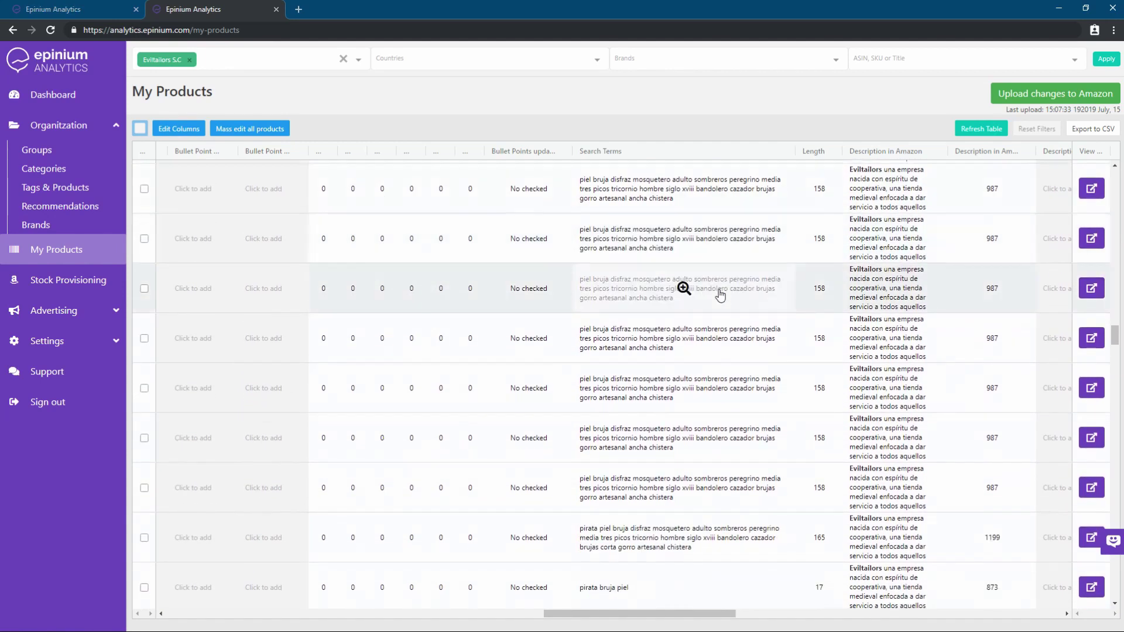
pyautogui.scroll(-1, 721, 295)
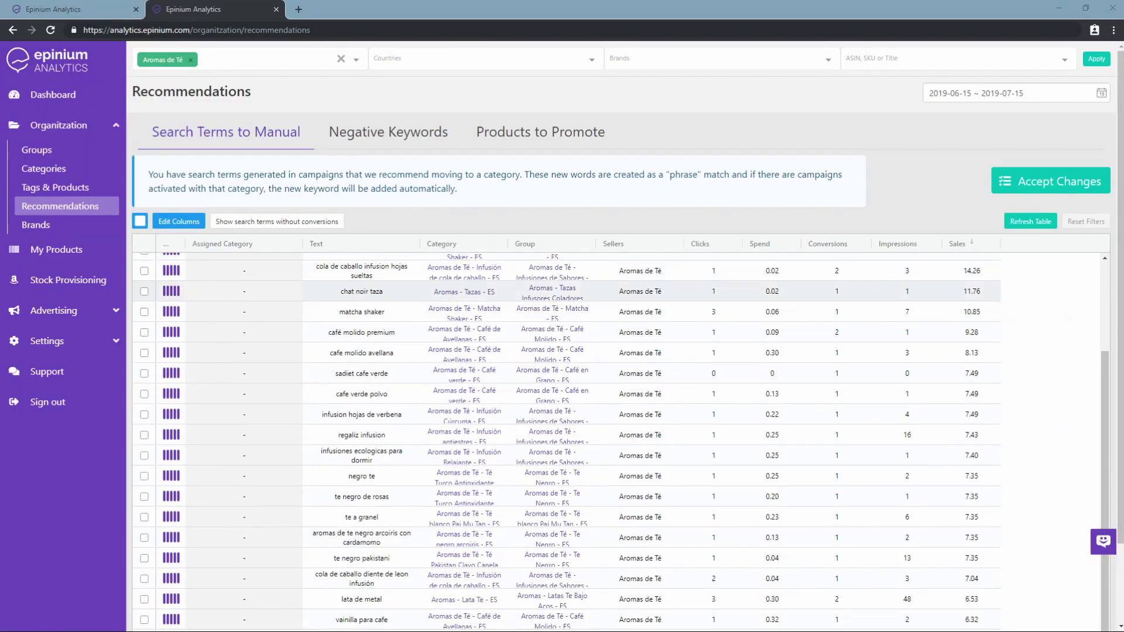
pyautogui.scroll(-2, 562, 352)
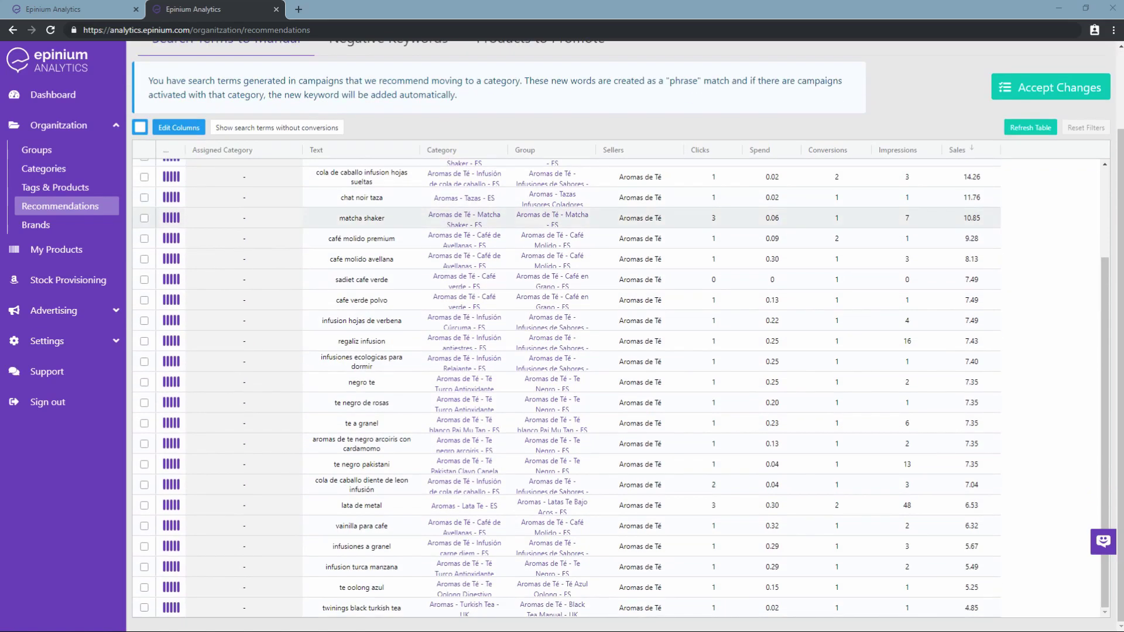
# Assign the Té Rojo con Vainilla category to the pu erh citricos search term
pyautogui.scroll(5, 562, 387)
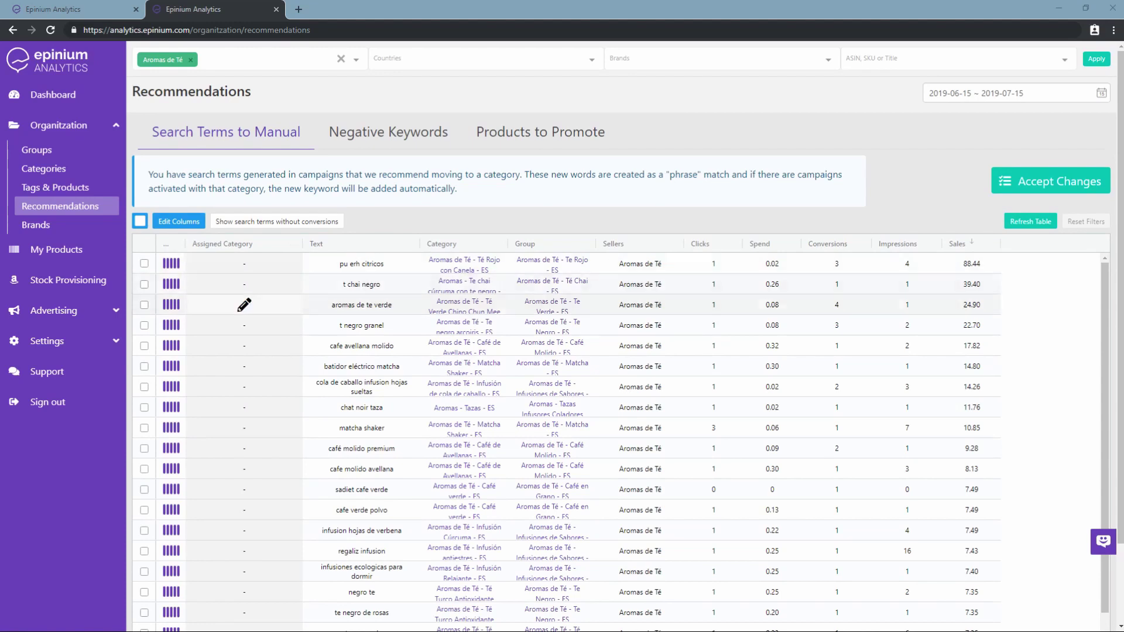
pyautogui.scroll(-2, 245, 298)
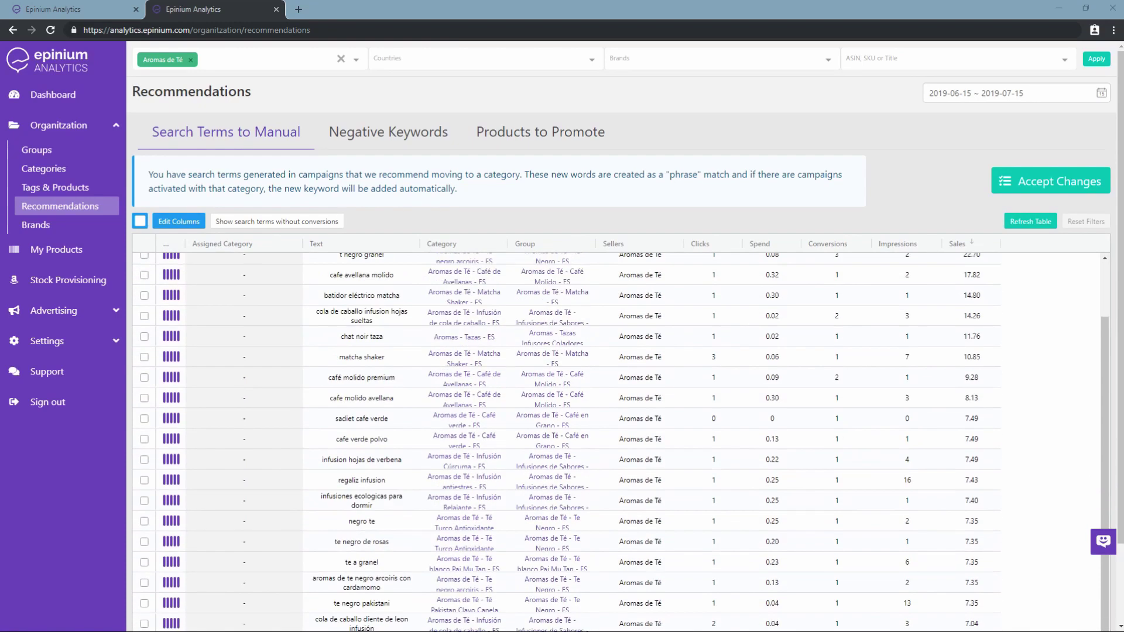
pyautogui.scroll(2, 244, 289)
pyautogui.click(245, 263)
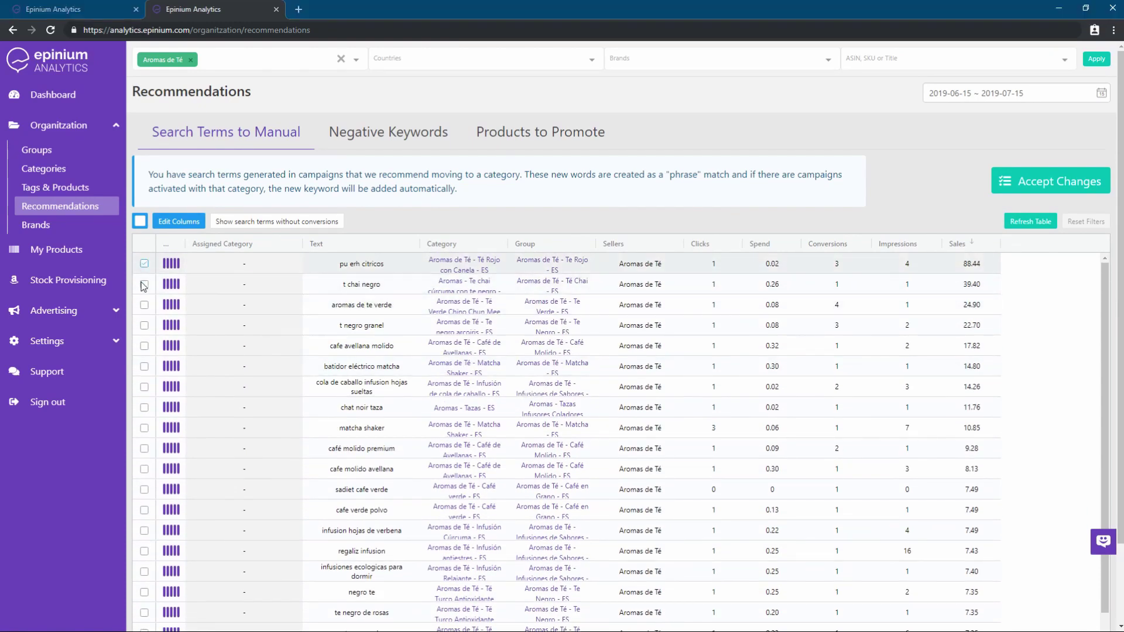
pyautogui.click(222, 270)
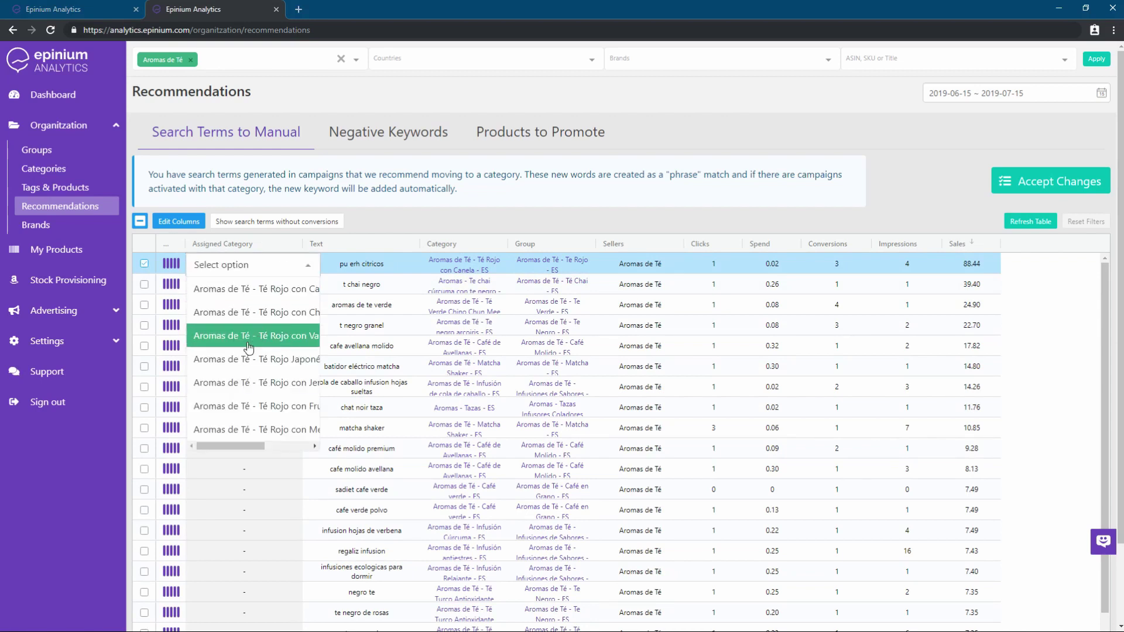
pyautogui.click(270, 331)
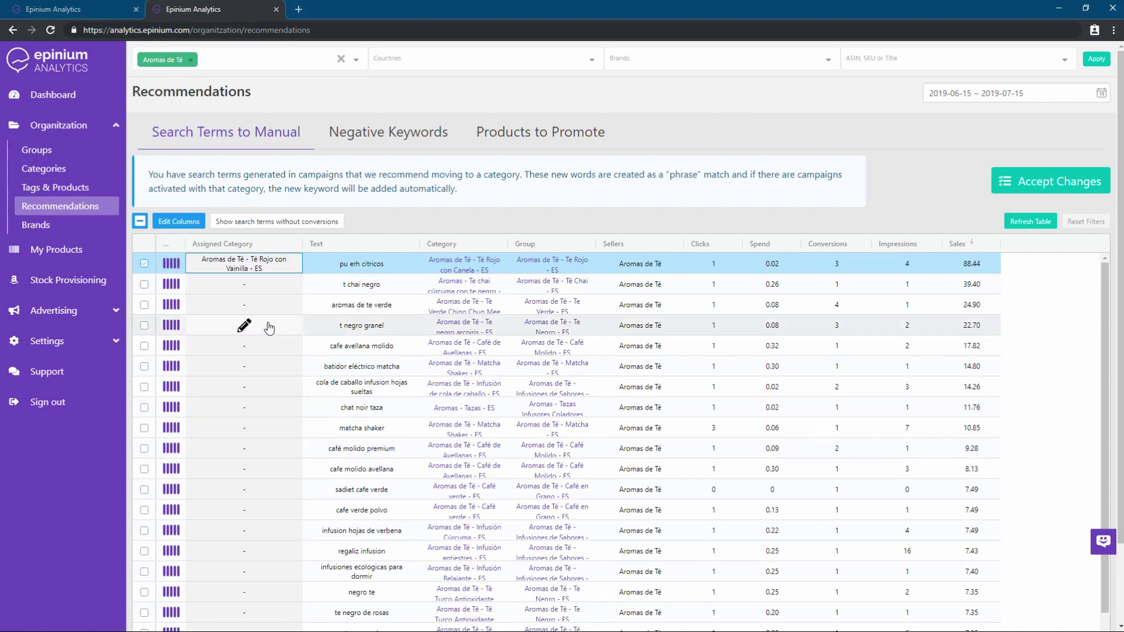
# Assign chai cúrcuma to t chai negro and Té Verde Chino Chun Mee to aromas de te verde, then view Negative Keywords
pyautogui.click(248, 285)
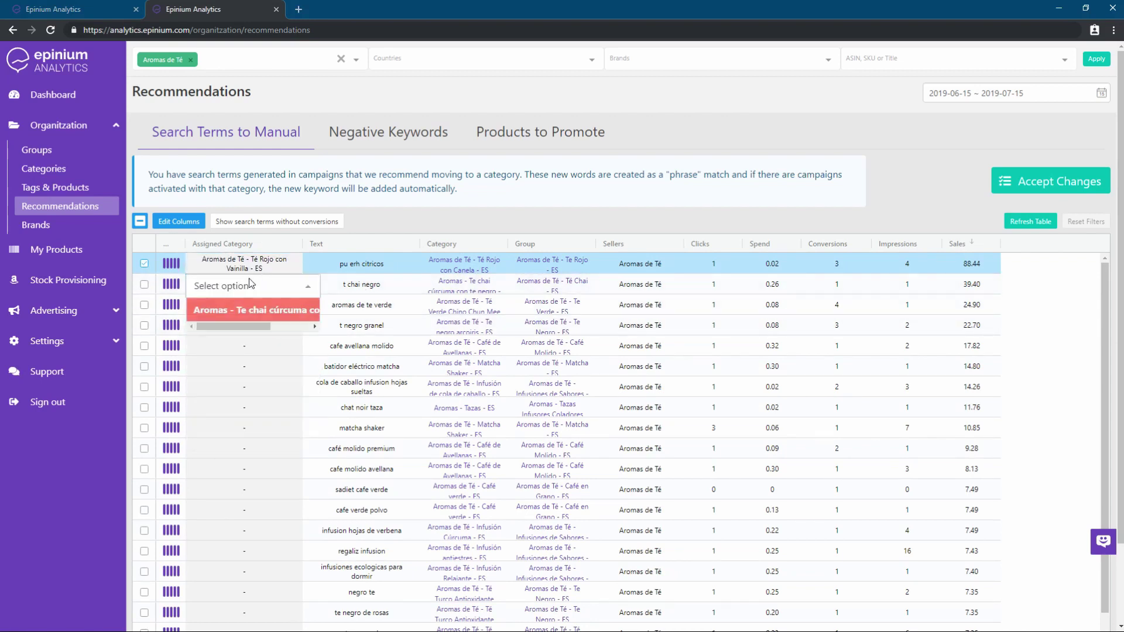
pyautogui.click(248, 314)
pyautogui.click(243, 309)
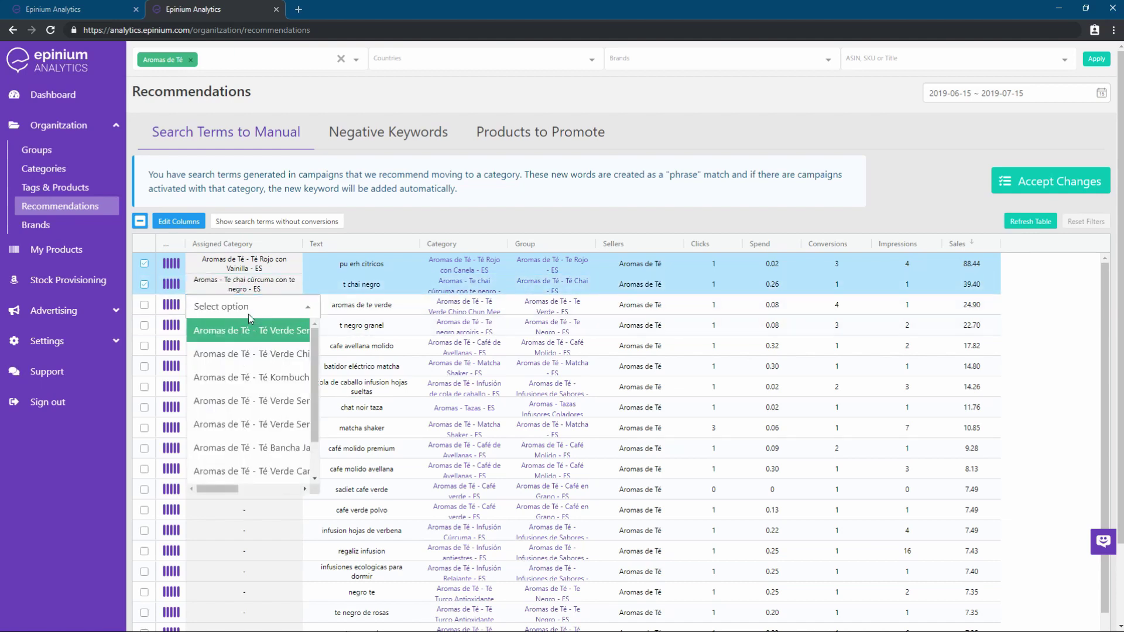
pyautogui.click(244, 364)
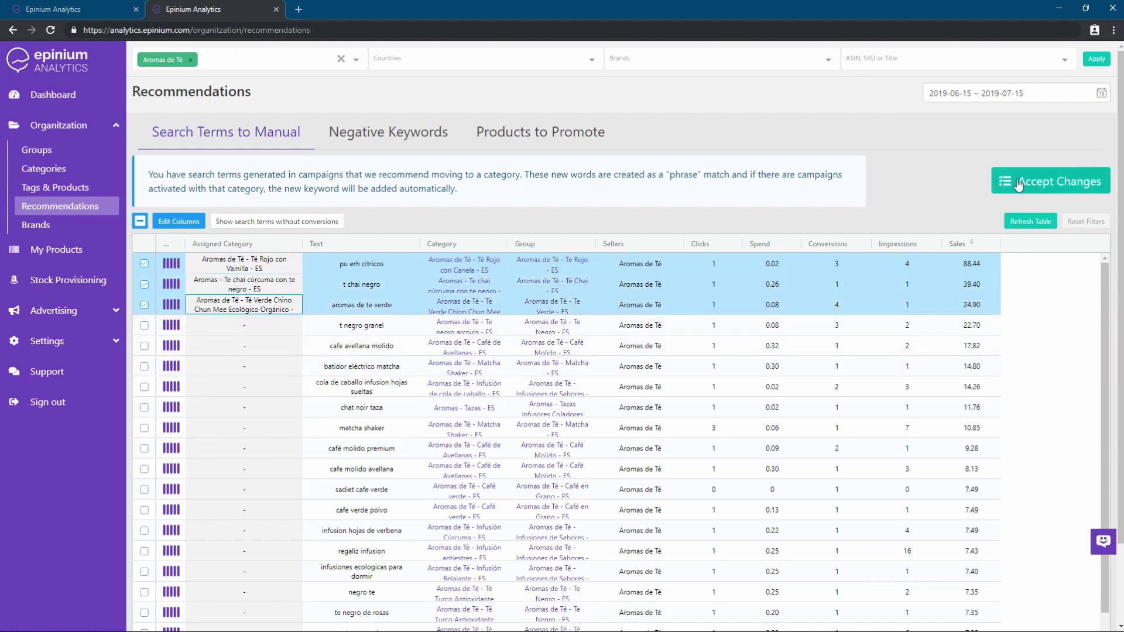
pyautogui.click(431, 140)
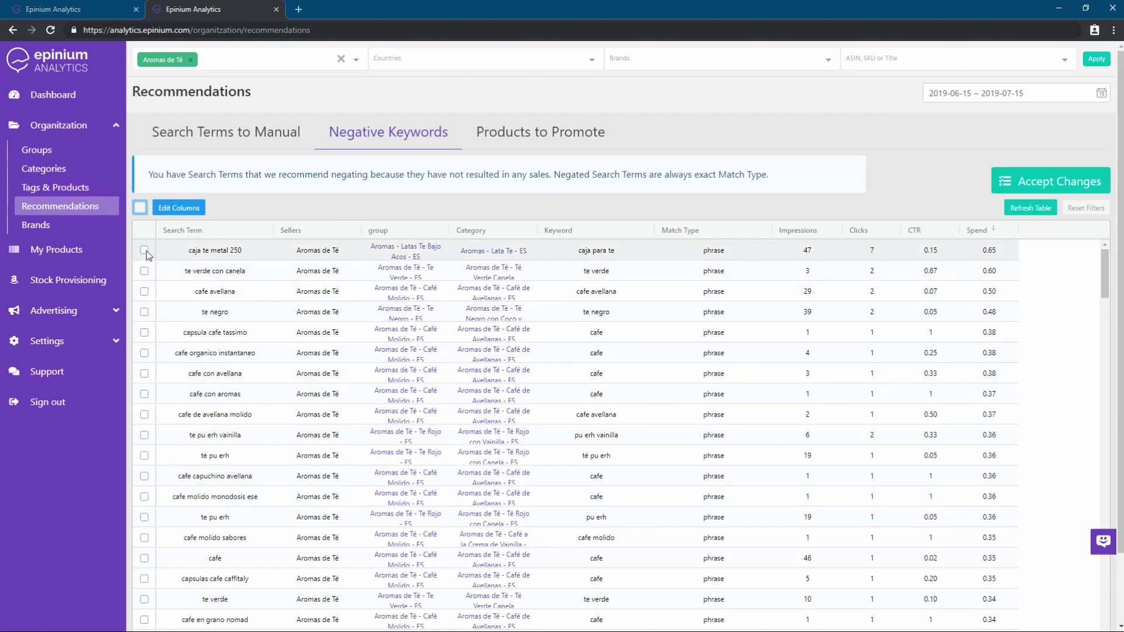
# Tick caja te metal 250, te verde con canela, cafe avellana, te negro and capsula cafe tassimo
pyautogui.scroll(-5, 195, 277)
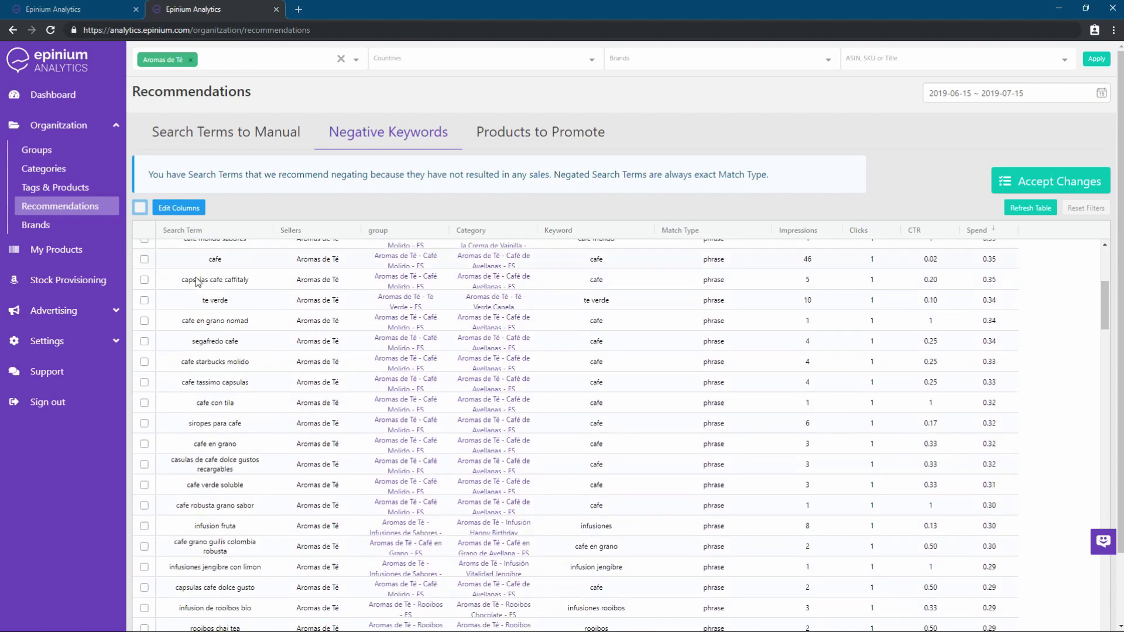
pyautogui.scroll(5, 196, 276)
pyautogui.click(144, 250)
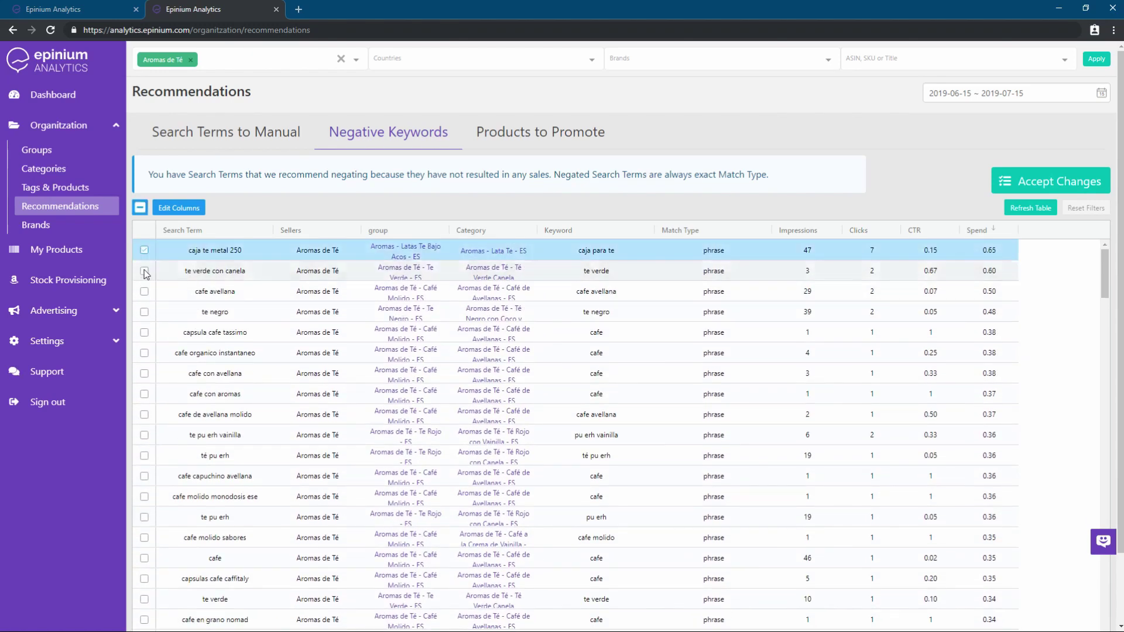
pyautogui.click(144, 270)
pyautogui.click(144, 291)
pyautogui.click(144, 312)
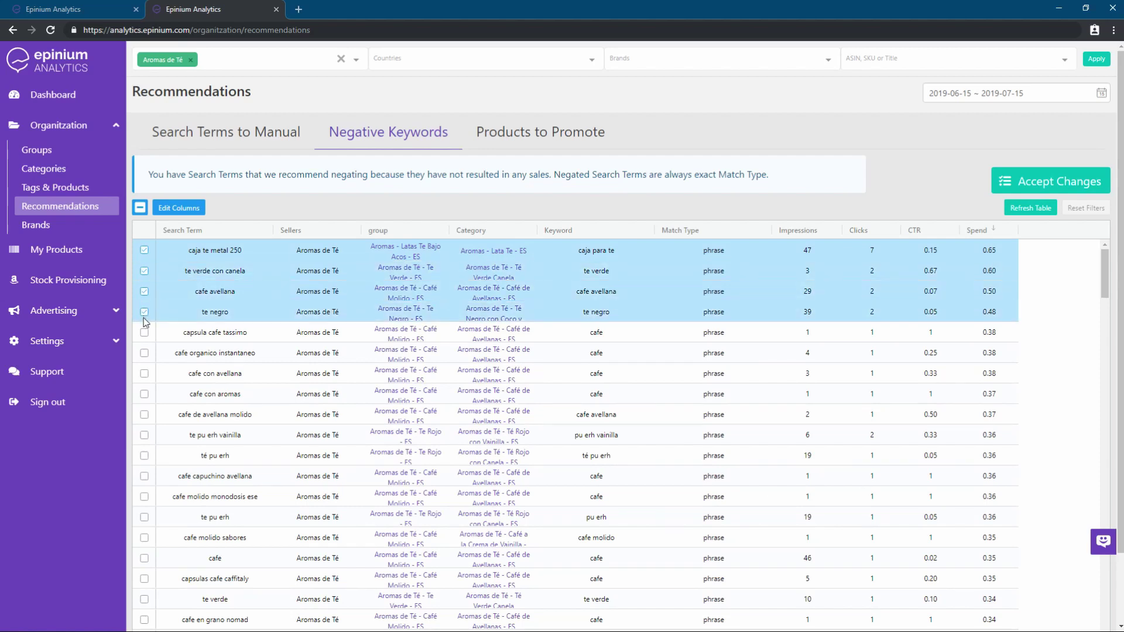
pyautogui.click(145, 333)
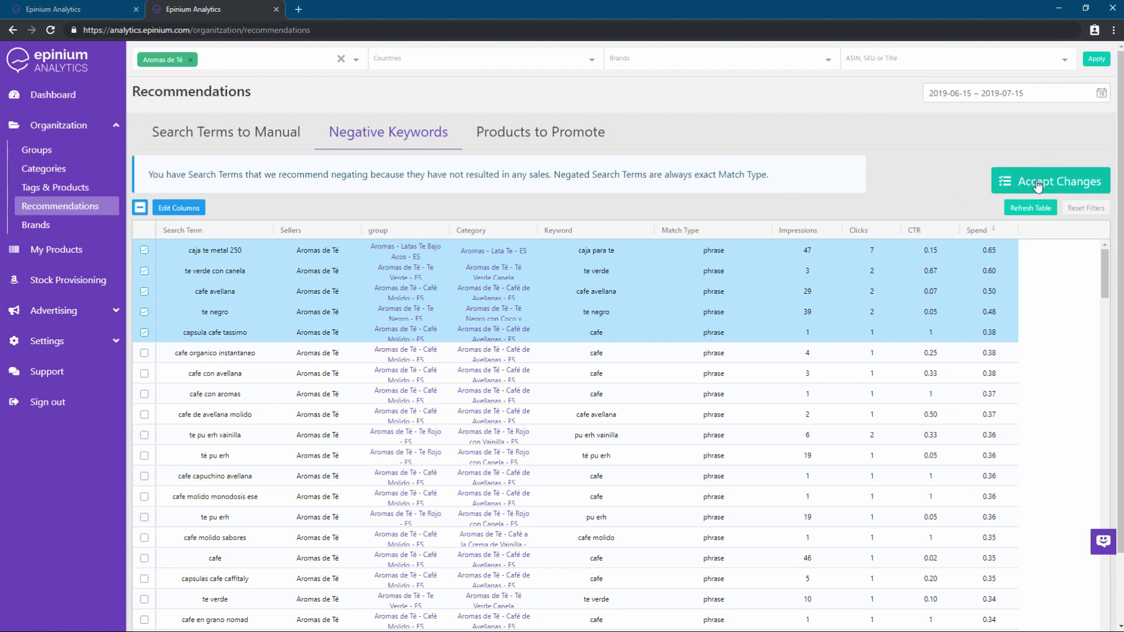
# Review the Products to Promote recommendations table
pyautogui.click(529, 132)
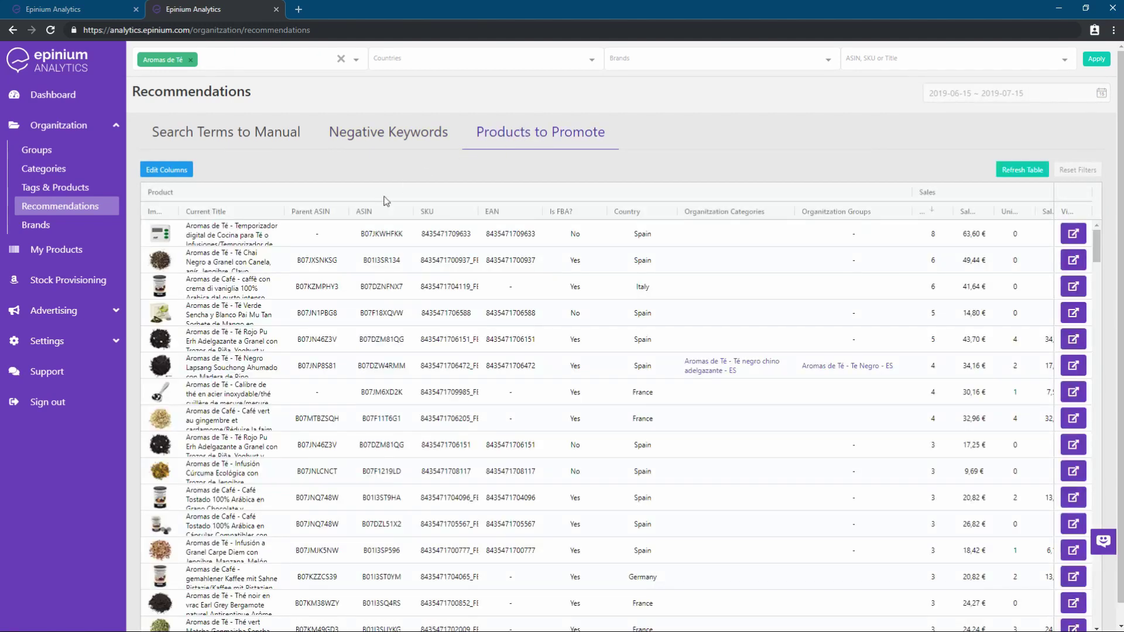
pyautogui.scroll(-4, 339, 319)
pyautogui.scroll(4, 340, 321)
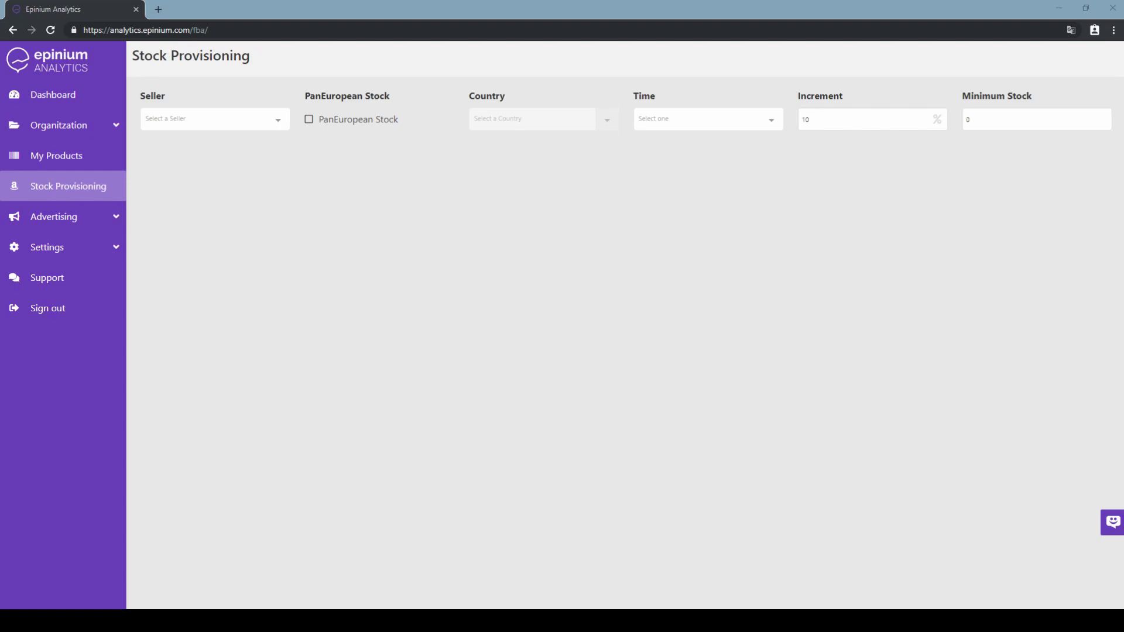
# Choose Aromas de Té as the seller and include PanEuropean stock
pyautogui.click(277, 123)
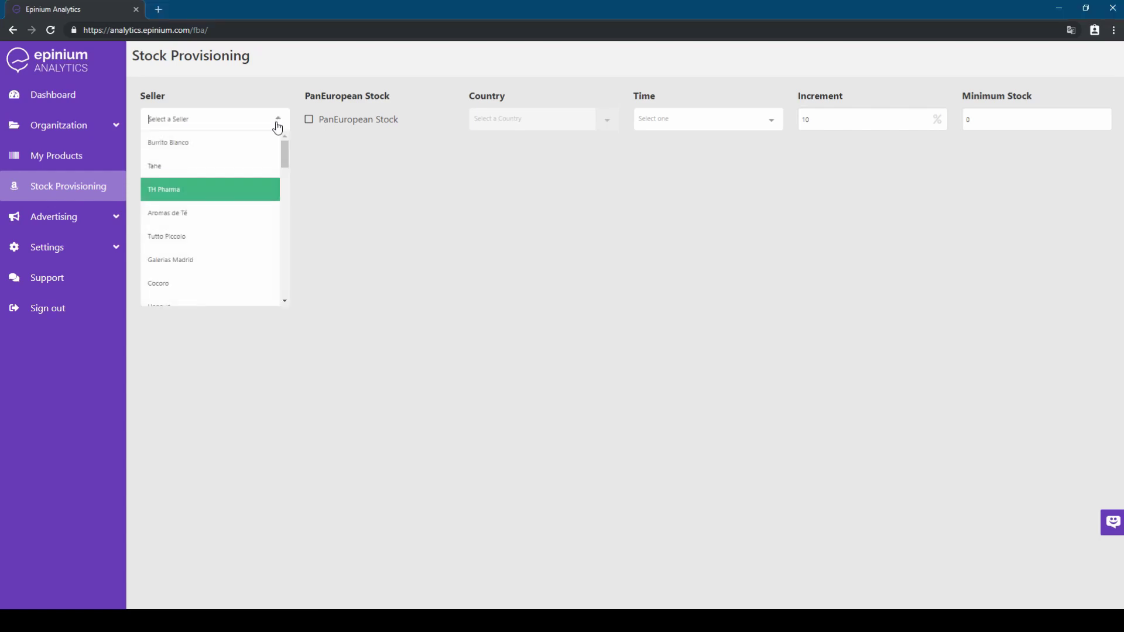
pyautogui.click(267, 214)
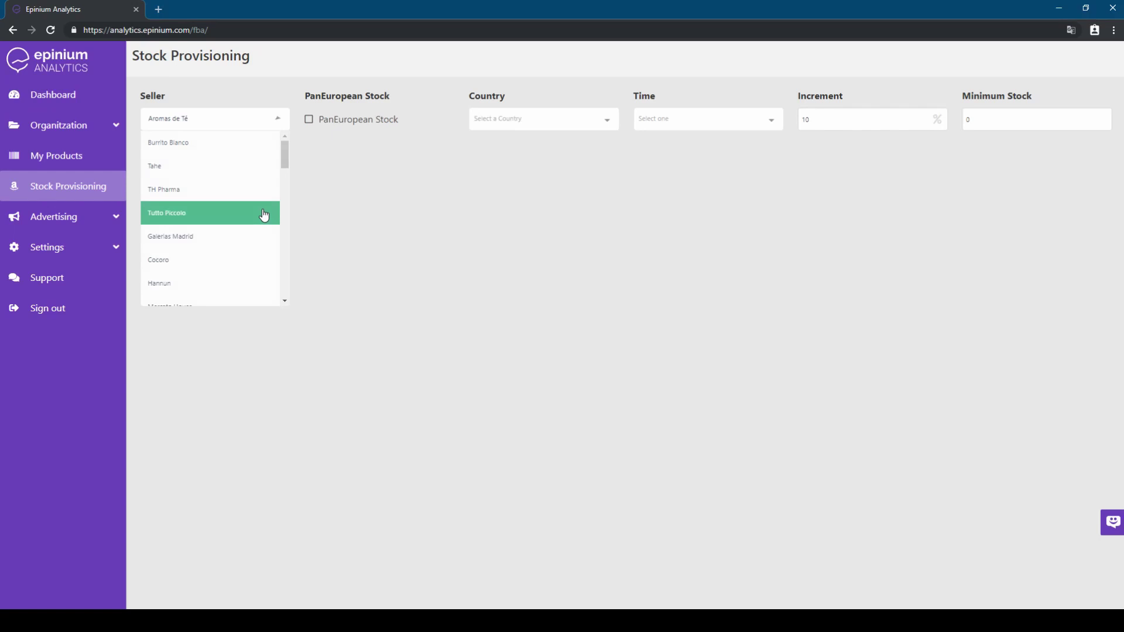
pyautogui.click(311, 122)
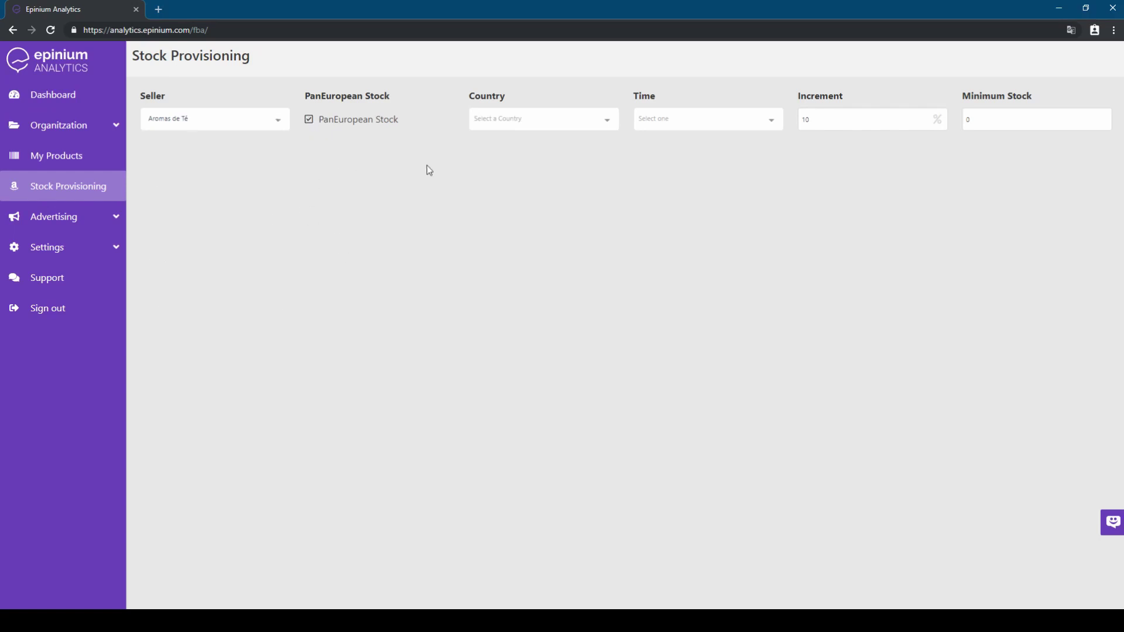
# Select amazon.es, amazon.de, amazon.co.uk, amazon.fr and amazon.it, and set the period to 30 Days
pyautogui.click(525, 119)
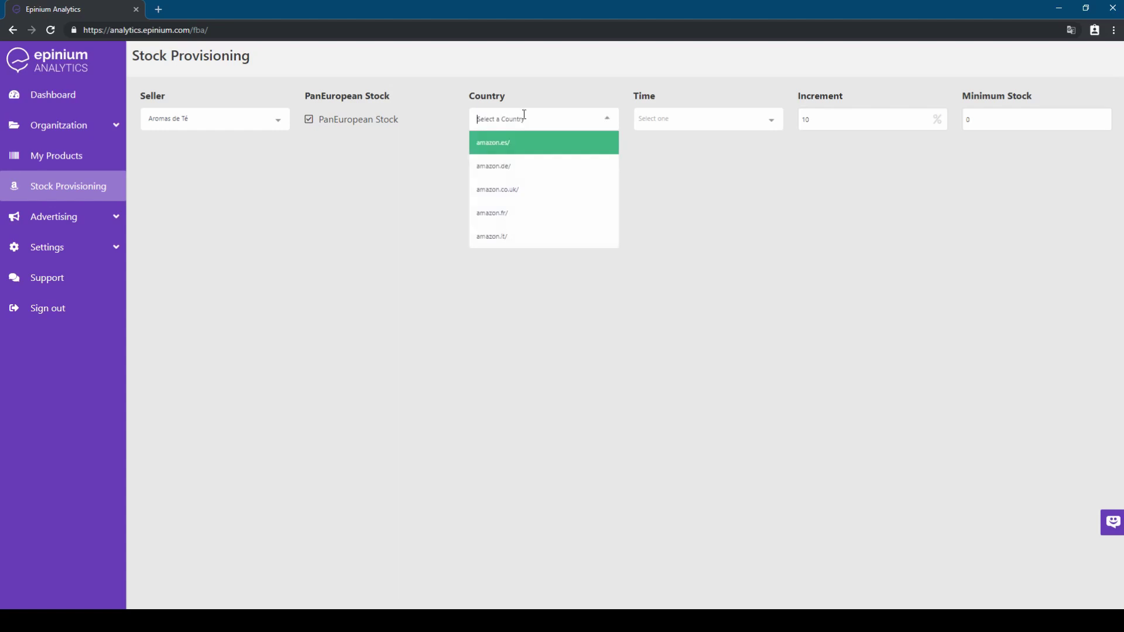
pyautogui.click(519, 145)
pyautogui.click(515, 166)
pyautogui.click(509, 190)
pyautogui.click(505, 214)
pyautogui.click(505, 238)
pyautogui.click(760, 187)
pyautogui.click(730, 119)
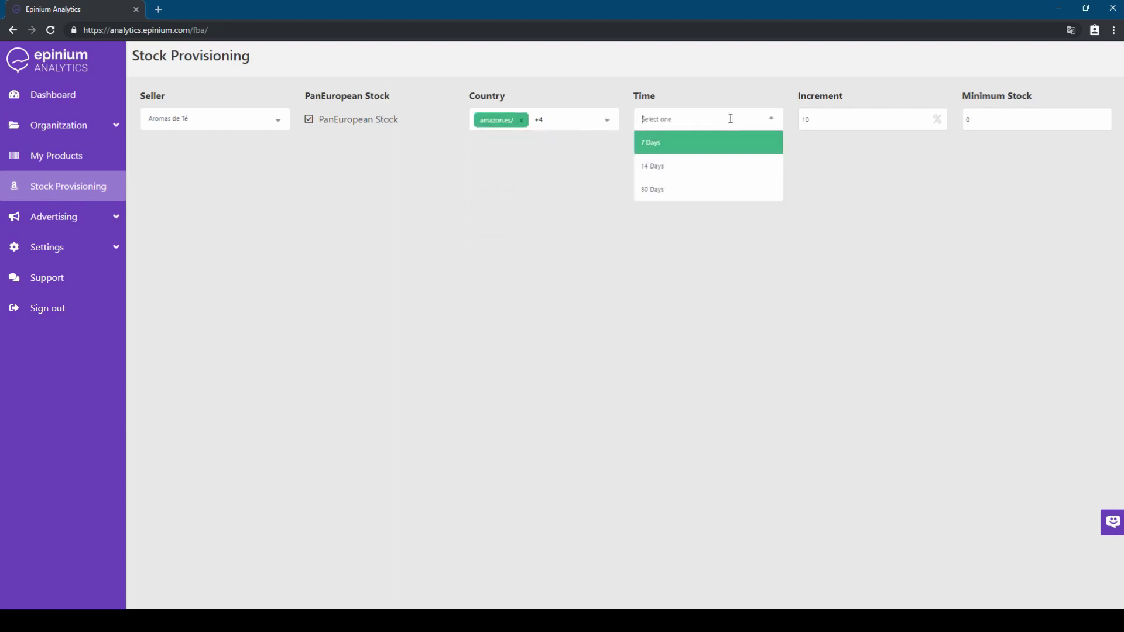
pyautogui.click(723, 191)
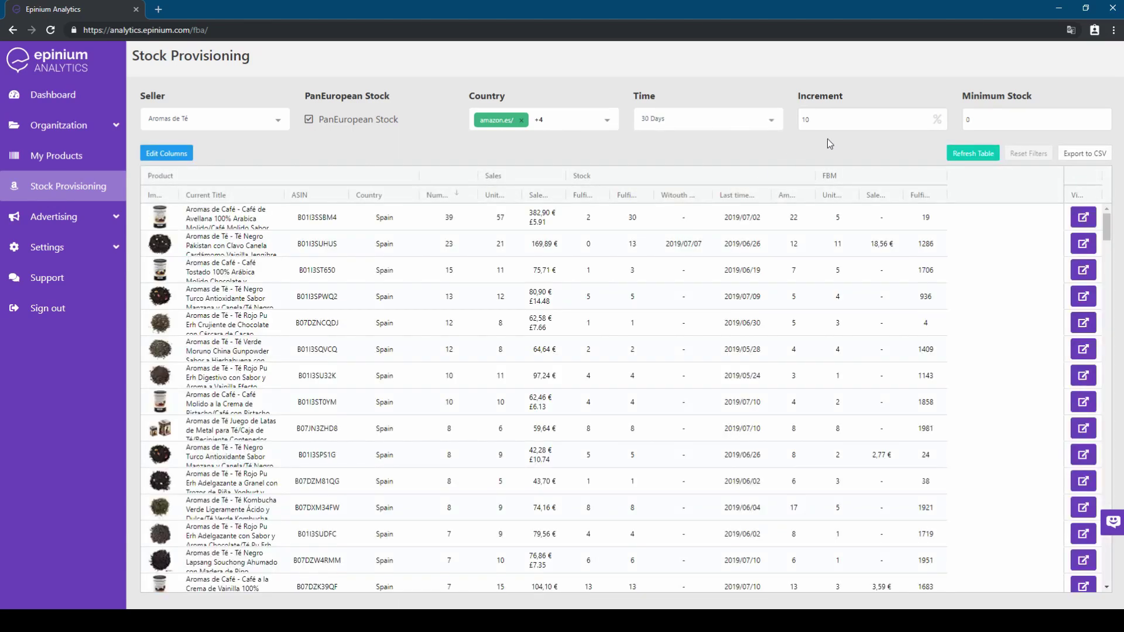
# Set the forecast increment to 20% and minimum stock to 5, then check the recalculated quantities
pyautogui.press('Tab')
pyautogui.write('2')
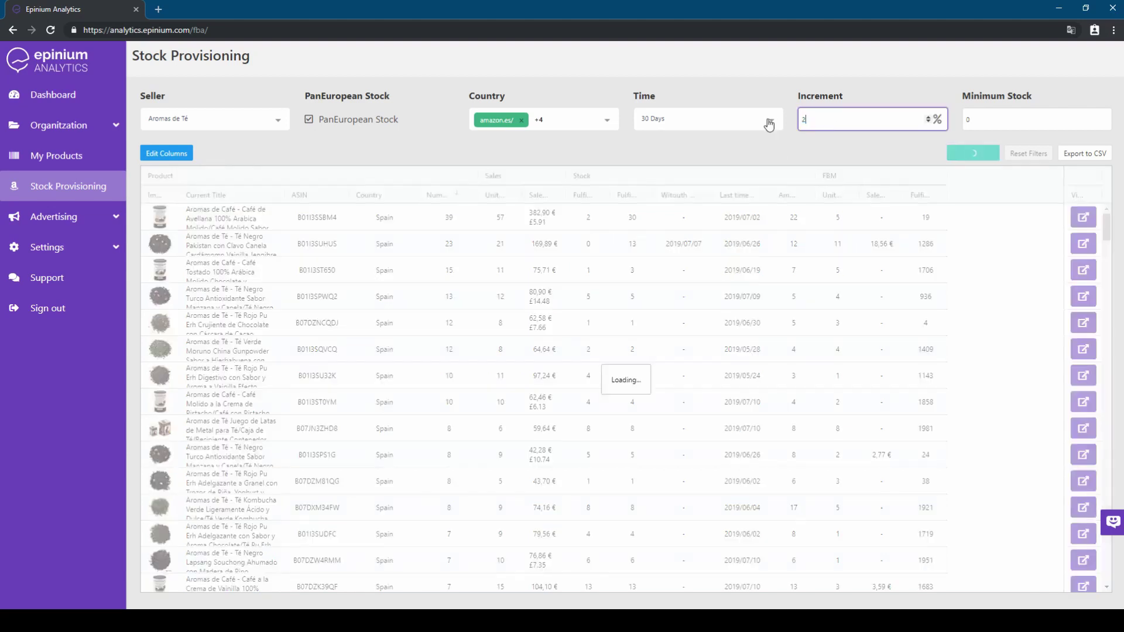
pyautogui.press('Tab')
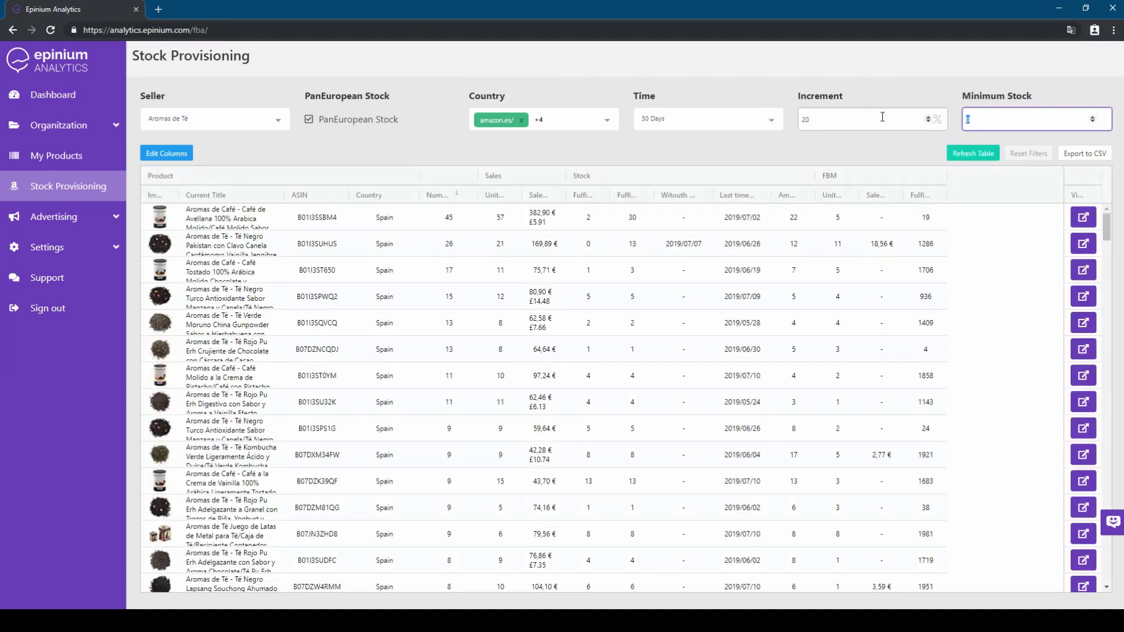
pyautogui.write('5')
pyautogui.click(438, 118)
pyautogui.scroll(-5, 490, 271)
pyautogui.scroll(-6, 491, 271)
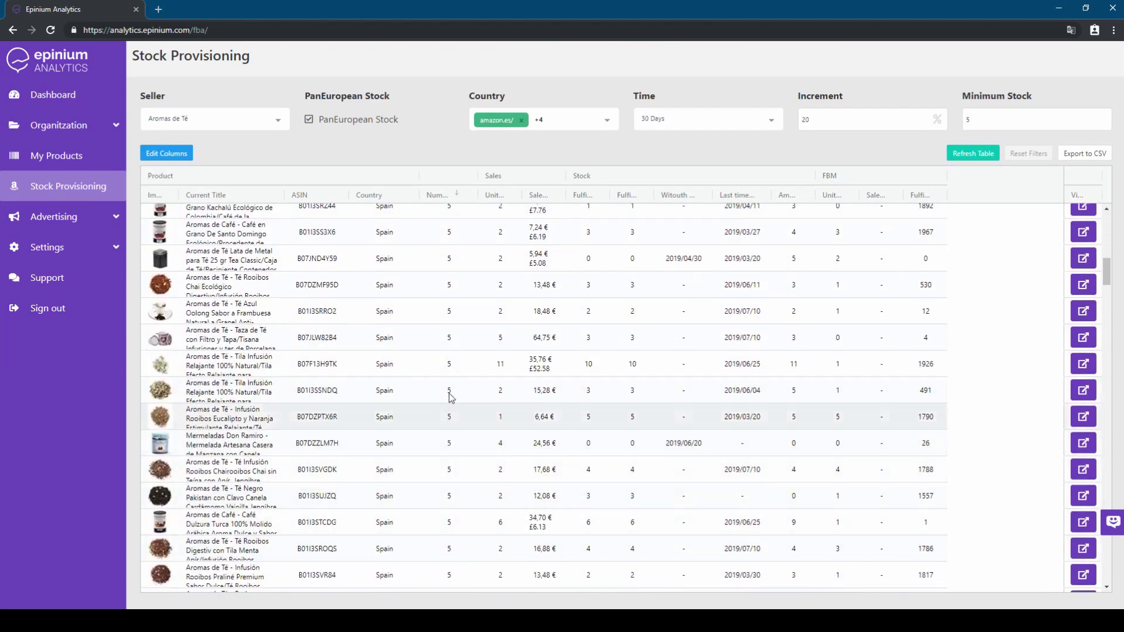
pyautogui.scroll(8, 451, 376)
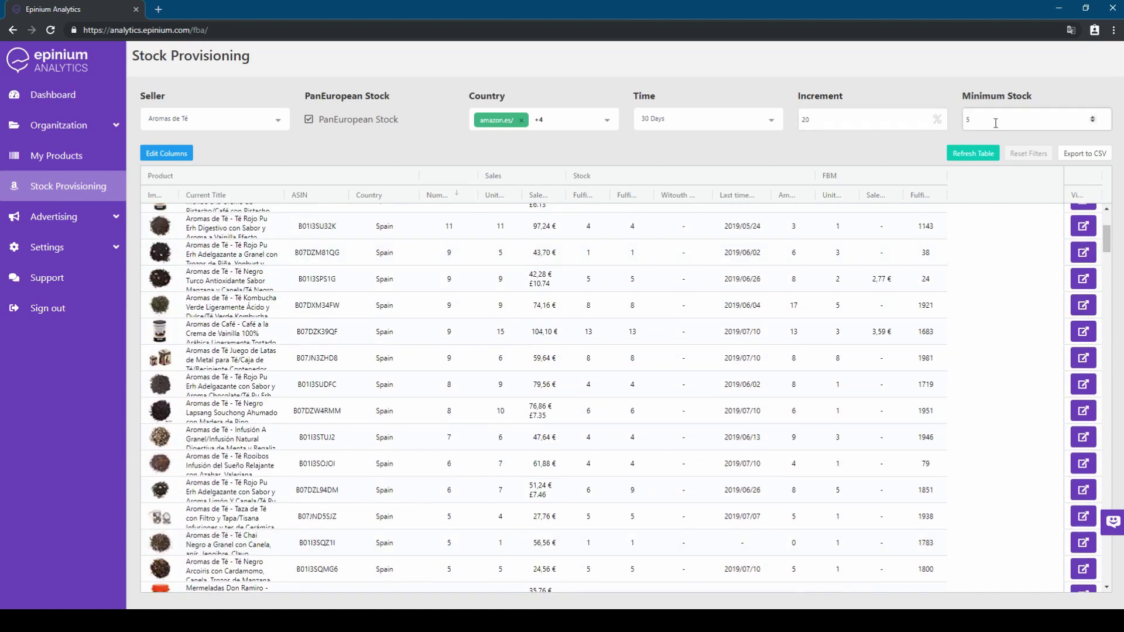